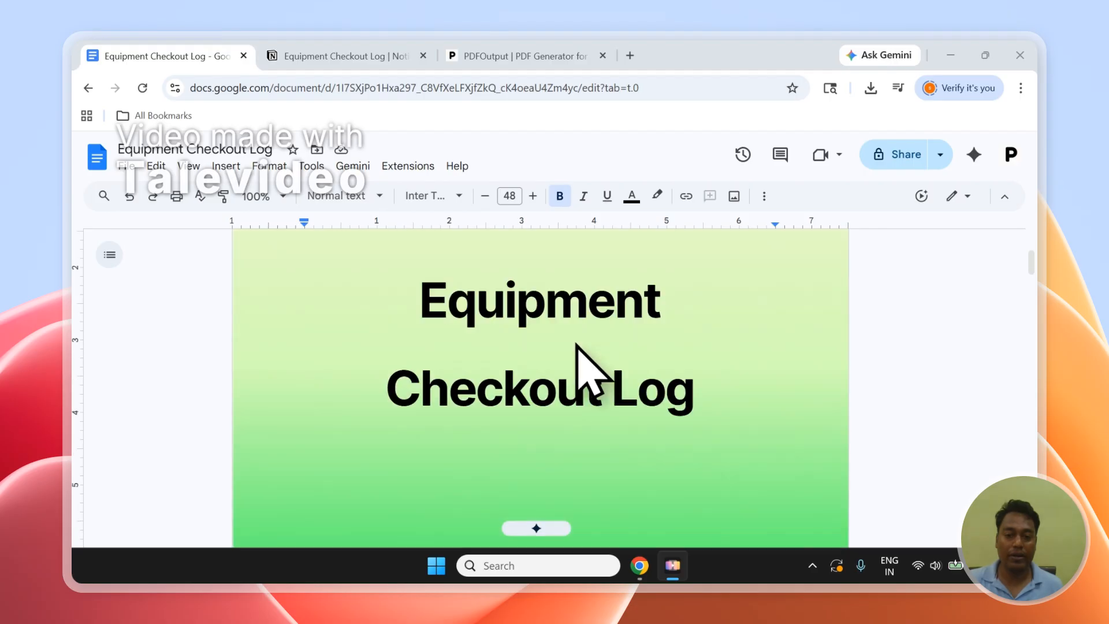
Examine the placeholders in the Borrower Details and Equipment Details sections of the Equipment Checkout Log document.
{"action": "scroll", "coordinate": [580, 358], "scroll_direction": "down", "scroll_amount": 10}
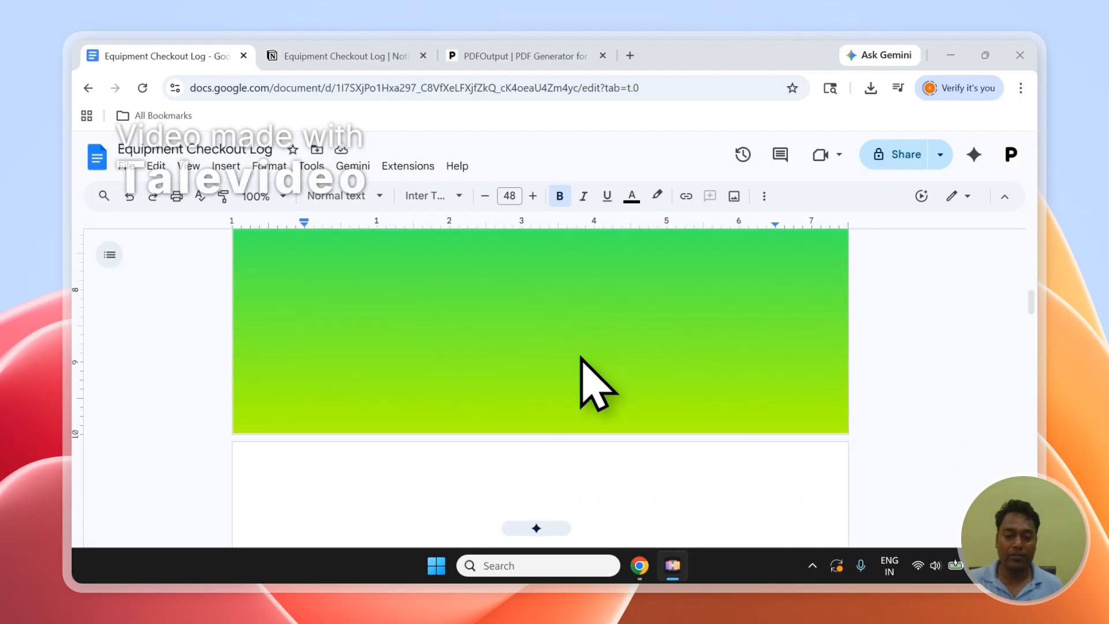
{"action": "scroll", "coordinate": [580, 358], "scroll_direction": "up", "scroll_amount": 4}
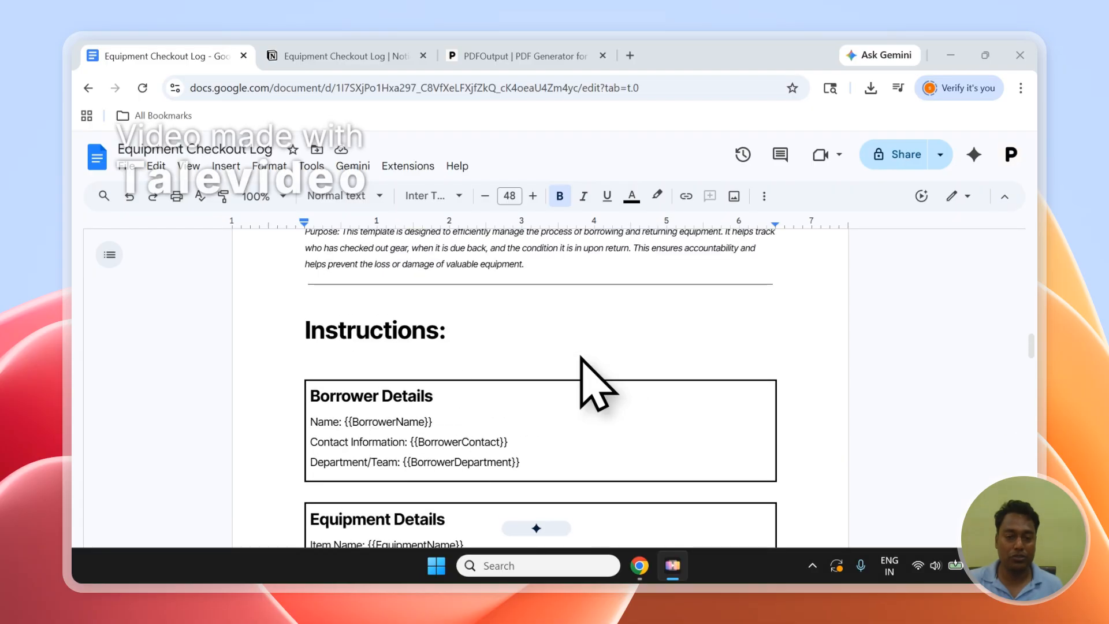
{"action": "scroll", "coordinate": [581, 358], "scroll_direction": "down", "scroll_amount": 4}
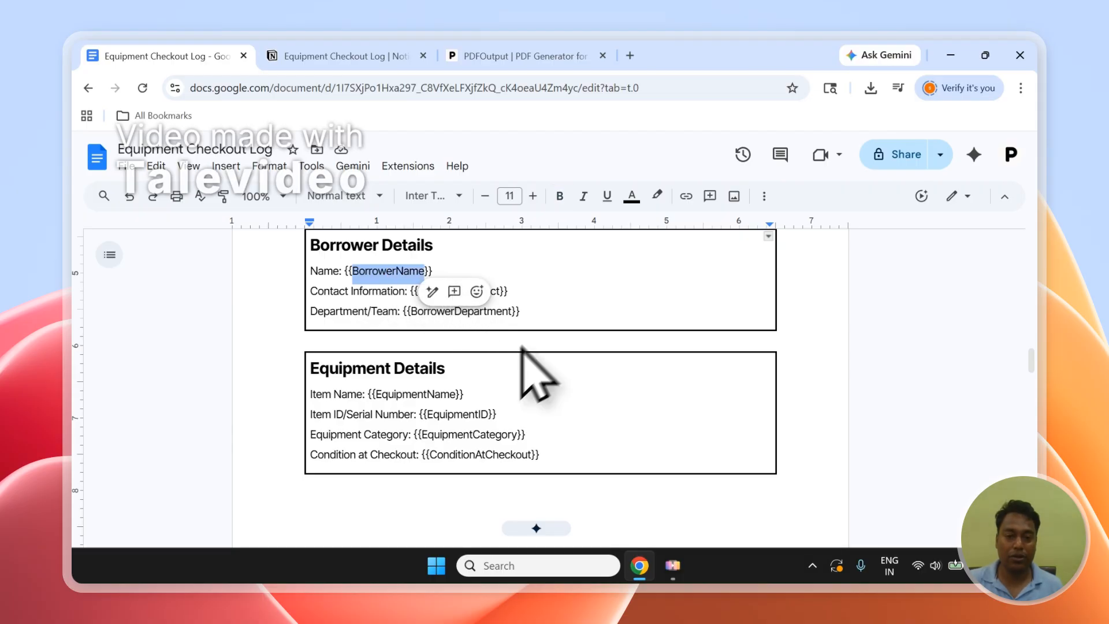
{"action": "left_click", "coordinate": [515, 315]}
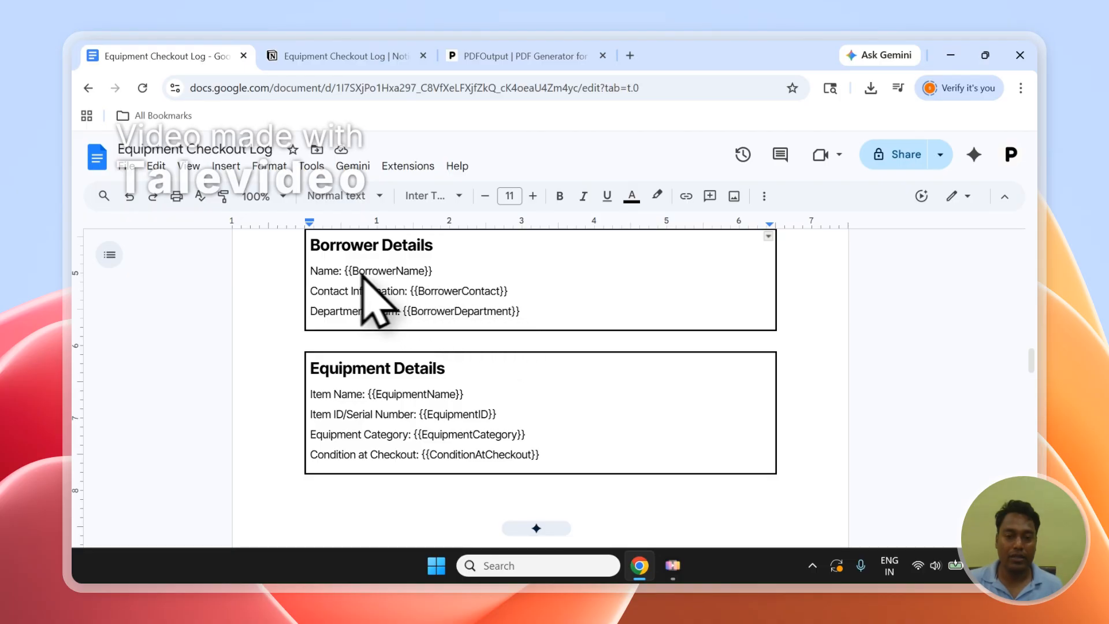
Switch to the Equipment Checkout Log database in Notion and compare its property names and records with the document's placeholders.
{"action": "left_click", "coordinate": [335, 55]}
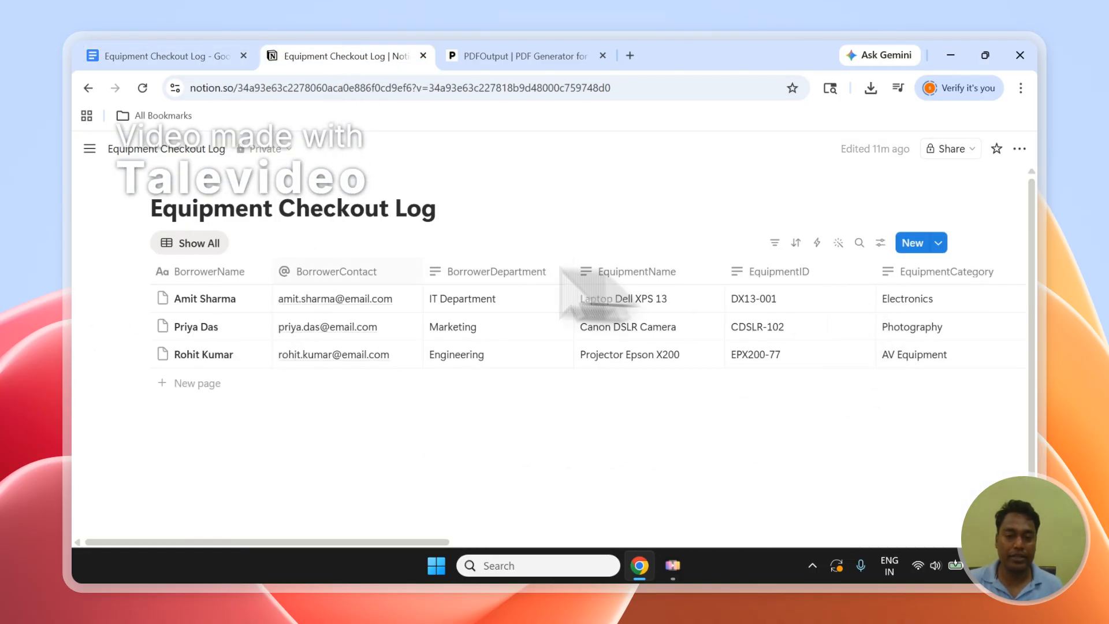
{"action": "left_click", "coordinate": [153, 55]}
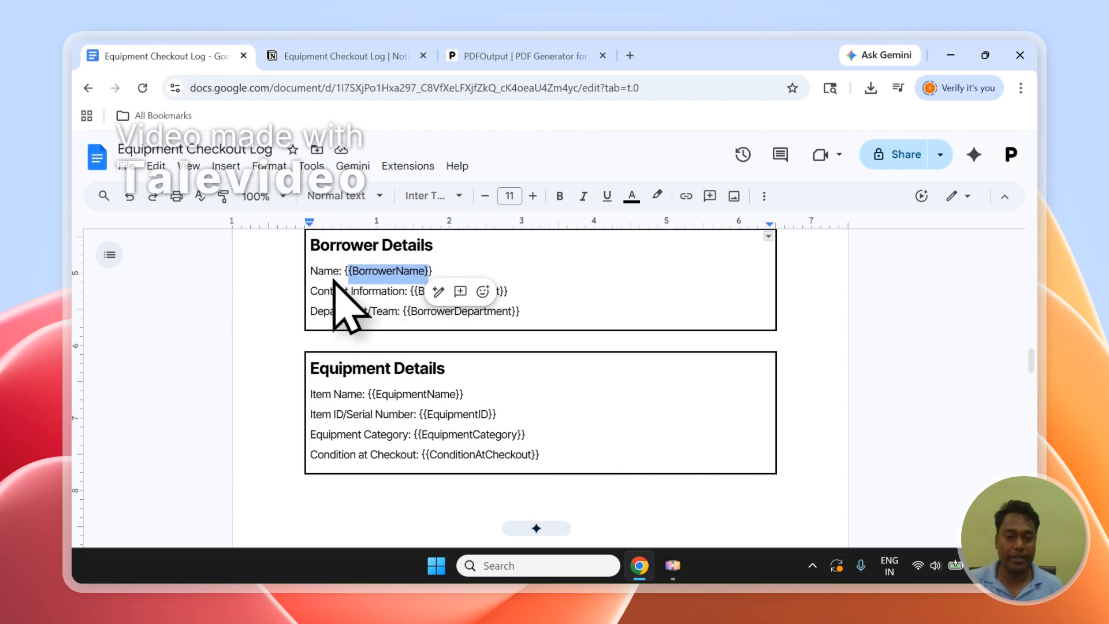
{"action": "left_click", "coordinate": [302, 56]}
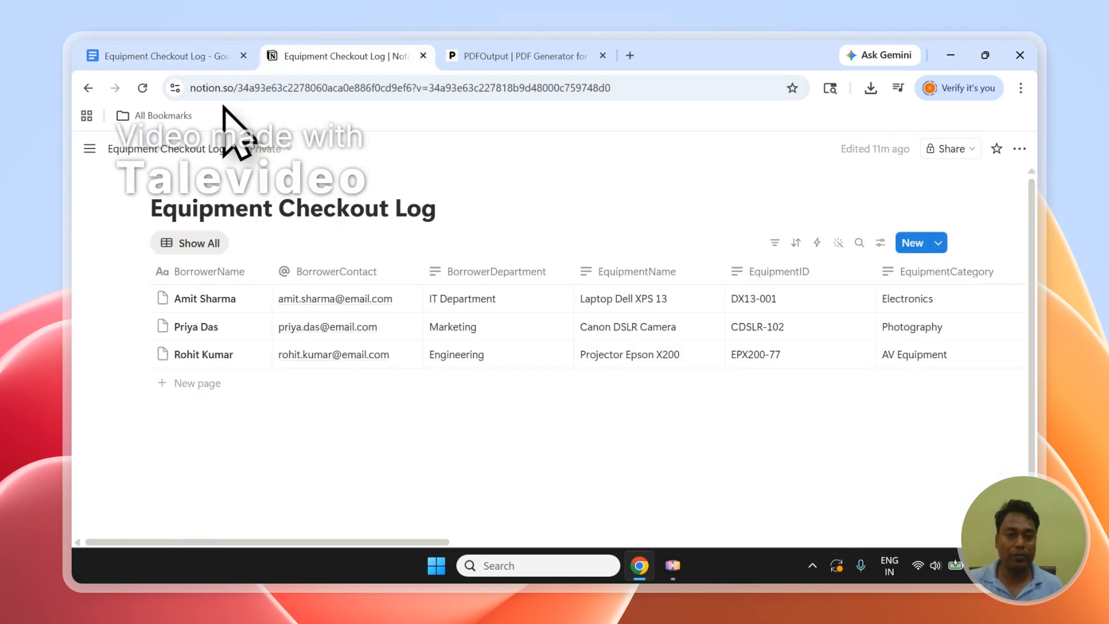
{"action": "left_click_drag", "start_coordinate": [161, 208], "coordinate": [419, 213]}
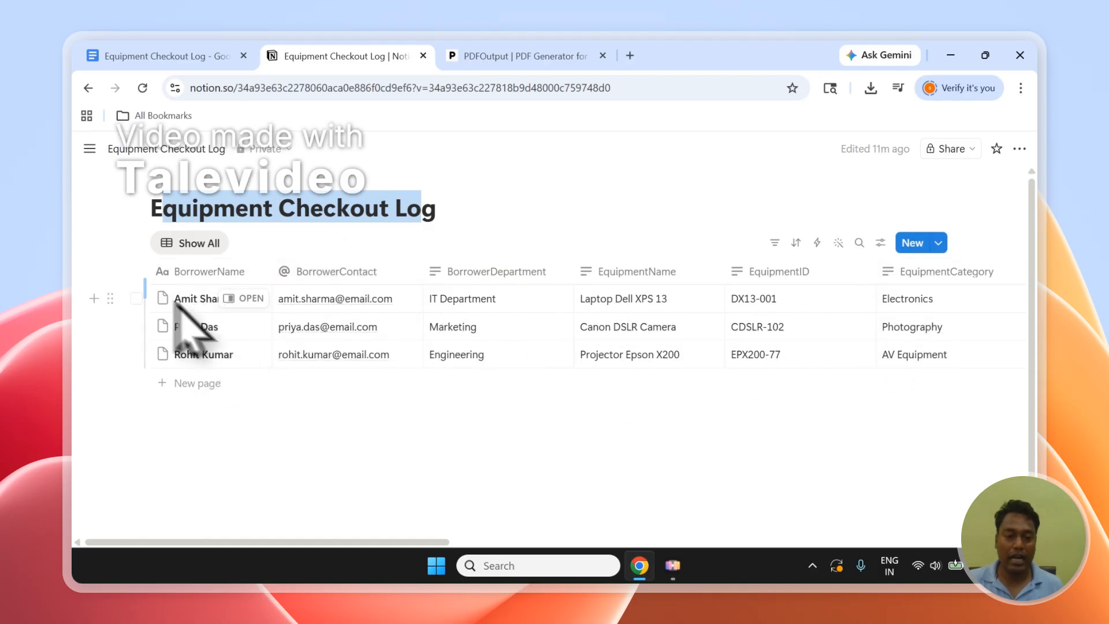
{"action": "left_click", "coordinate": [137, 298]}
{"action": "left_click", "coordinate": [136, 326]}
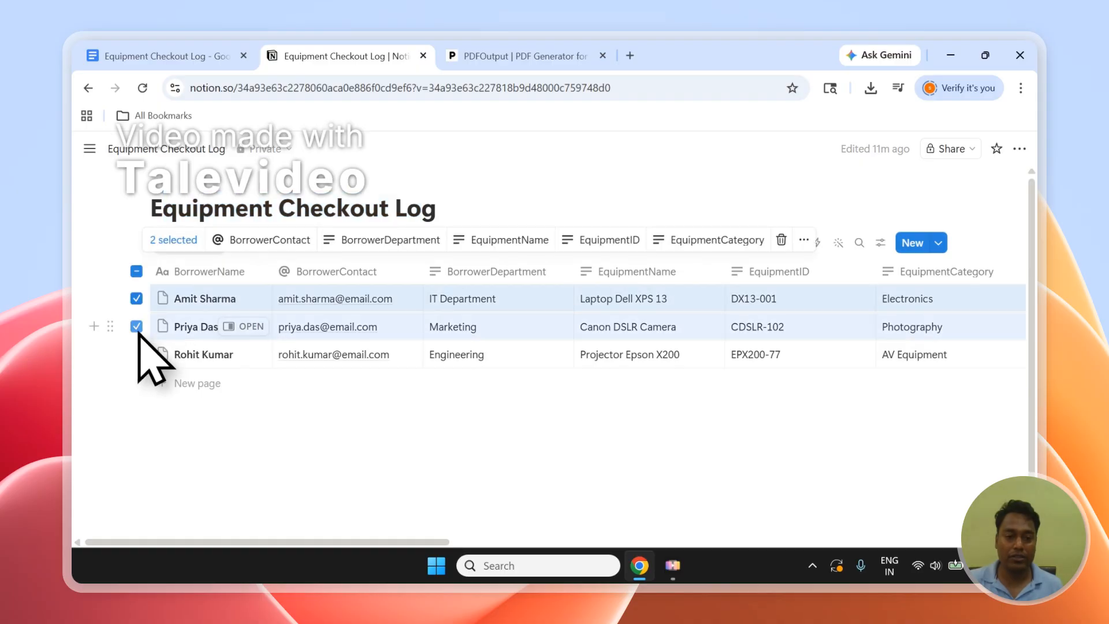
{"action": "left_click", "coordinate": [136, 354]}
{"action": "left_click", "coordinate": [136, 271]}
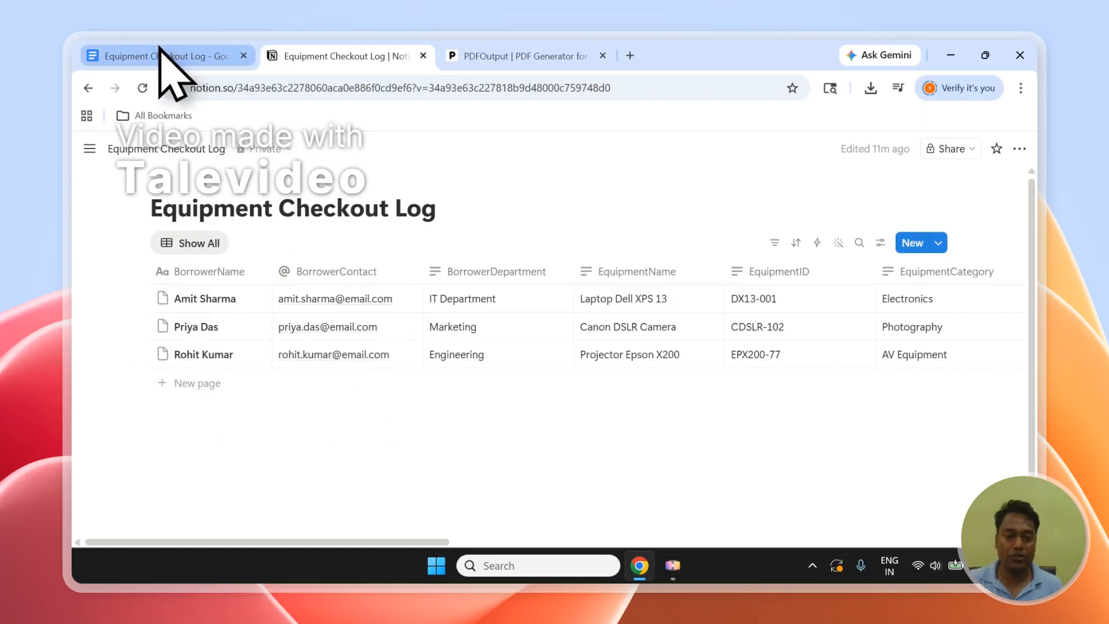
Switch to the PDFOutput website and look over its homepage introduction and the document-to-Notion-to-PDF workflow overview.
{"action": "left_click", "coordinate": [503, 56]}
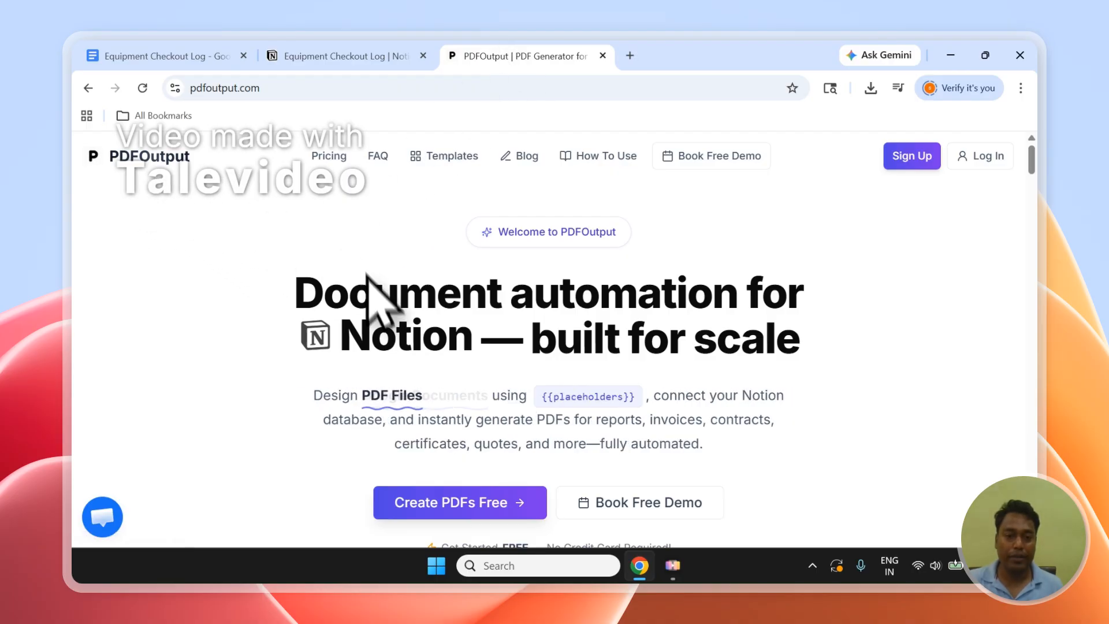
{"action": "left_click_drag", "start_coordinate": [371, 292], "coordinate": [794, 307]}
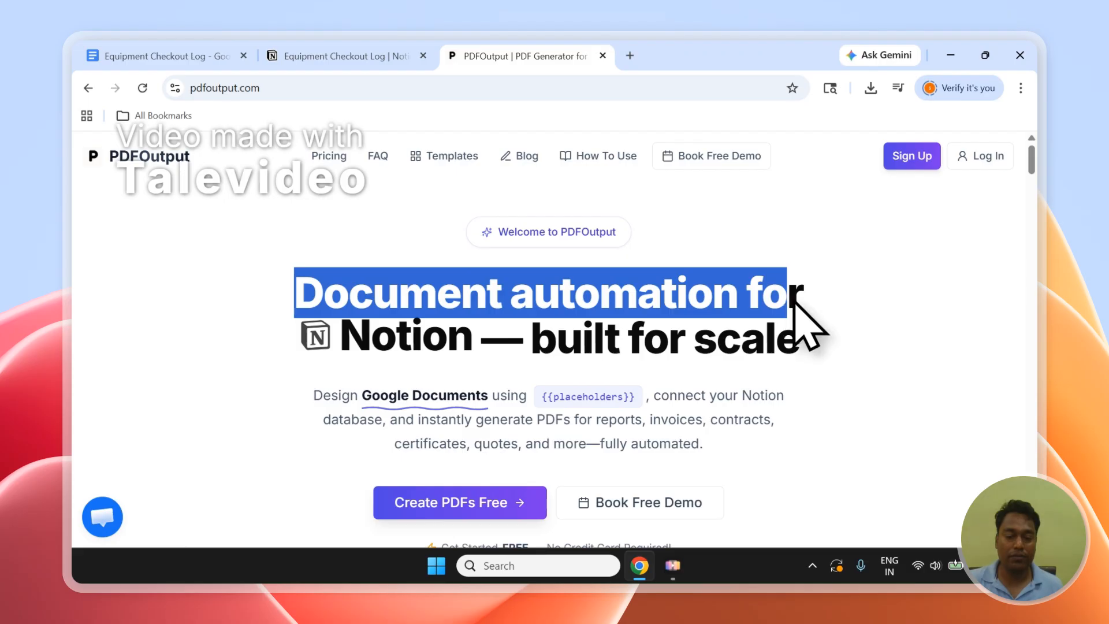
{"action": "left_click", "coordinate": [436, 341]}
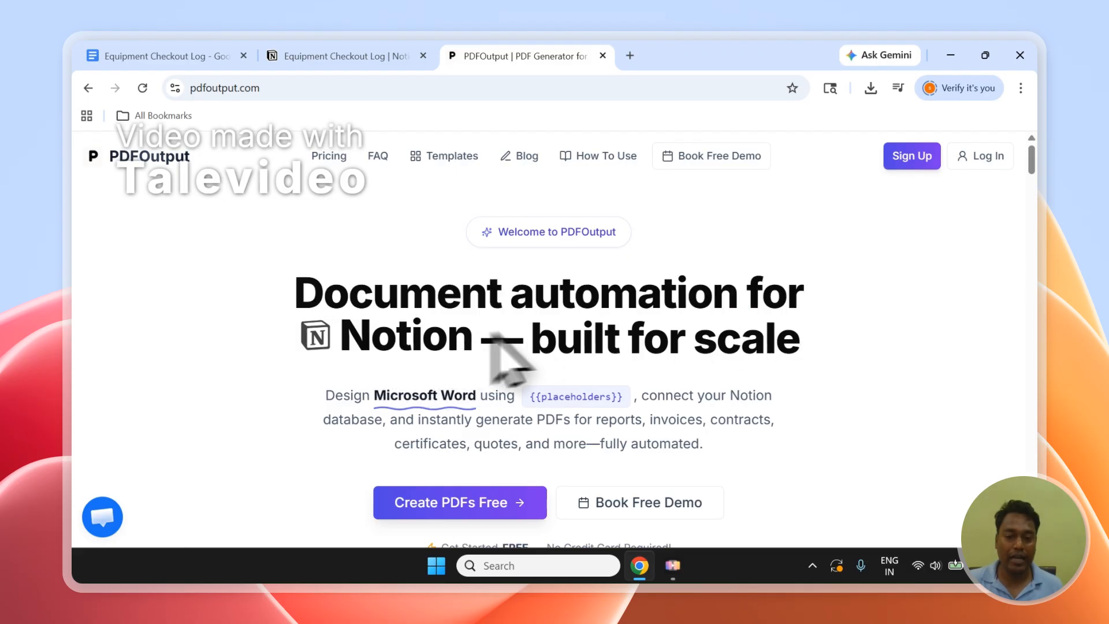
{"action": "scroll", "coordinate": [532, 317], "scroll_direction": "down", "scroll_amount": 4}
{"action": "scroll", "coordinate": [567, 325], "scroll_direction": "up", "scroll_amount": 3}
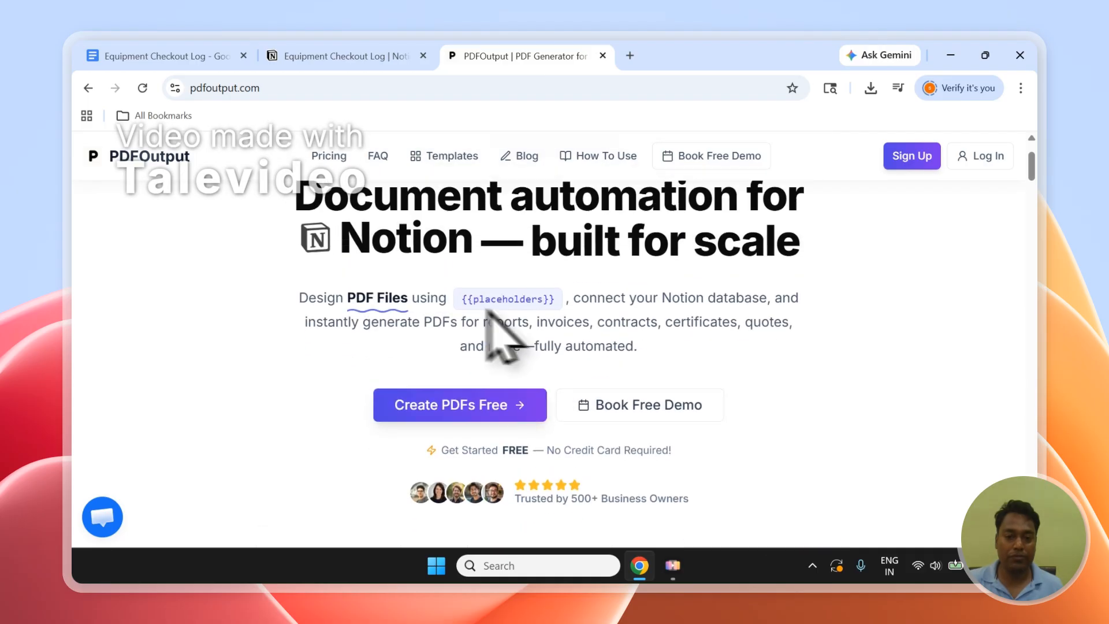
{"action": "scroll", "coordinate": [496, 327], "scroll_direction": "down", "scroll_amount": 1}
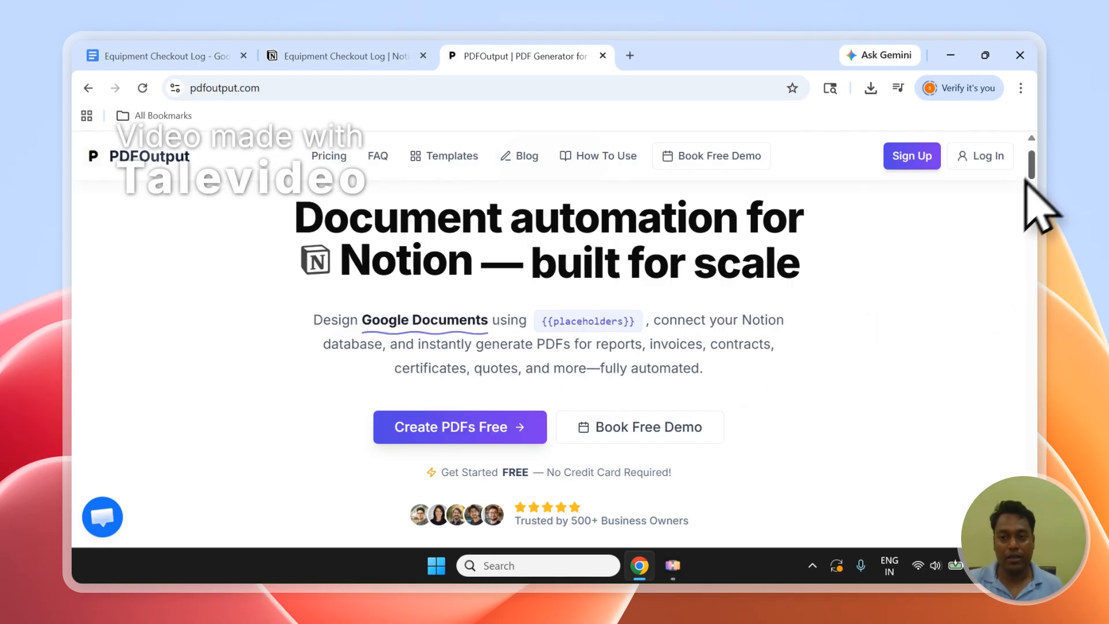
{"action": "scroll", "coordinate": [1027, 181], "scroll_direction": "down", "scroll_amount": 5}
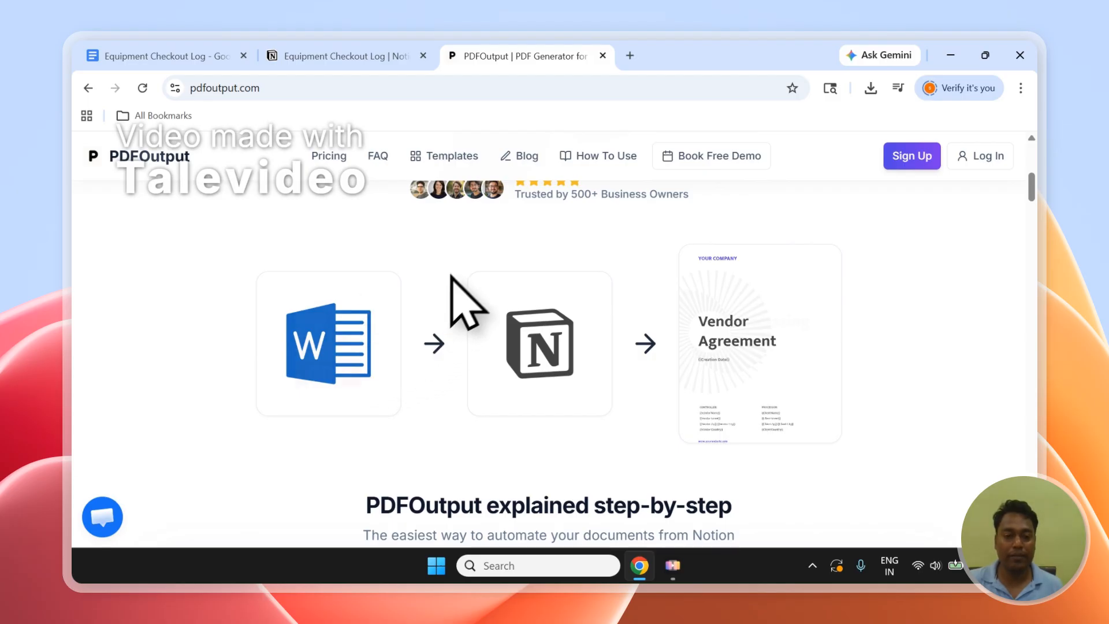
Search PDFOutput's Google Doc template library for "equipment".
{"action": "left_click", "coordinate": [462, 159]}
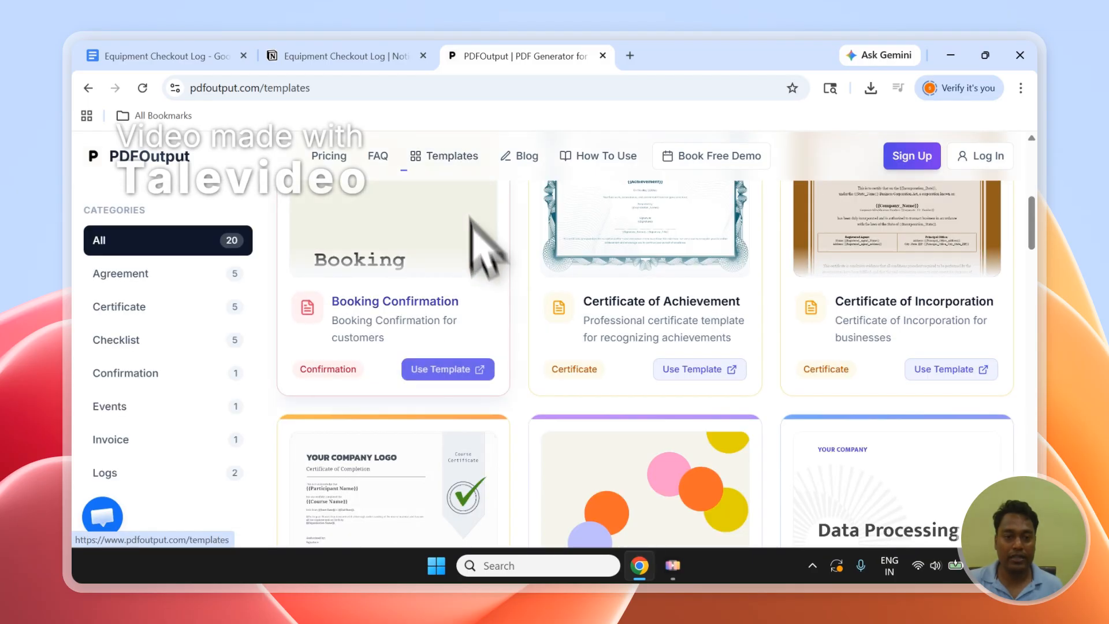
{"action": "scroll", "coordinate": [474, 312], "scroll_direction": "up", "scroll_amount": 3}
{"action": "left_click", "coordinate": [411, 408]}
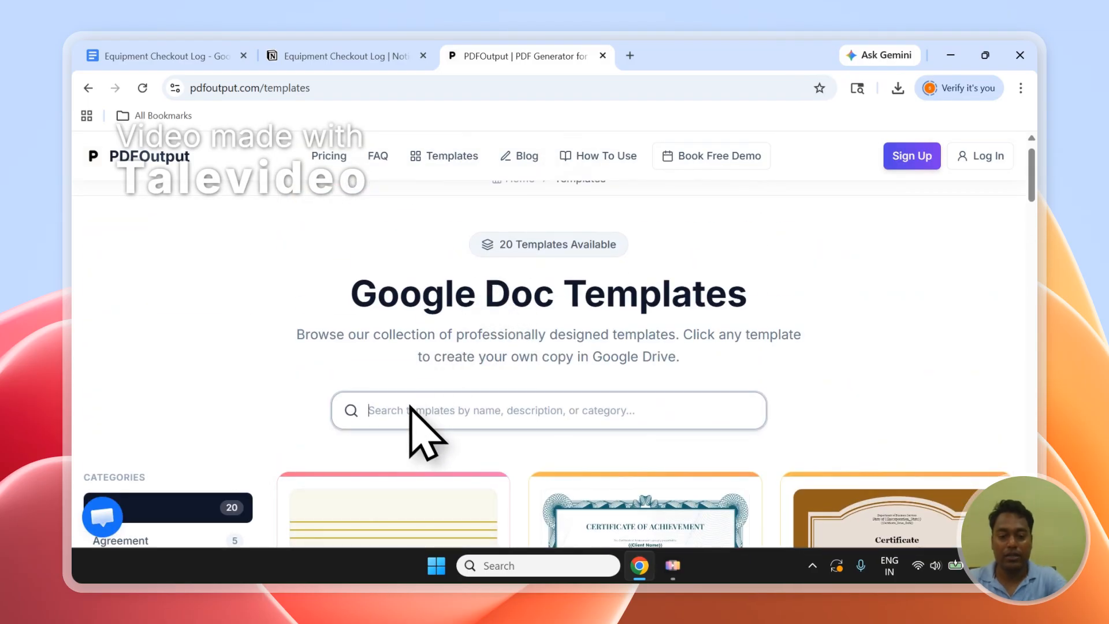
{"action": "type", "text": "equipment"}
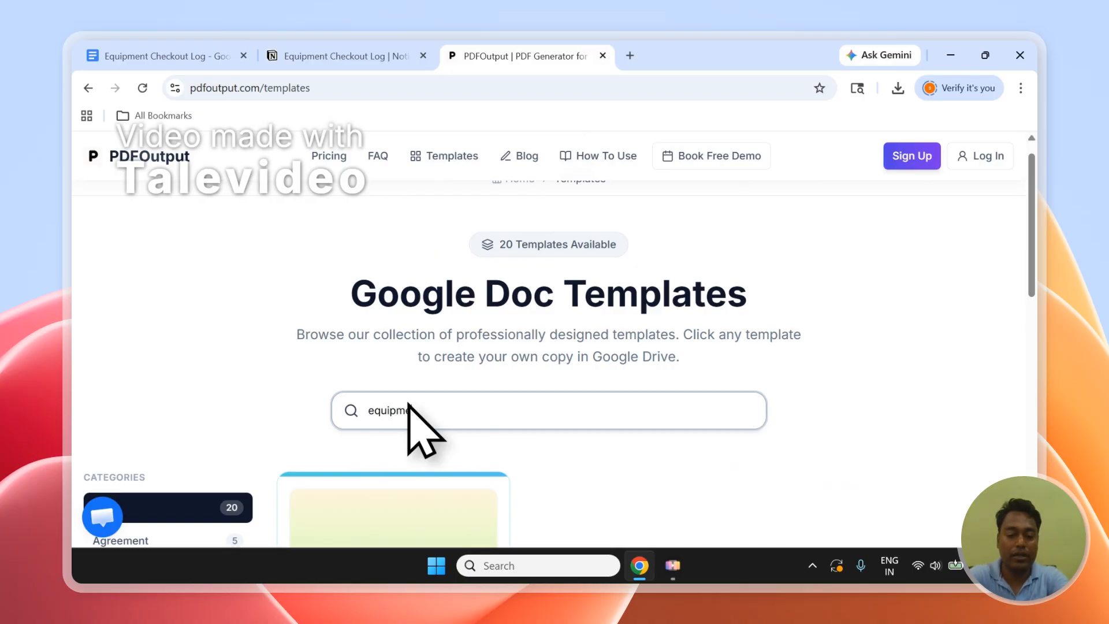
{"action": "left_click", "coordinate": [1022, 224]}
{"action": "scroll", "coordinate": [1039, 272], "scroll_direction": "down", "scroll_amount": 5}
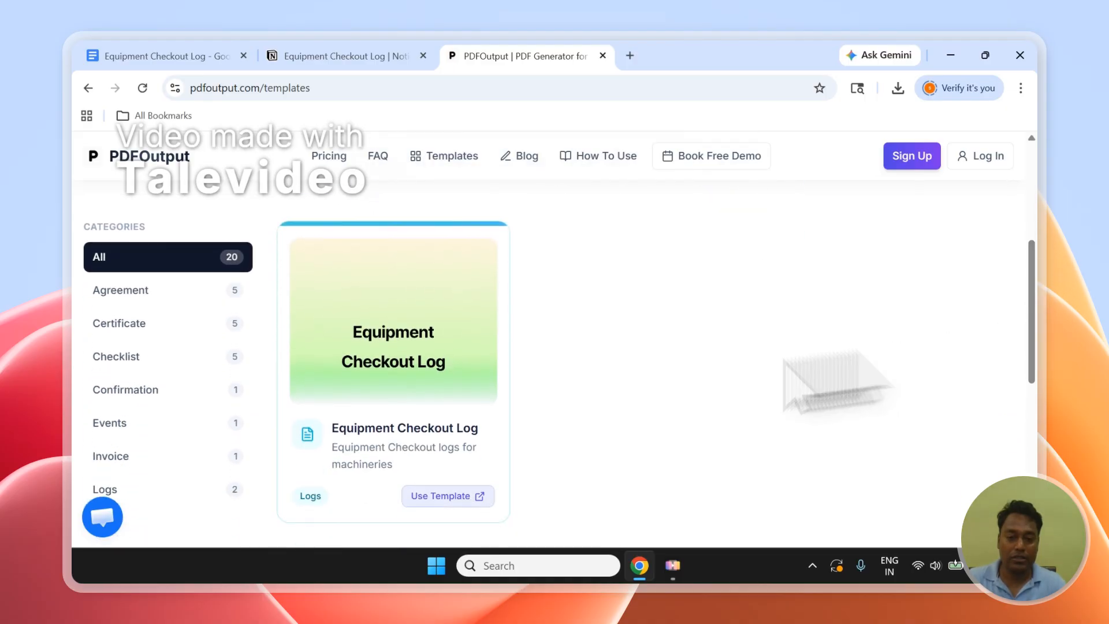
View the copy page of the Equipment Checkout Log template without making a copy, and return to the PDFOutput homepage.
{"action": "left_click", "coordinate": [411, 495]}
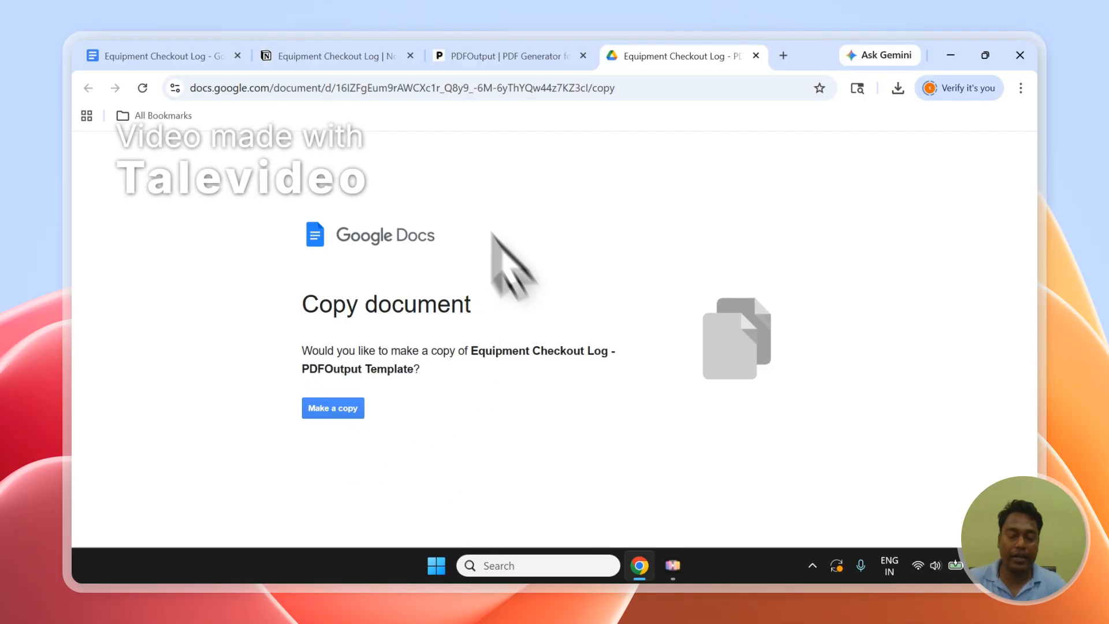
{"action": "left_click", "coordinate": [756, 56]}
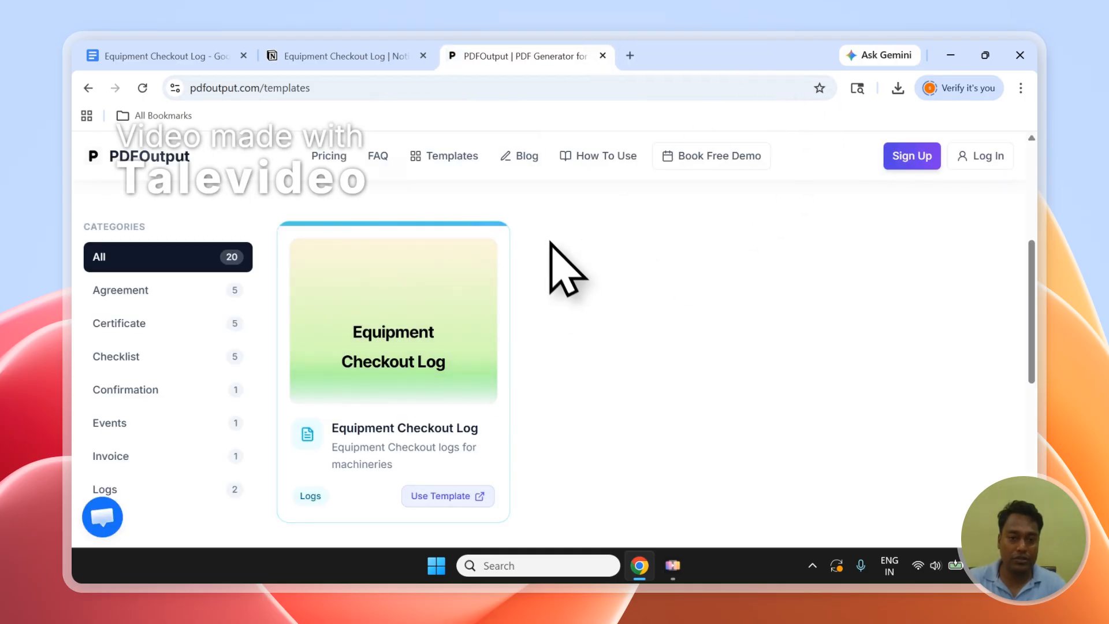
{"action": "left_click", "coordinate": [151, 168]}
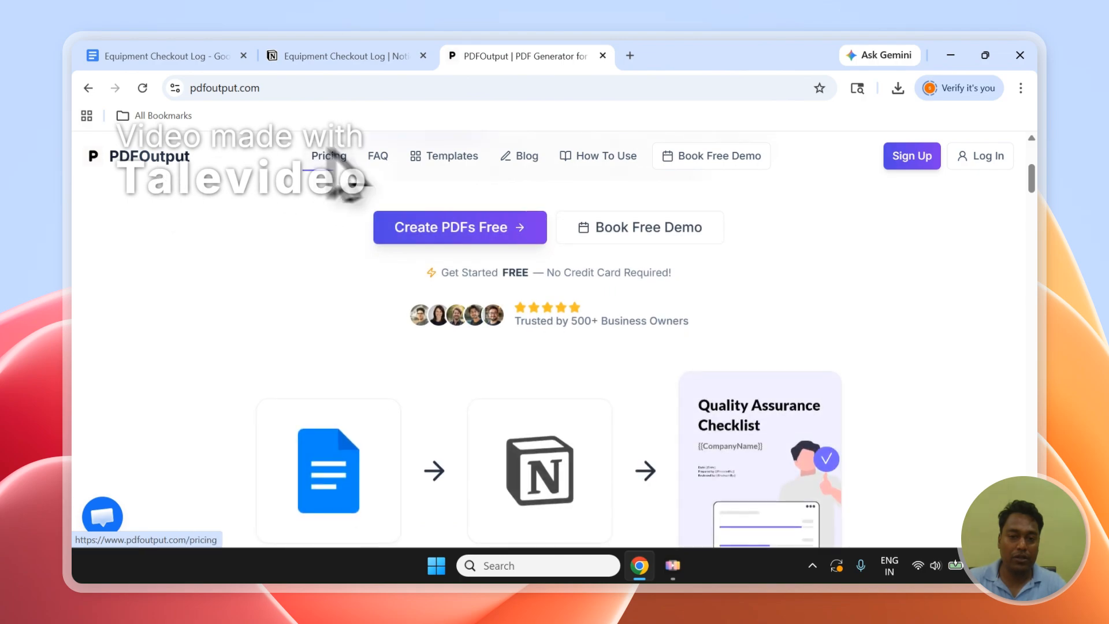
Log in to PDFOutput with the pdfoutput Google account and grant the requested account access.
{"action": "left_click", "coordinate": [994, 162]}
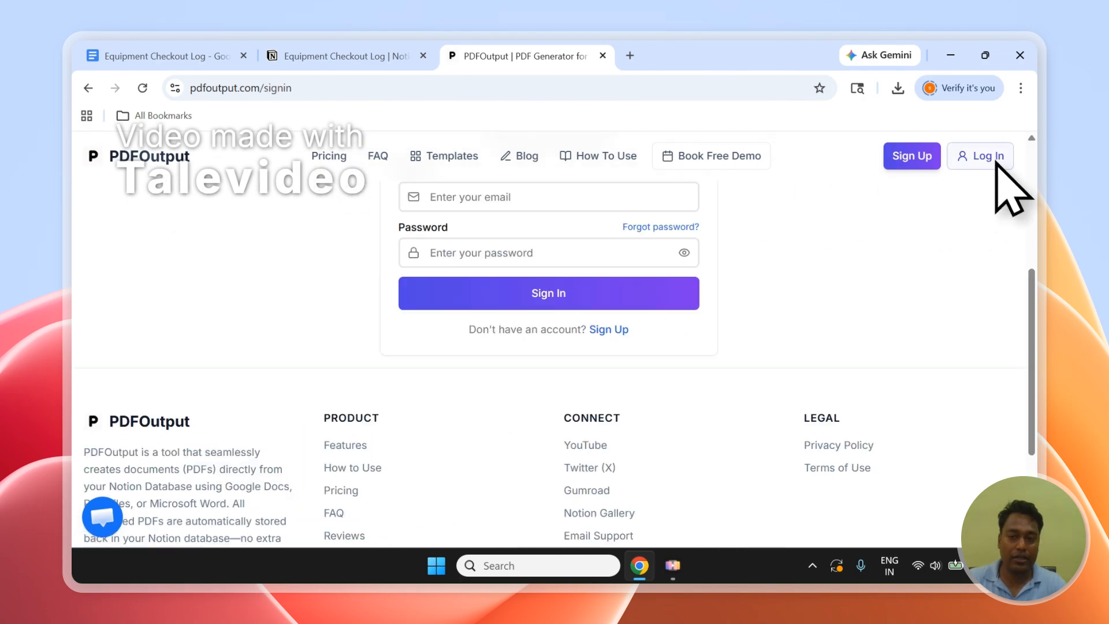
{"action": "left_click_drag", "start_coordinate": [1033, 300], "coordinate": [1029, 216]}
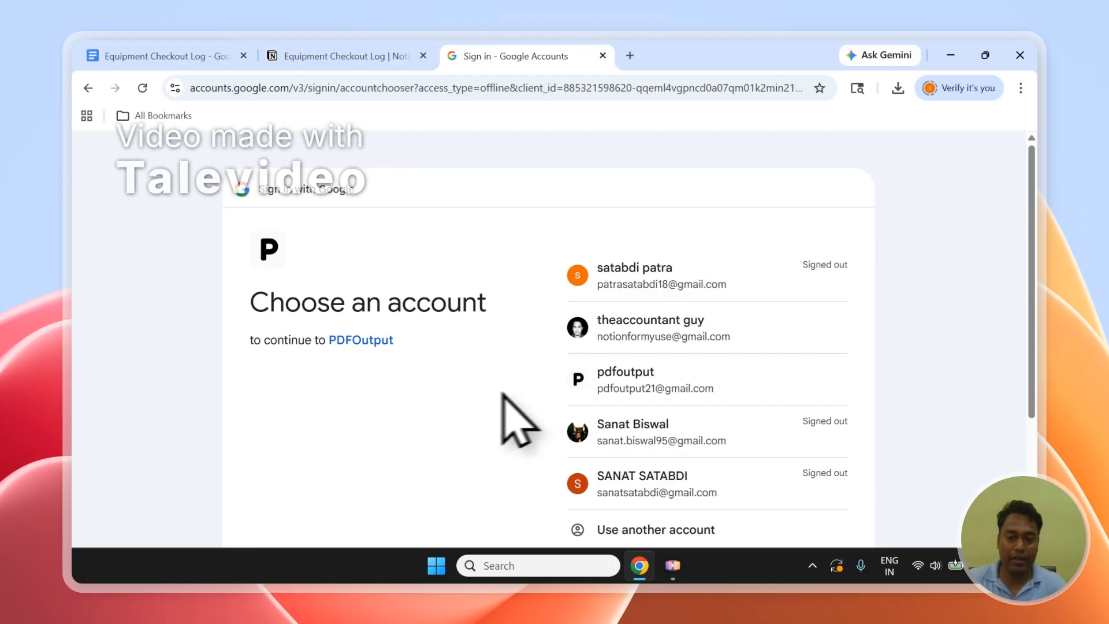
{"action": "left_click", "coordinate": [742, 389]}
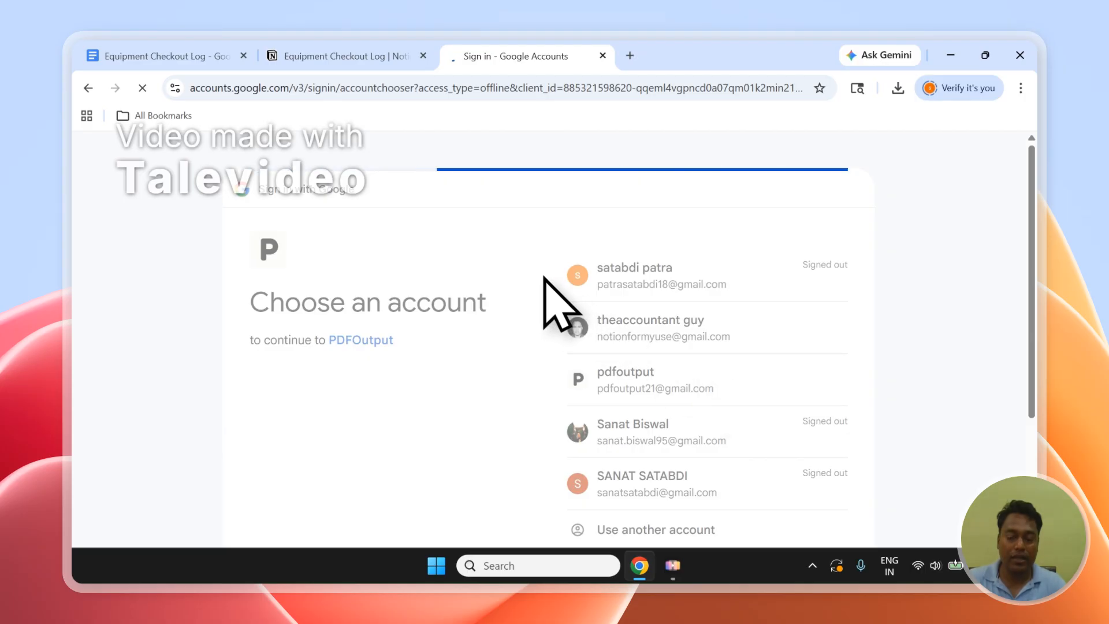
{"action": "left_click", "coordinate": [345, 56]}
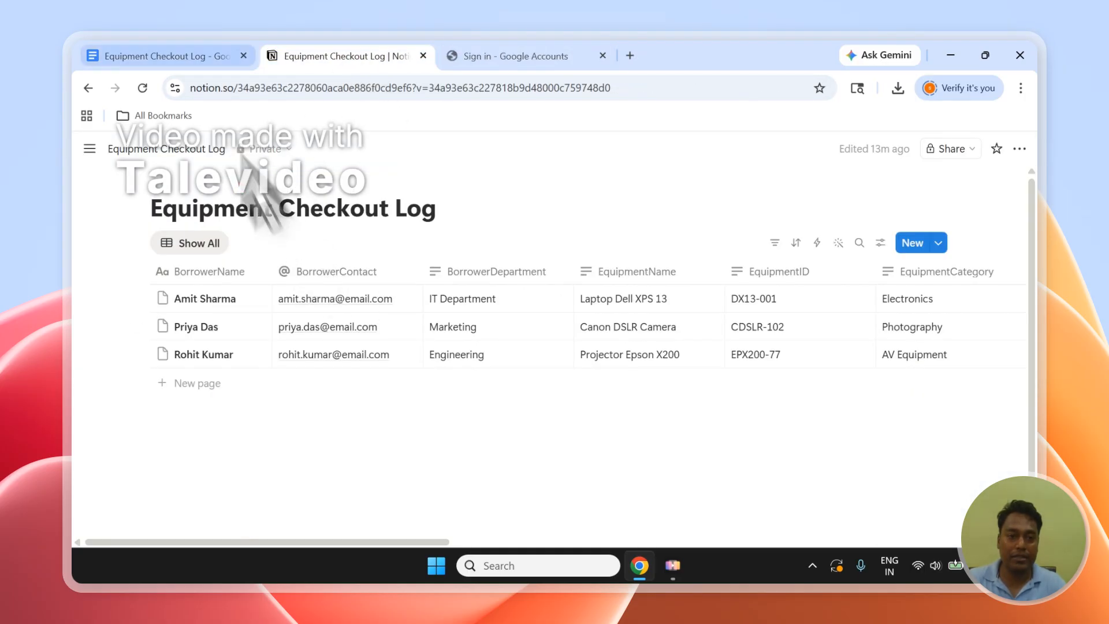
{"action": "left_click", "coordinate": [162, 56]}
{"action": "left_click", "coordinate": [514, 56]}
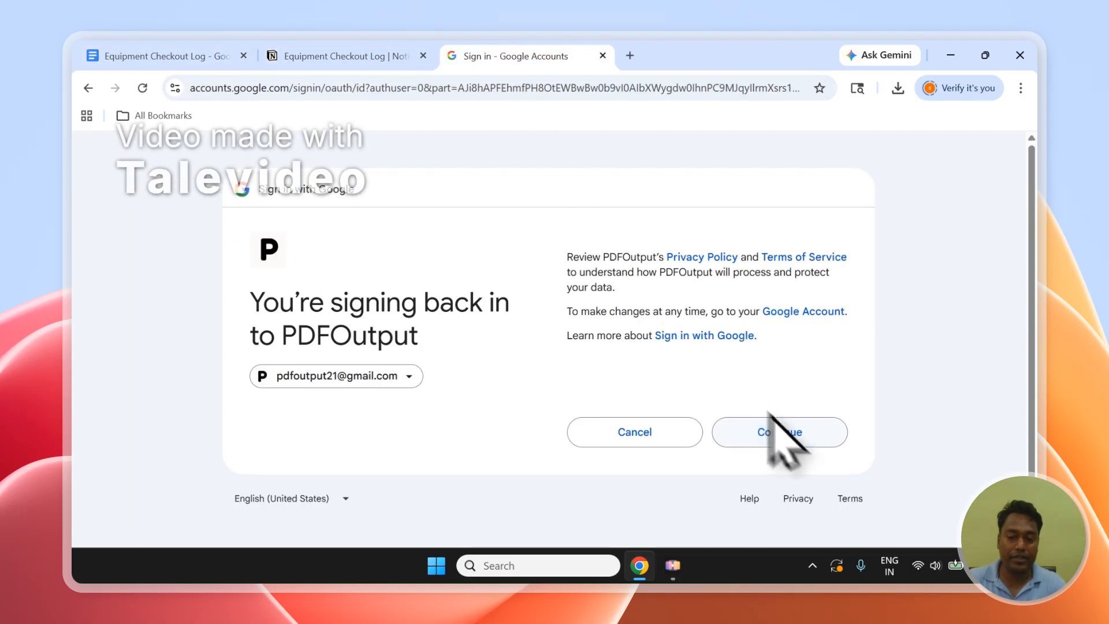
{"action": "left_click", "coordinate": [779, 436]}
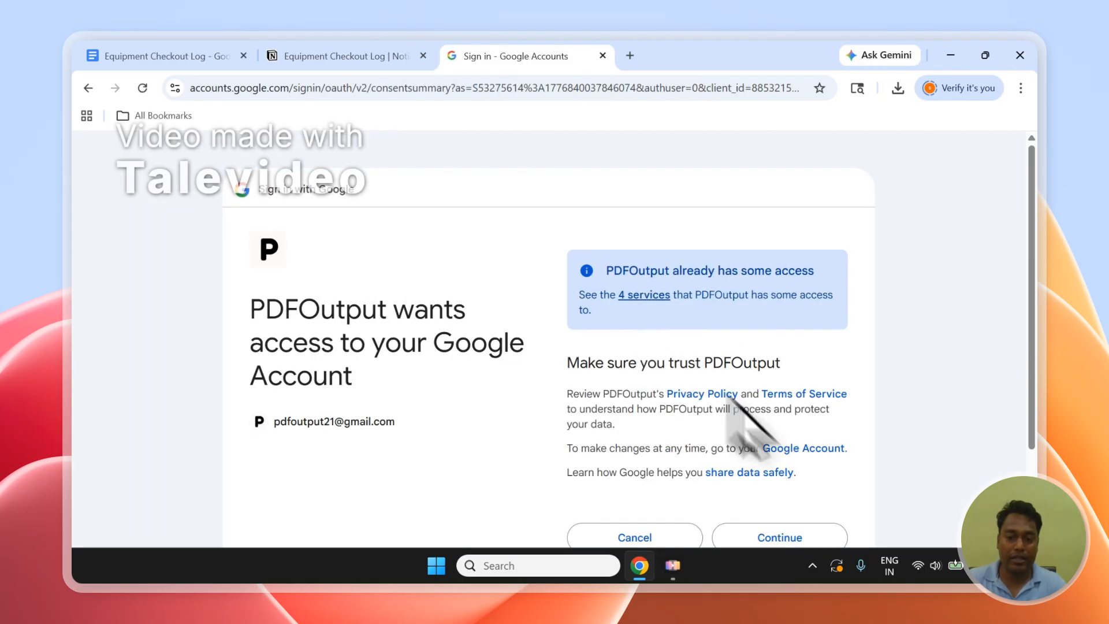
{"action": "left_click", "coordinate": [809, 526]}
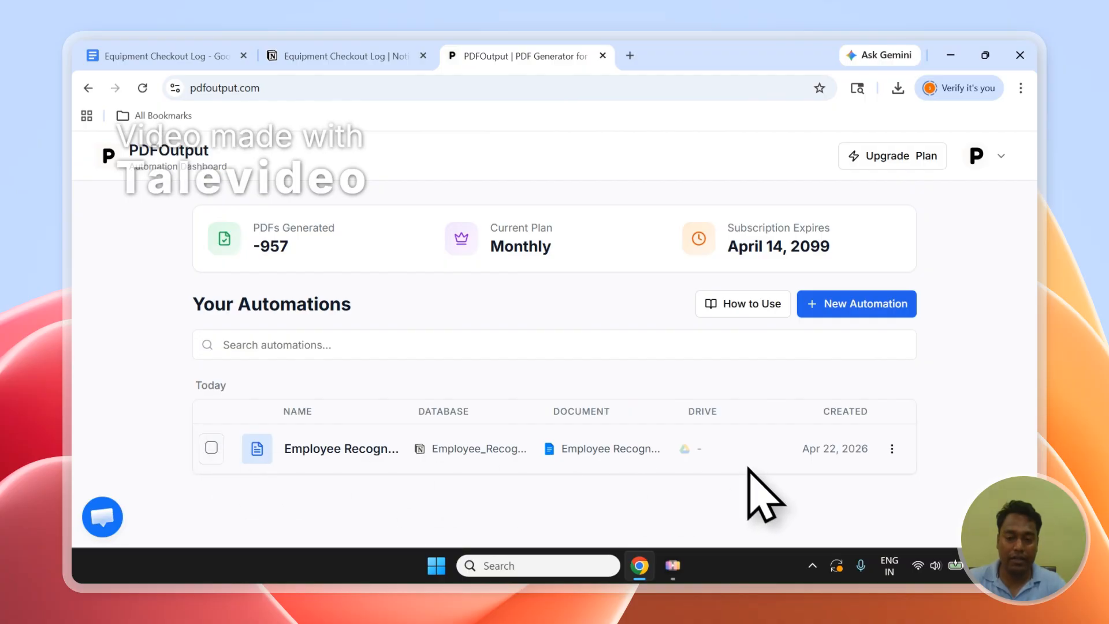
Delete the existing employee automation from the PDFOutput dashboard.
{"action": "left_click", "coordinate": [211, 447]}
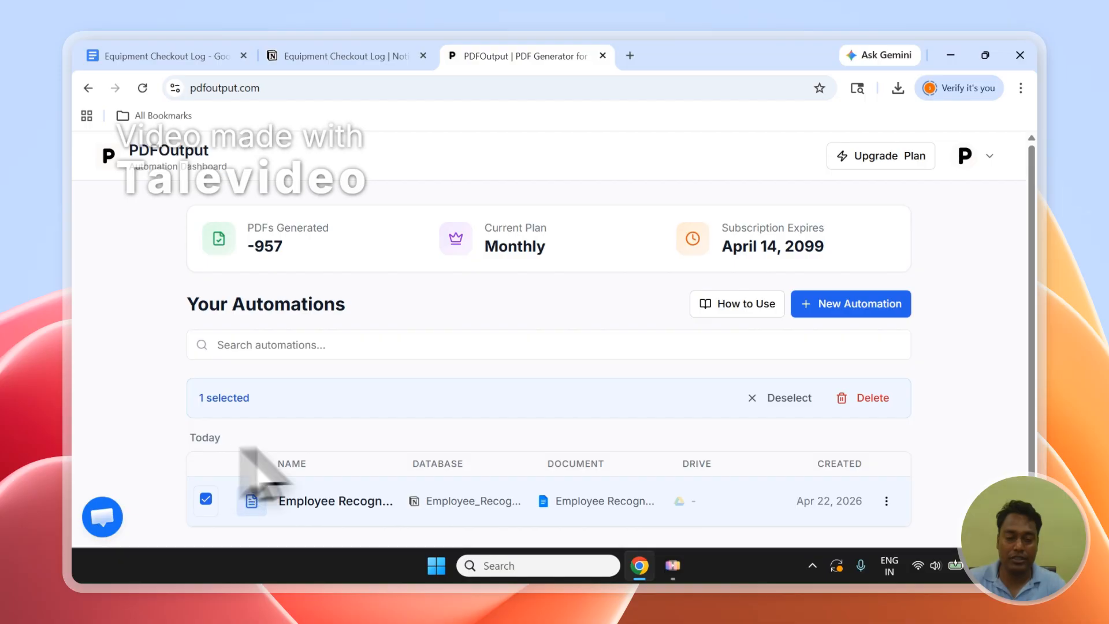
{"action": "left_click", "coordinate": [883, 398]}
{"action": "left_click", "coordinate": [703, 374]}
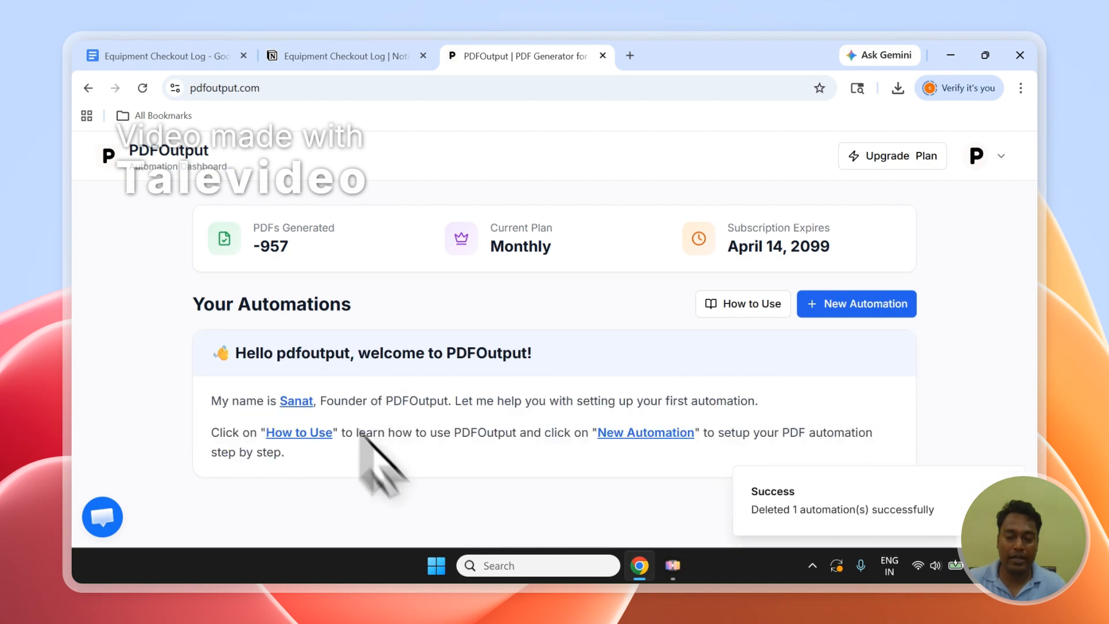
Create a new automation named "Equipment Checkout".
{"action": "left_click", "coordinate": [890, 313]}
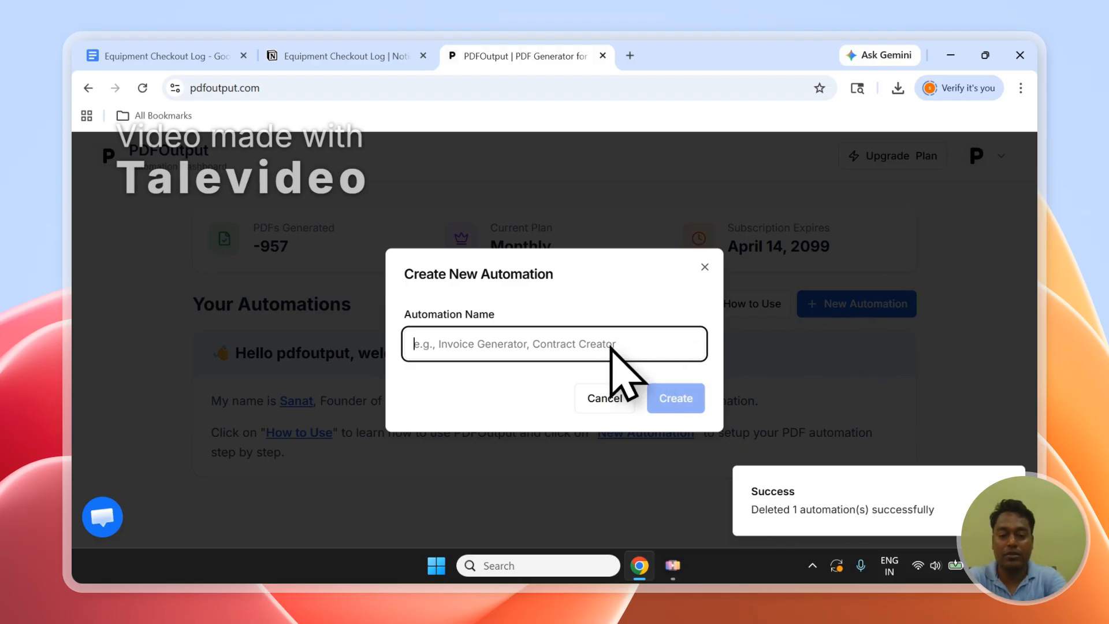
{"action": "type", "text": "Equipment Checkout"}
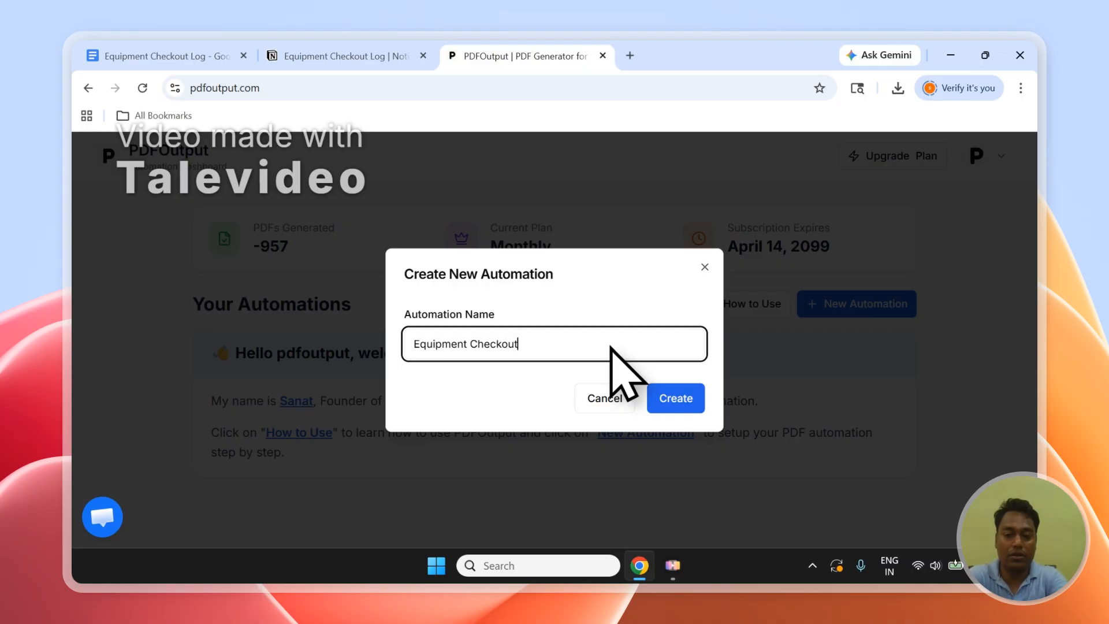
{"action": "left_click", "coordinate": [688, 408]}
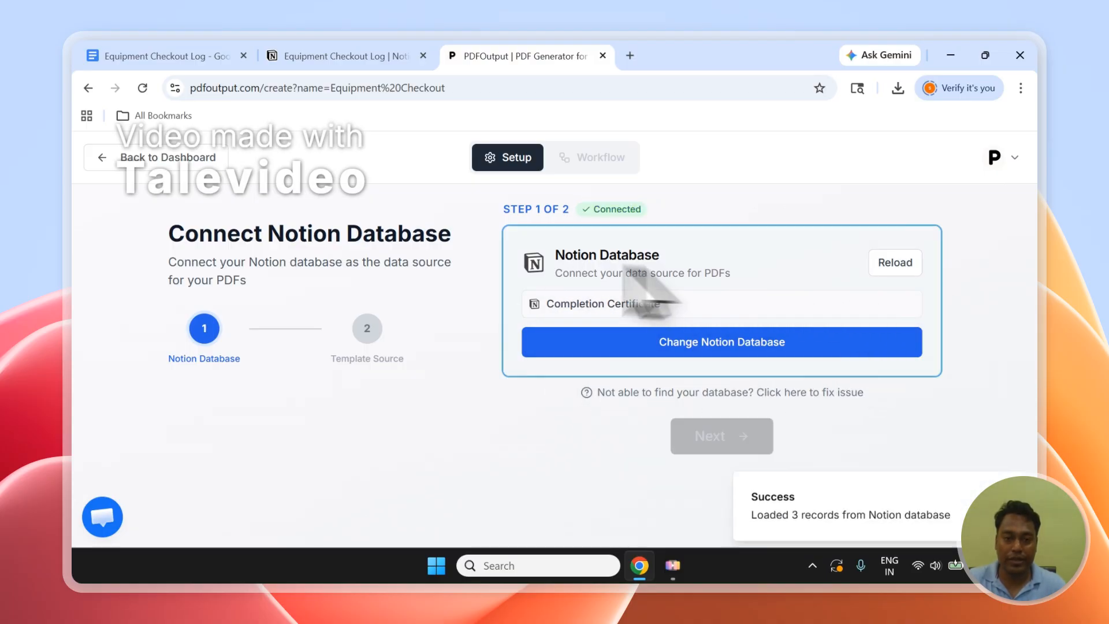
Start adding a new Notion database as the data source of the Equipment Checkout automation.
{"action": "left_click", "coordinate": [349, 56]}
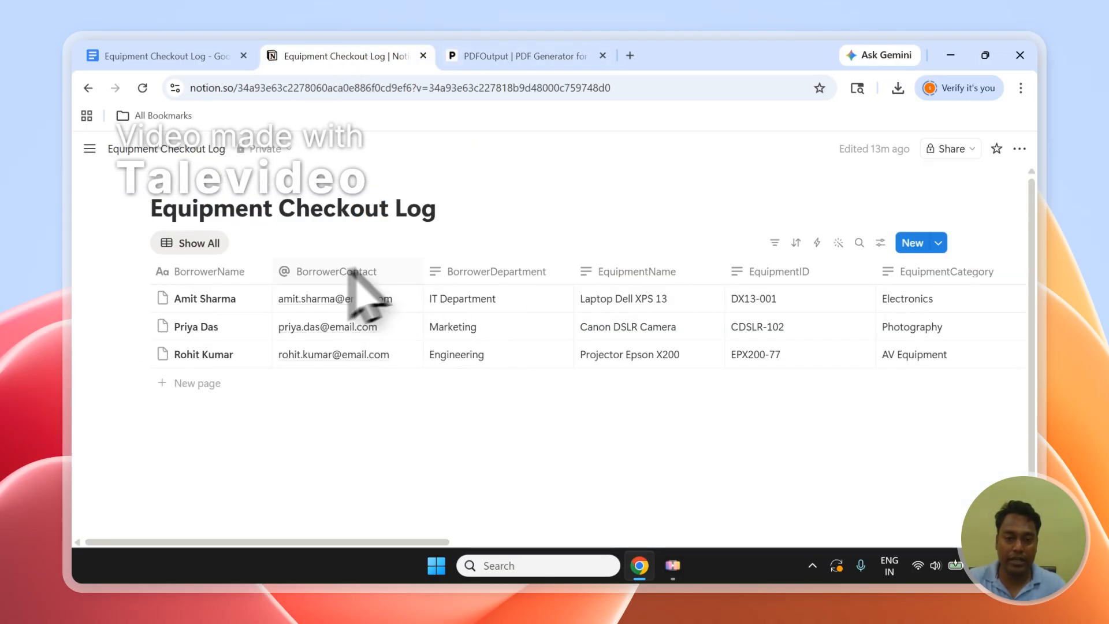
{"action": "left_click", "coordinate": [479, 57]}
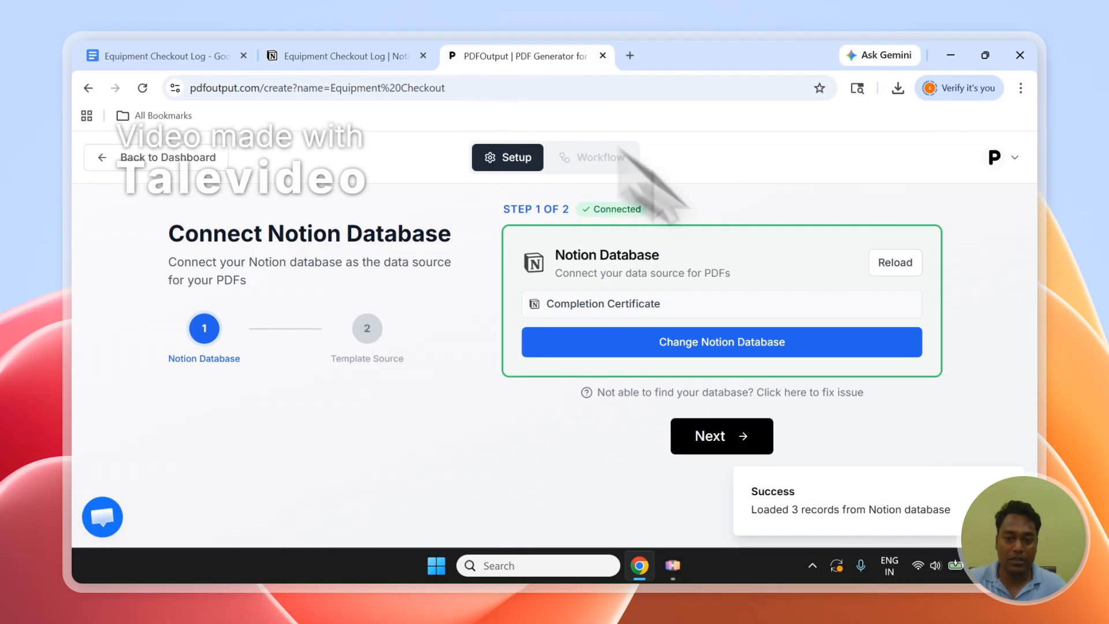
{"action": "left_click", "coordinate": [694, 342]}
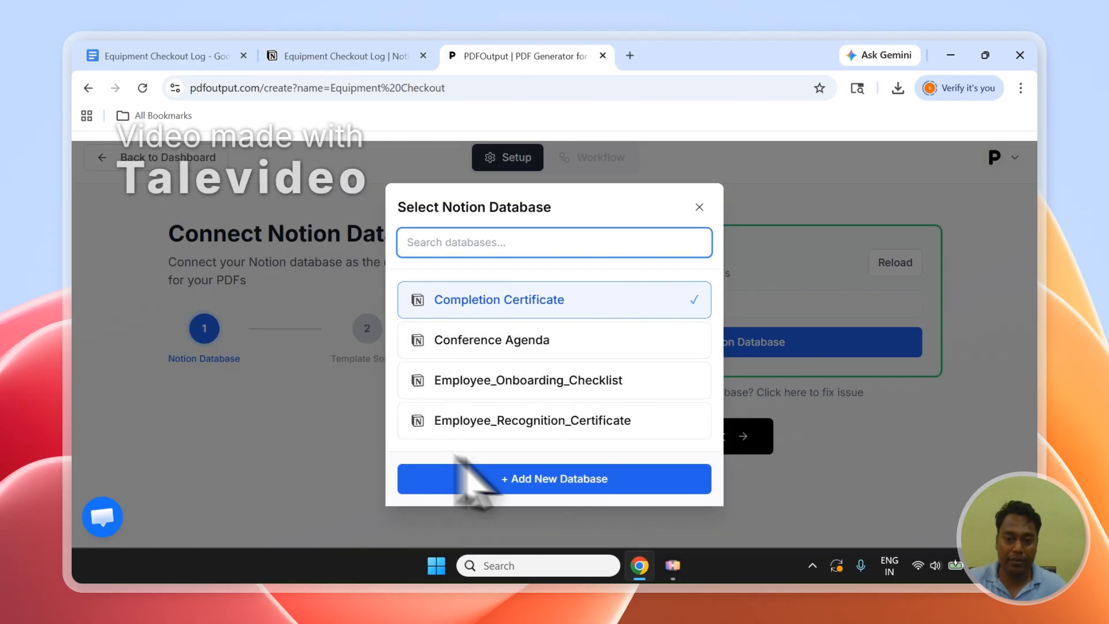
{"action": "left_click", "coordinate": [526, 485]}
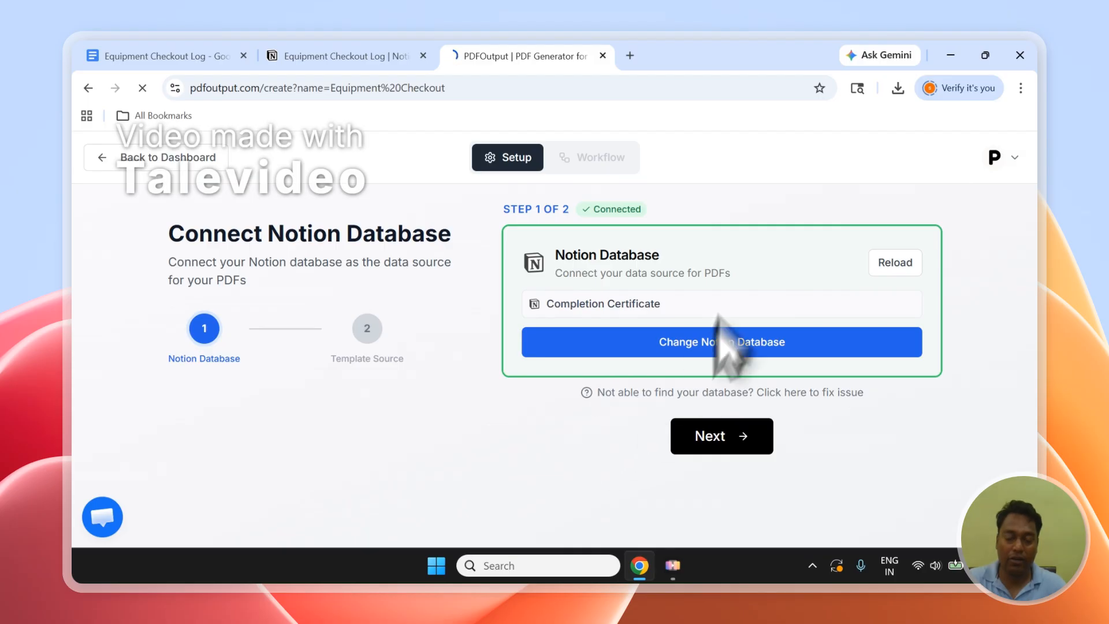
Copy the database title "Equipment Checkout Log" from its Notion page.
{"action": "left_click", "coordinate": [362, 45]}
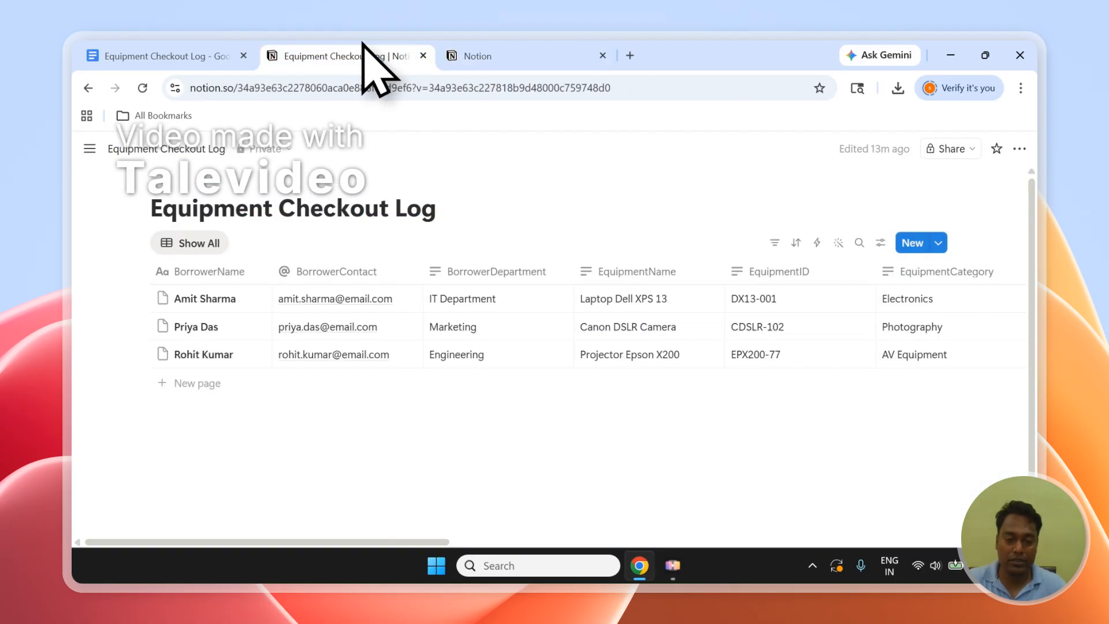
{"action": "left_click_drag", "start_coordinate": [437, 215], "coordinate": [165, 218]}
{"action": "right_click", "coordinate": [173, 211]}
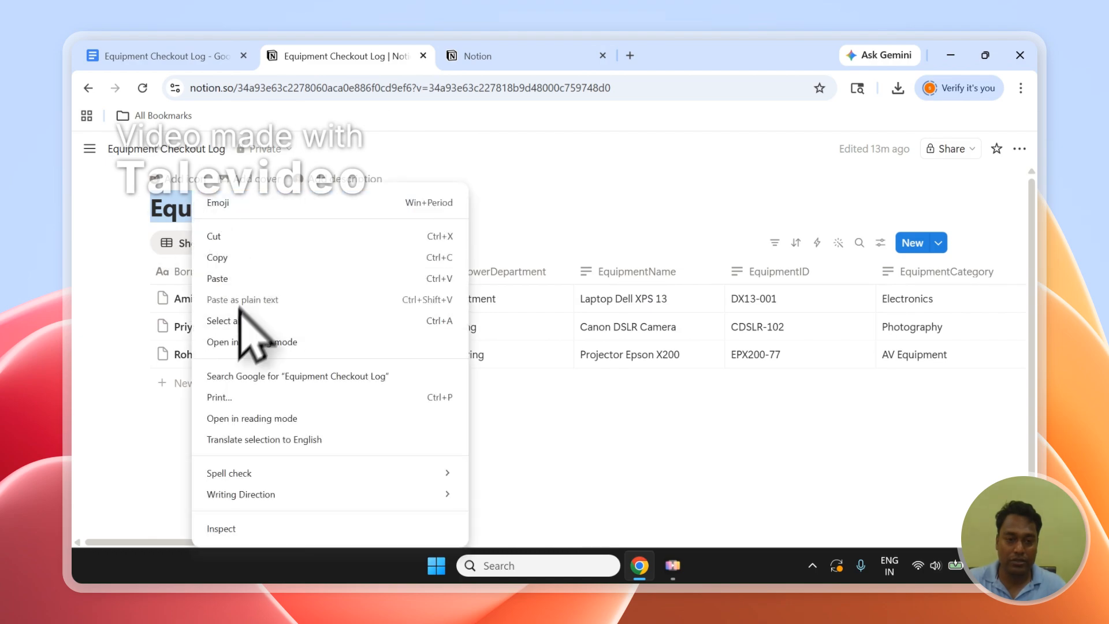
{"action": "left_click", "coordinate": [231, 254]}
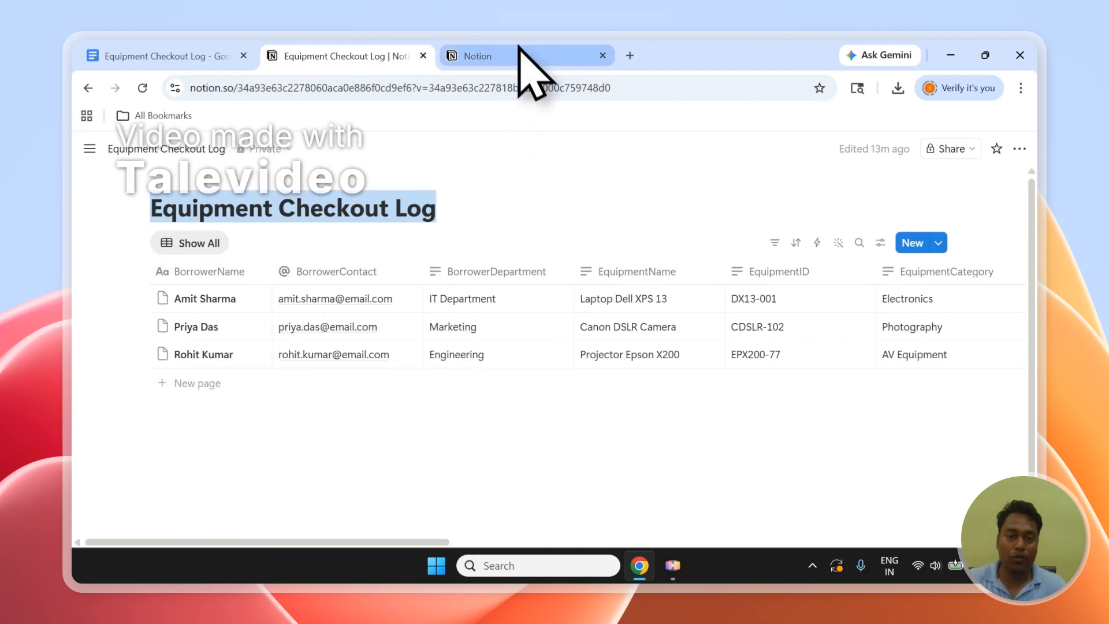
{"action": "mouse_move", "coordinate": [86, 149]}
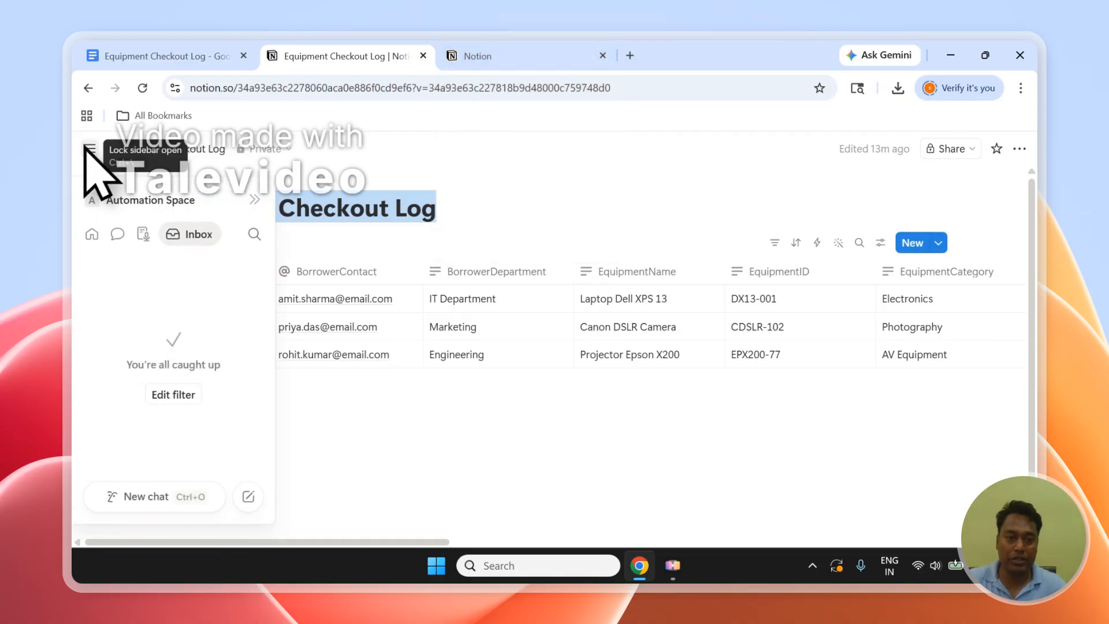
Find the Equipment Checkout Log page by its title in the Automation Space and grant PDFOutput access to it.
{"action": "left_click", "coordinate": [480, 56]}
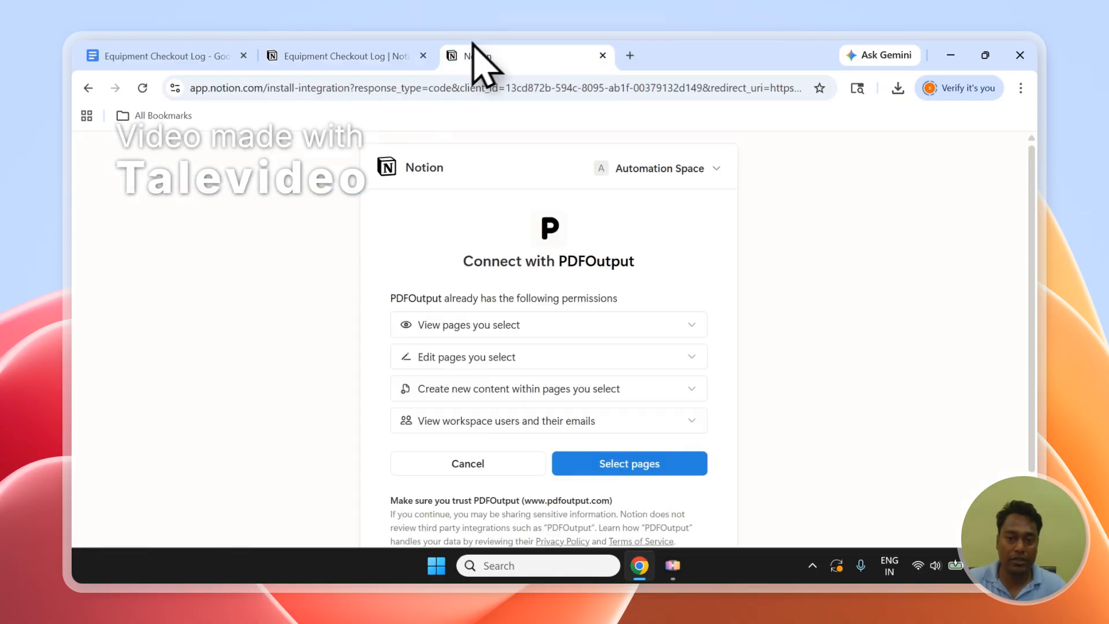
{"action": "left_click", "coordinate": [687, 466]}
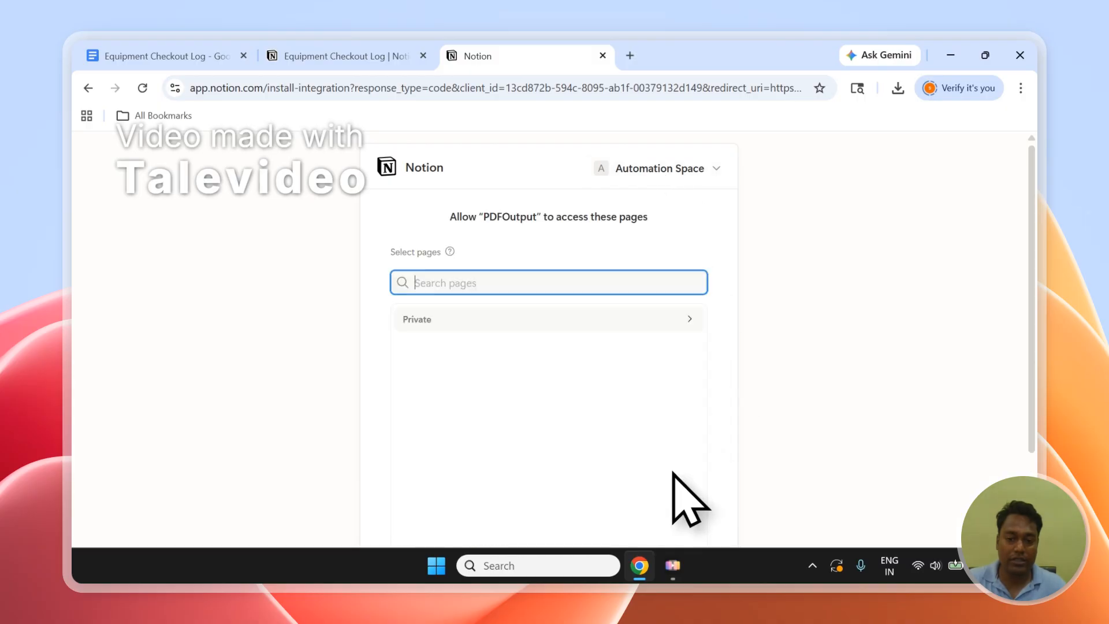
{"action": "right_click", "coordinate": [438, 283]}
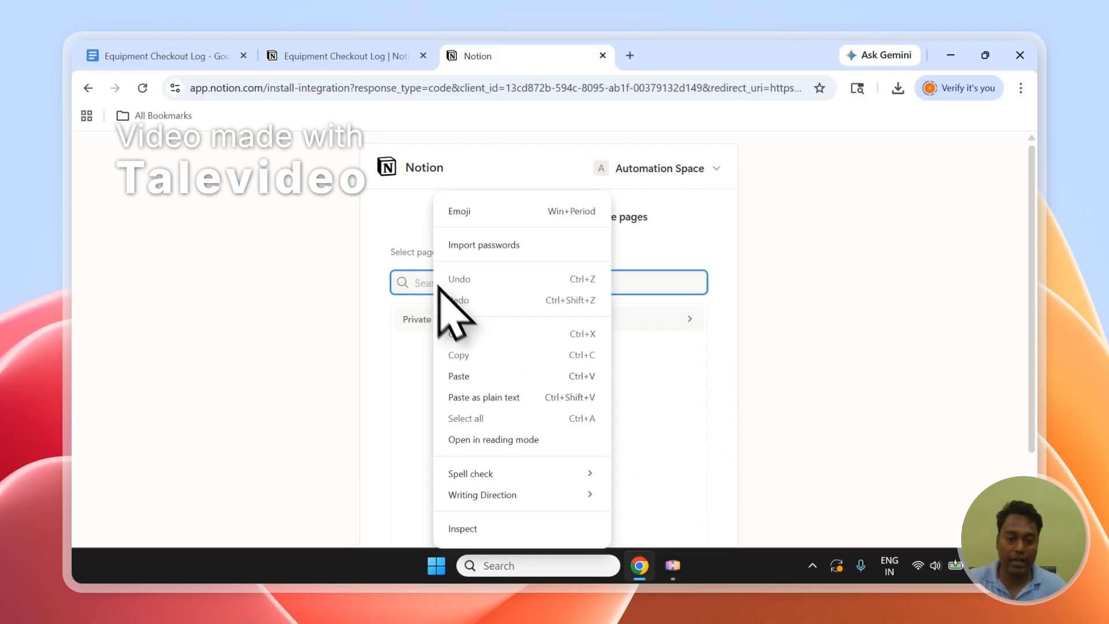
{"action": "left_click", "coordinate": [481, 372]}
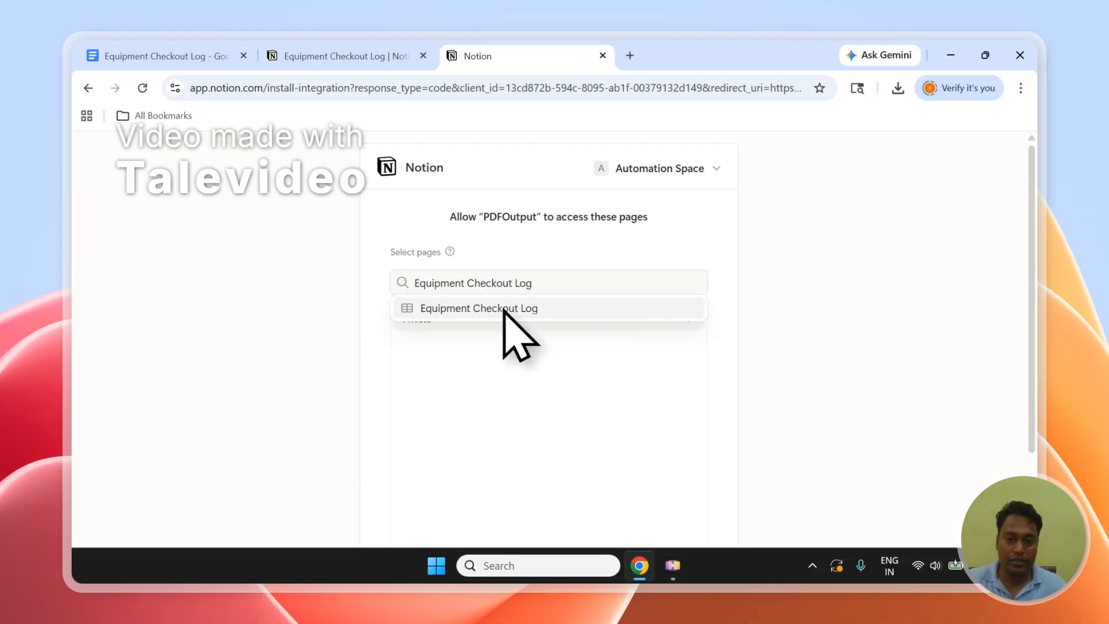
{"action": "left_click", "coordinate": [510, 310]}
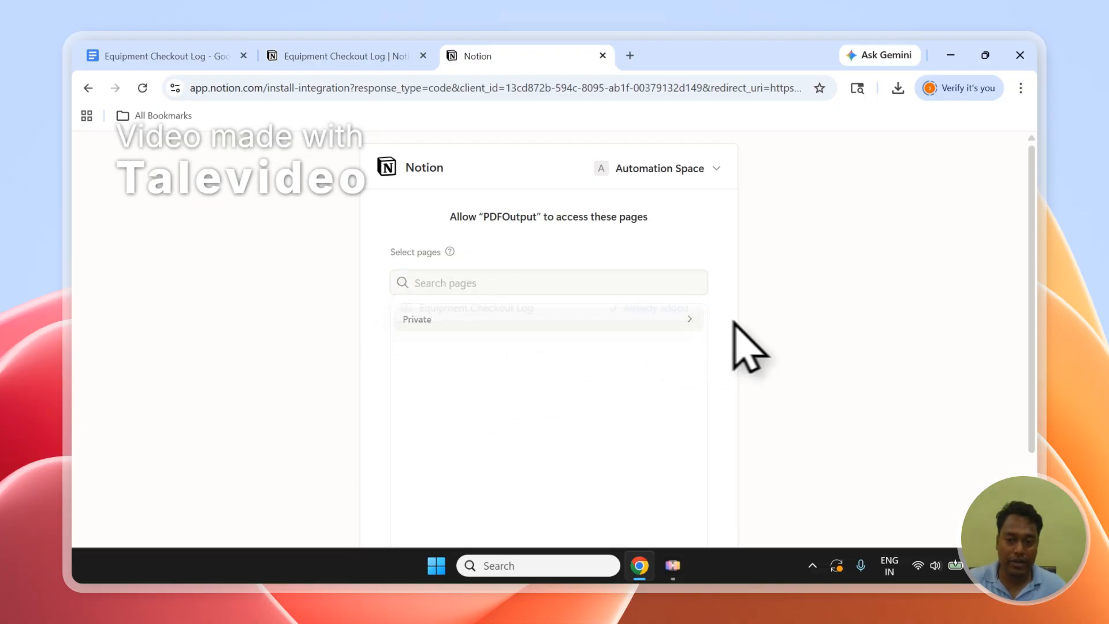
{"action": "scroll", "coordinate": [1034, 292], "scroll_direction": "down", "scroll_amount": 3}
{"action": "left_click", "coordinate": [670, 489]}
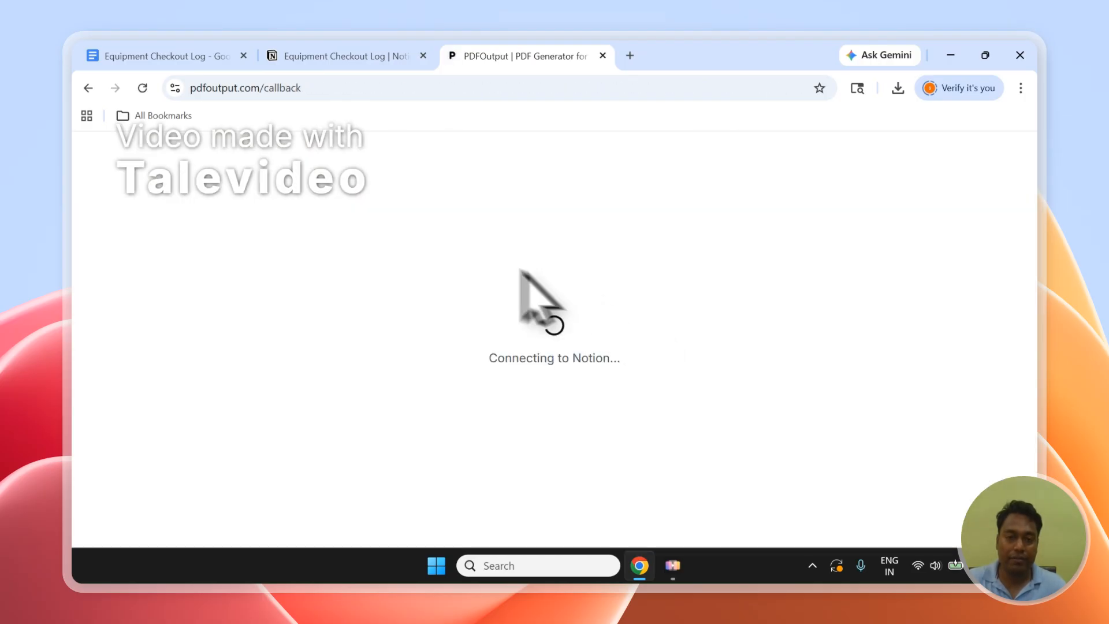
Check the Equipment Checkout Log table in Notion and return to the PDFOutput setup.
{"action": "left_click", "coordinate": [335, 55]}
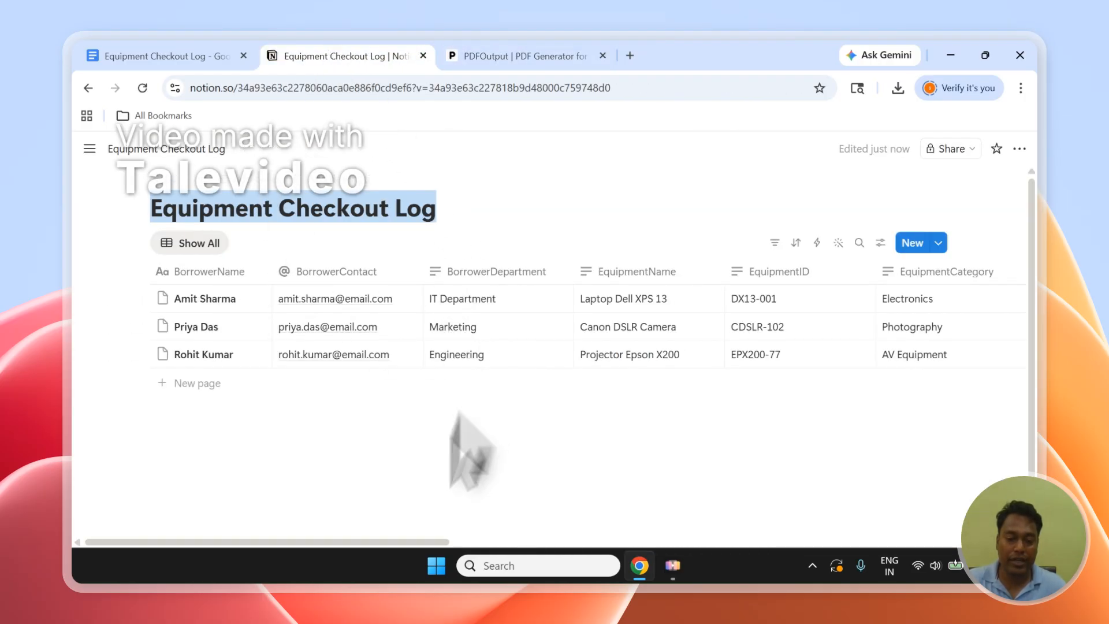
{"action": "left_click_drag", "start_coordinate": [383, 543], "coordinate": [587, 603]}
{"action": "left_click", "coordinate": [555, 56]}
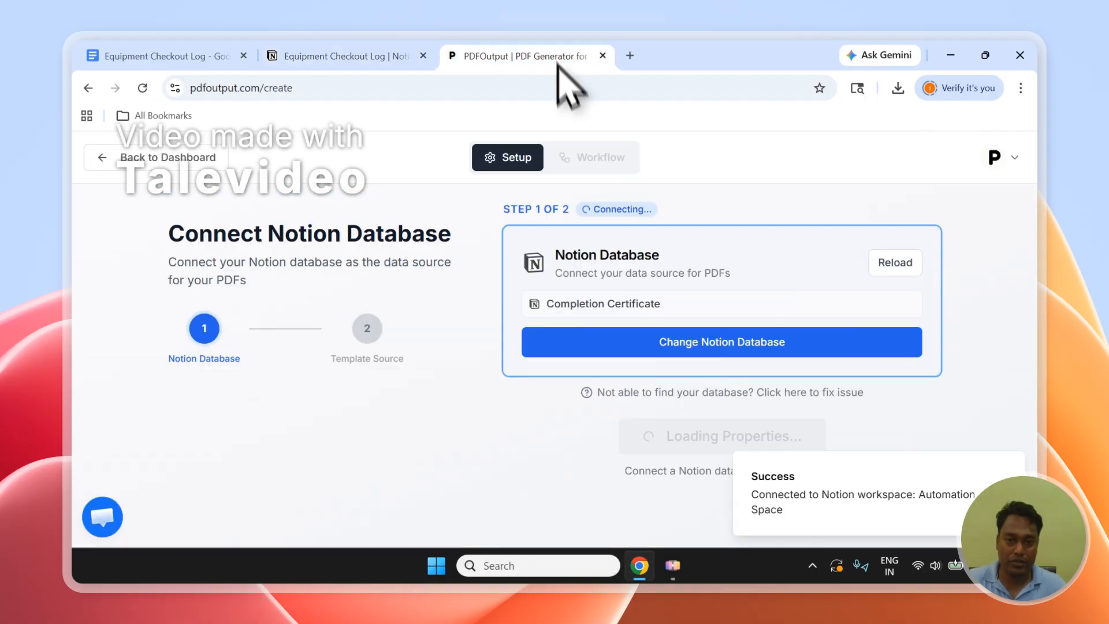
Search the available Notion databases for "Equi" and set Equipment Checkout Log as the data source.
{"action": "left_click", "coordinate": [593, 303]}
{"action": "scroll", "coordinate": [669, 364], "scroll_direction": "down", "scroll_amount": 1}
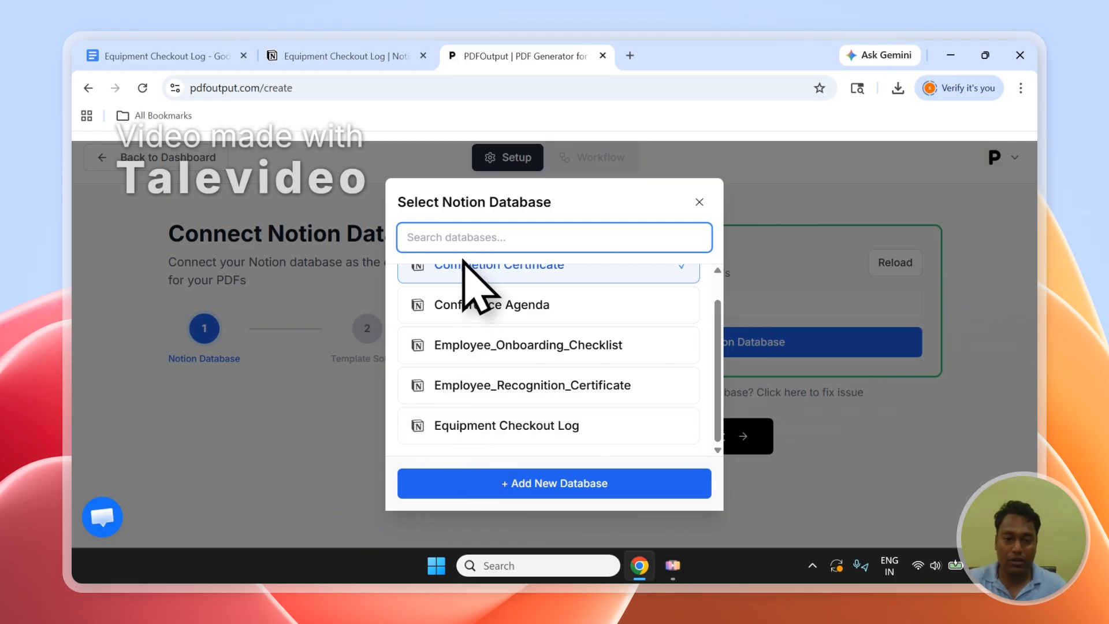
{"action": "type", "text": "Equi"}
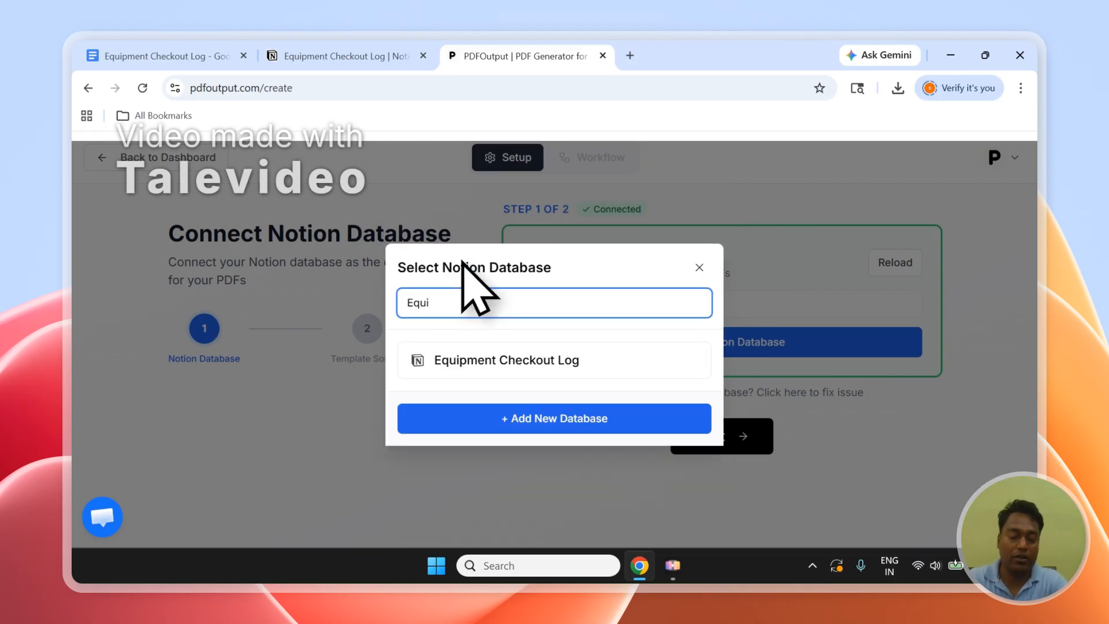
{"action": "left_click", "coordinate": [553, 361]}
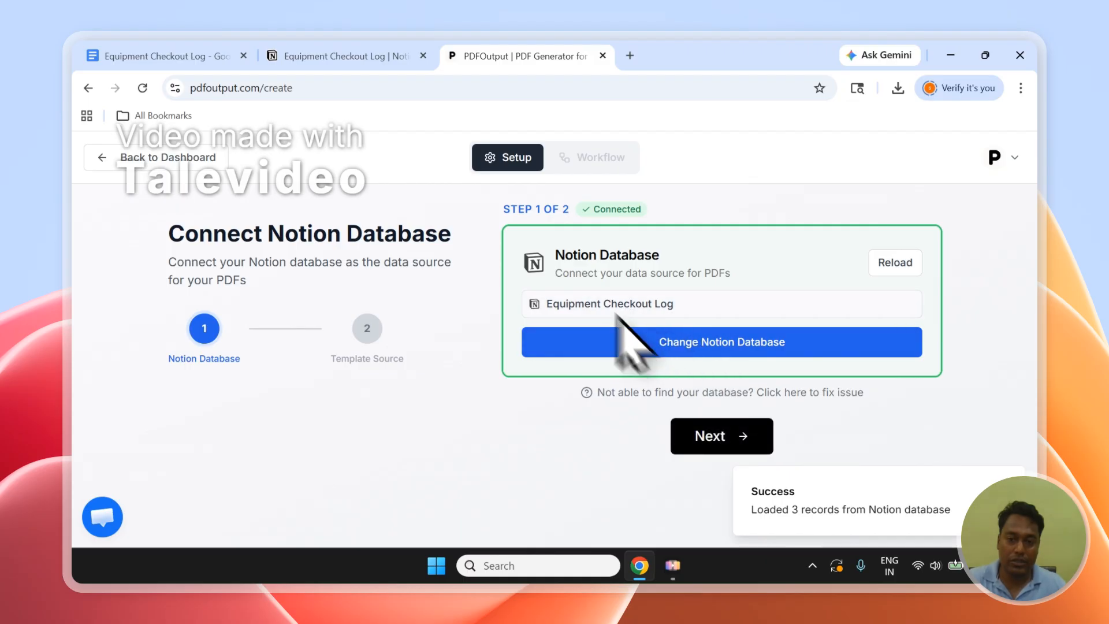
Examine the GeneratePDF status options of the first two records in the Notion table without changing them.
{"action": "left_click", "coordinate": [378, 56]}
{"action": "left_click_drag", "start_coordinate": [390, 542], "coordinate": [808, 541]}
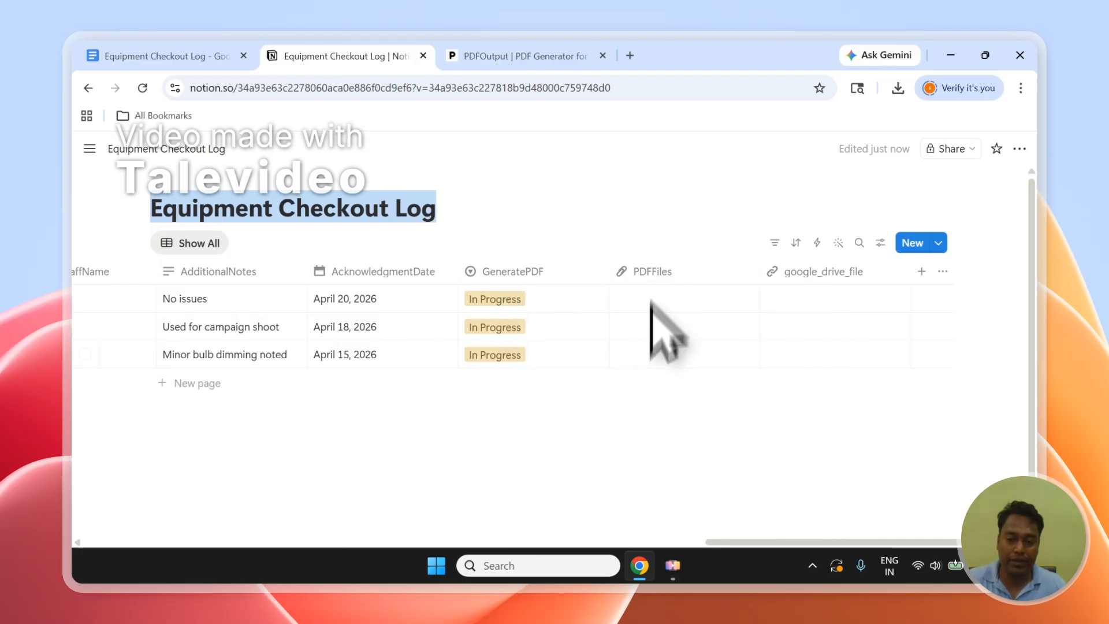
{"action": "left_click", "coordinate": [514, 300]}
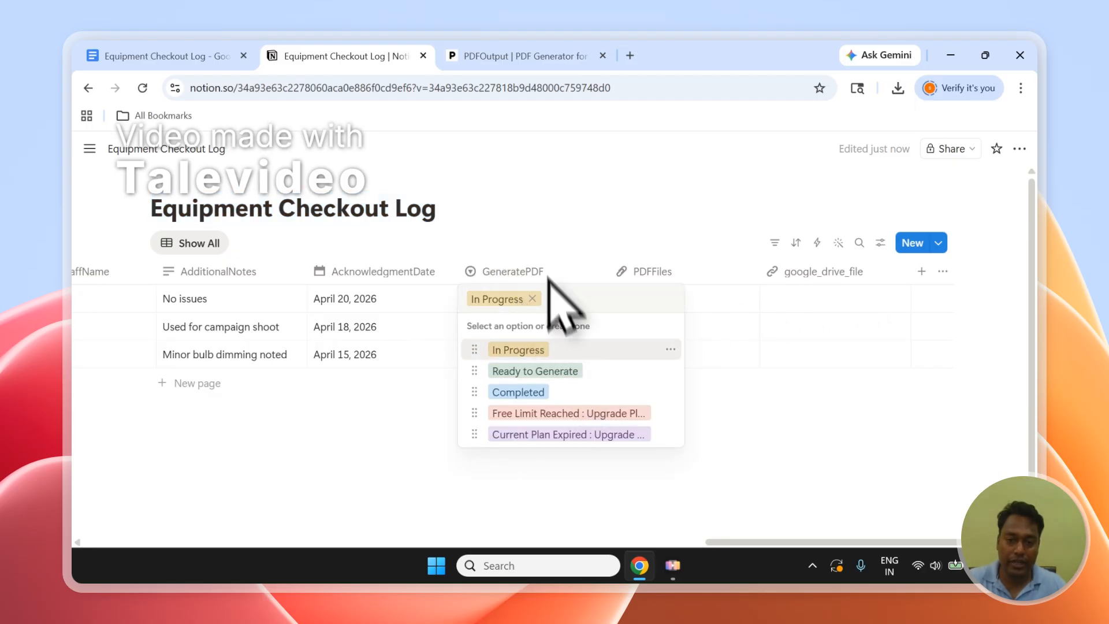
{"action": "key", "text": "Escape"}
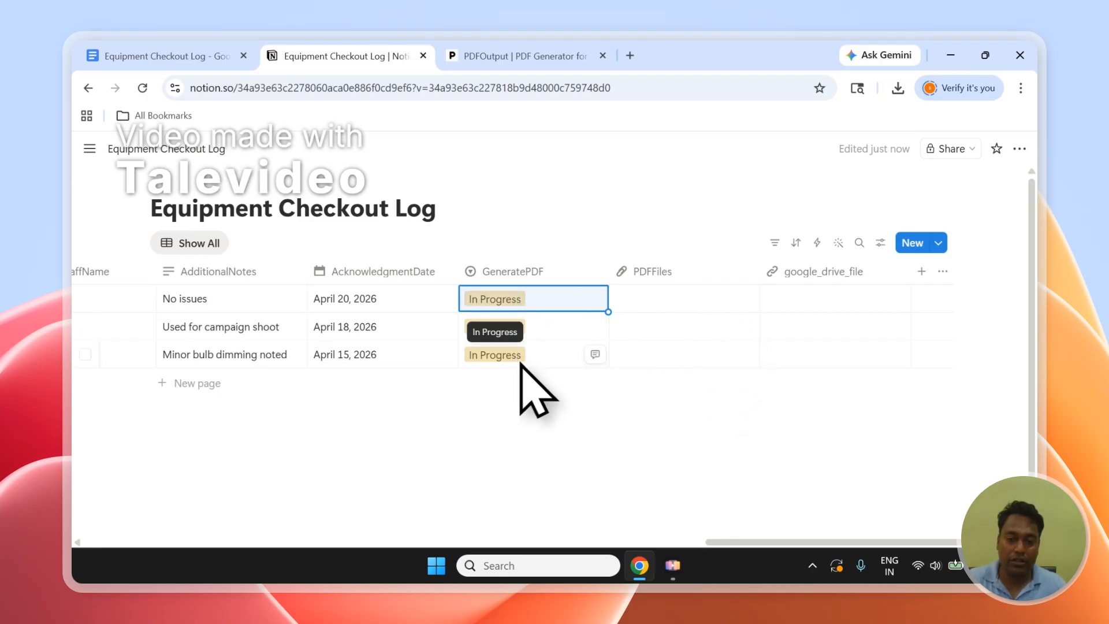
{"action": "left_click", "coordinate": [521, 319]}
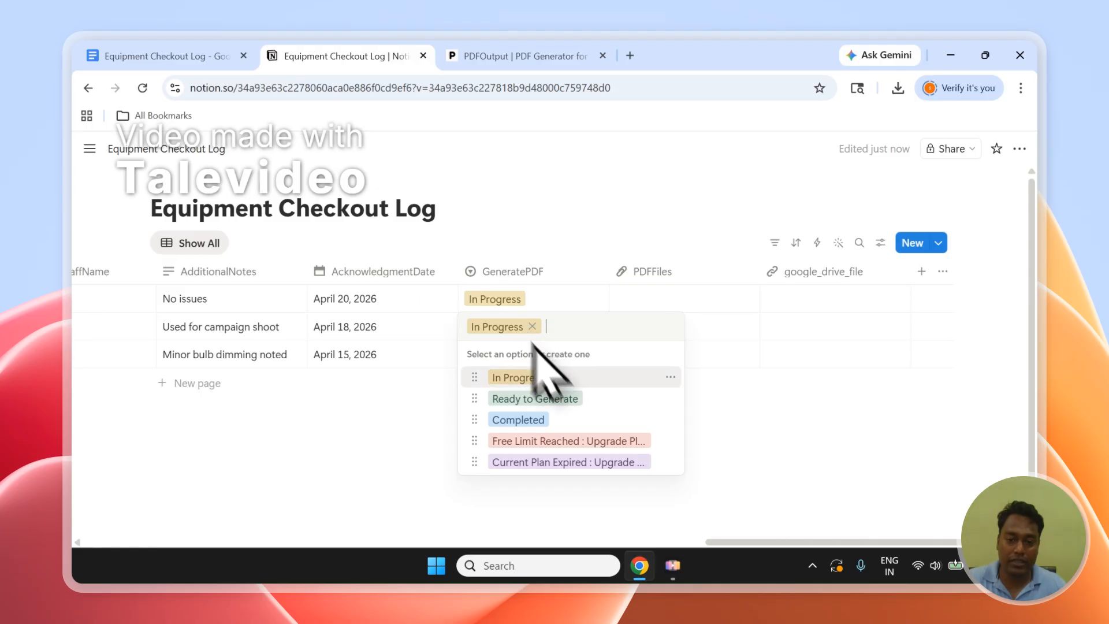
{"action": "key", "text": "Escape"}
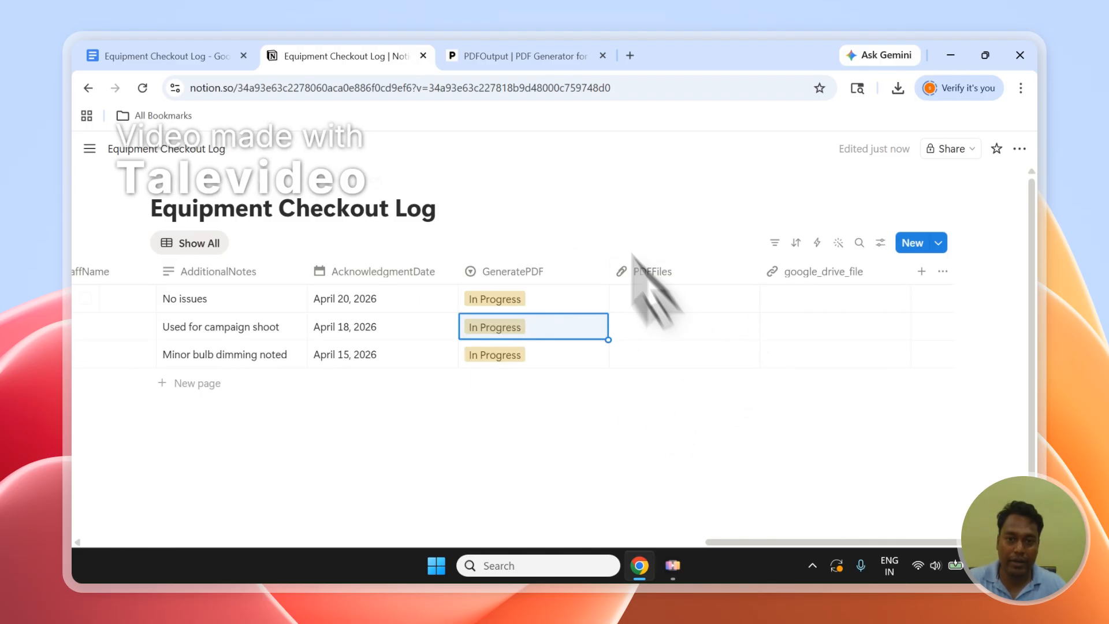
Return to the PDFOutput setup and proceed to the template source selection.
{"action": "left_click", "coordinate": [531, 56]}
{"action": "left_click", "coordinate": [713, 437]}
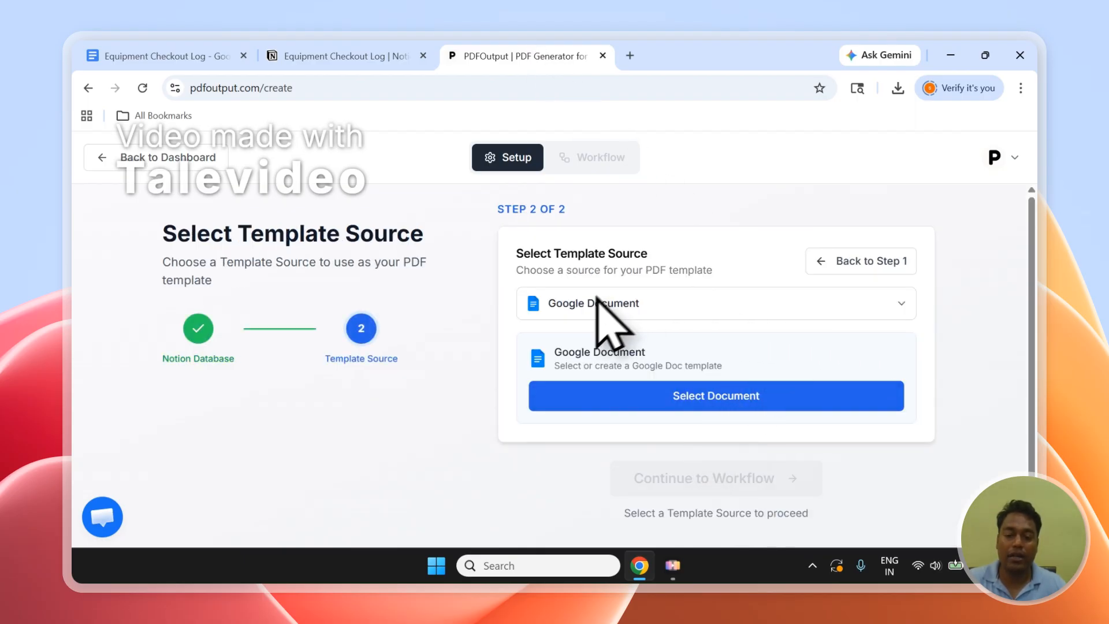
Look through the Equipment Checkout Log template in Google Docs, including its cover and placeholder sections.
{"action": "left_click", "coordinate": [233, 53]}
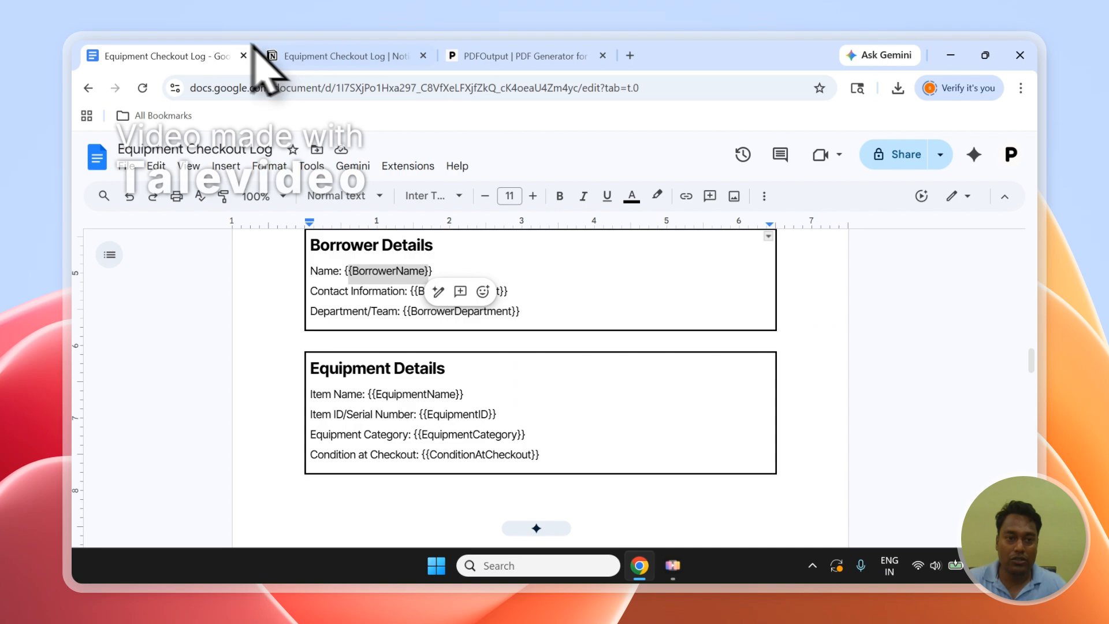
{"action": "left_click", "coordinate": [520, 395]}
{"action": "scroll", "coordinate": [519, 393], "scroll_direction": "down", "scroll_amount": 4}
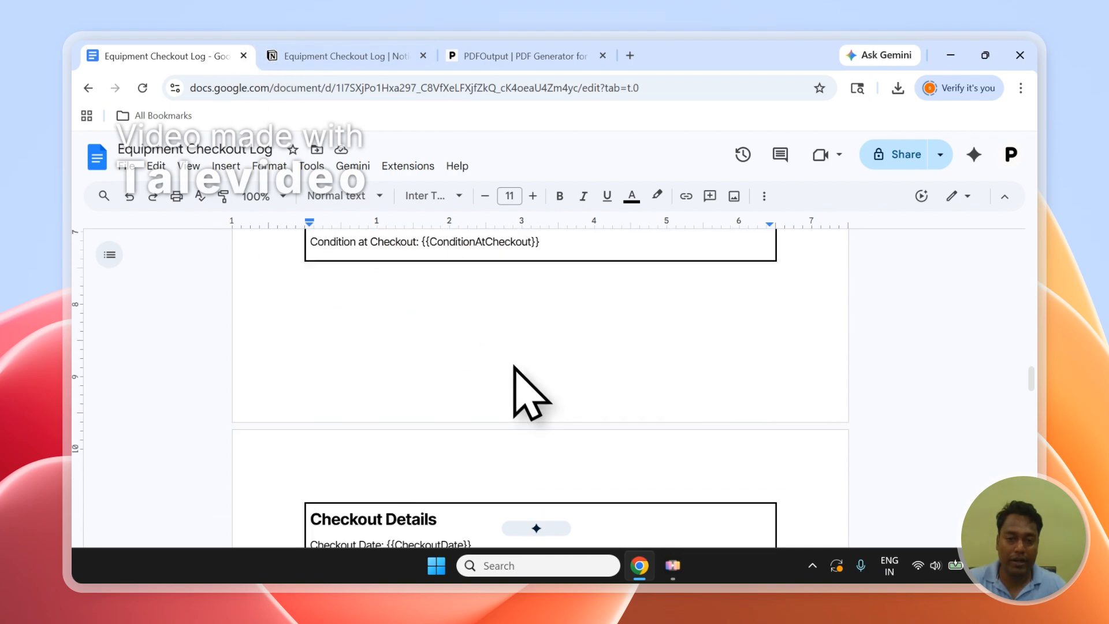
{"action": "scroll", "coordinate": [525, 383], "scroll_direction": "up", "scroll_amount": 4}
{"action": "scroll", "coordinate": [508, 356], "scroll_direction": "up", "scroll_amount": 10}
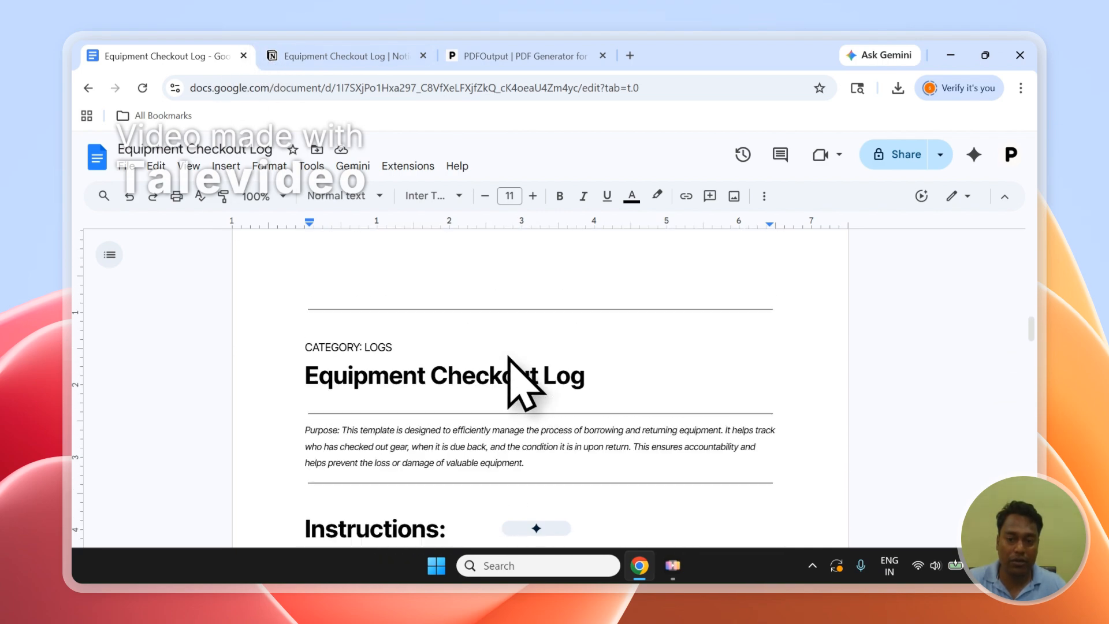
In PDFOutput, choose Google Document as the template source and begin selecting a document.
{"action": "left_click", "coordinate": [530, 55]}
{"action": "left_click", "coordinate": [619, 312]}
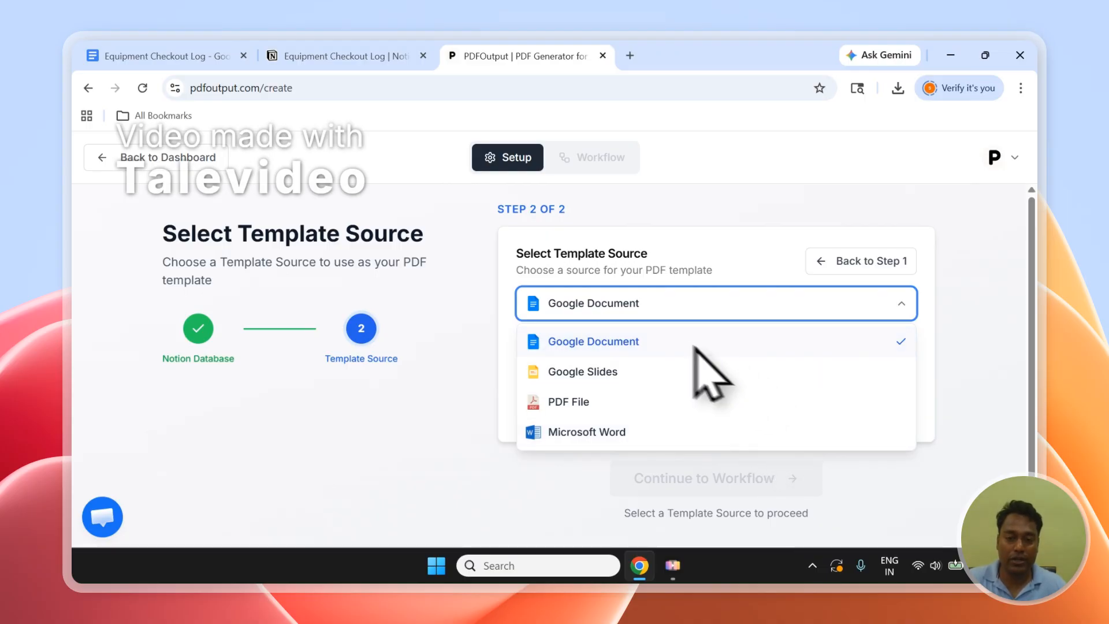
{"action": "left_click", "coordinate": [594, 346]}
{"action": "left_click", "coordinate": [711, 403]}
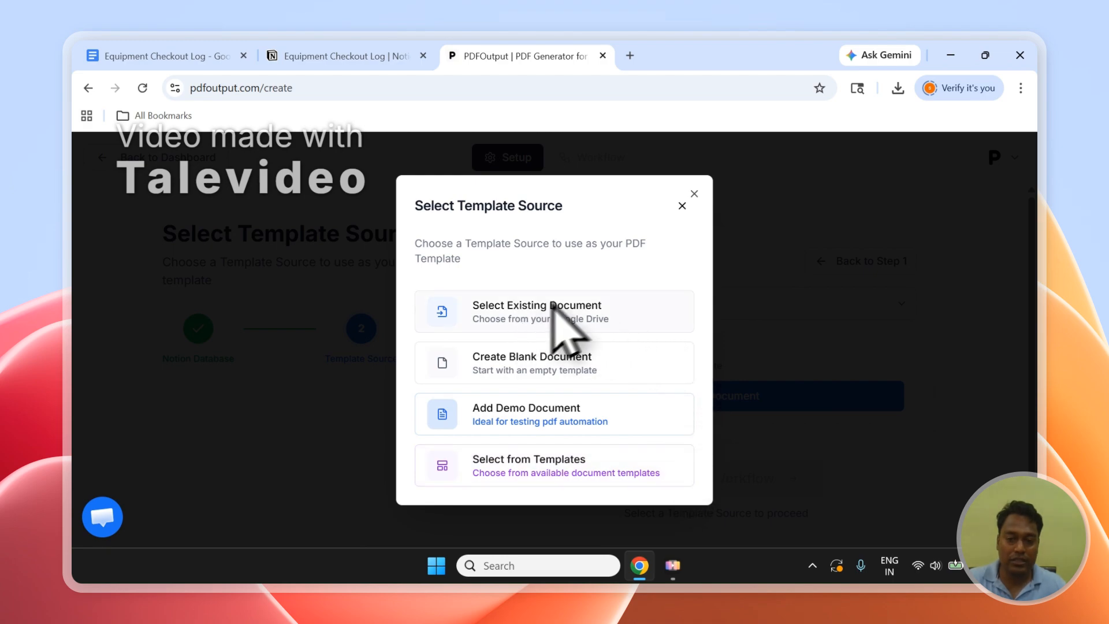
Select the existing Equipment Checkout Log document from Google Drive as the PDF template.
{"action": "left_click", "coordinate": [185, 54]}
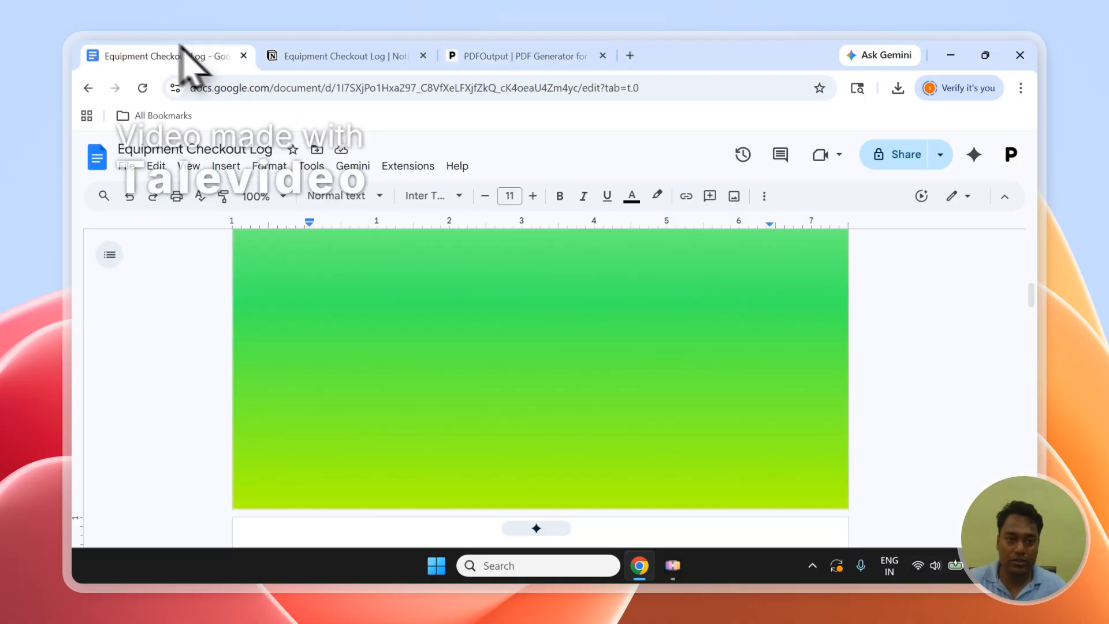
{"action": "left_click", "coordinate": [497, 56]}
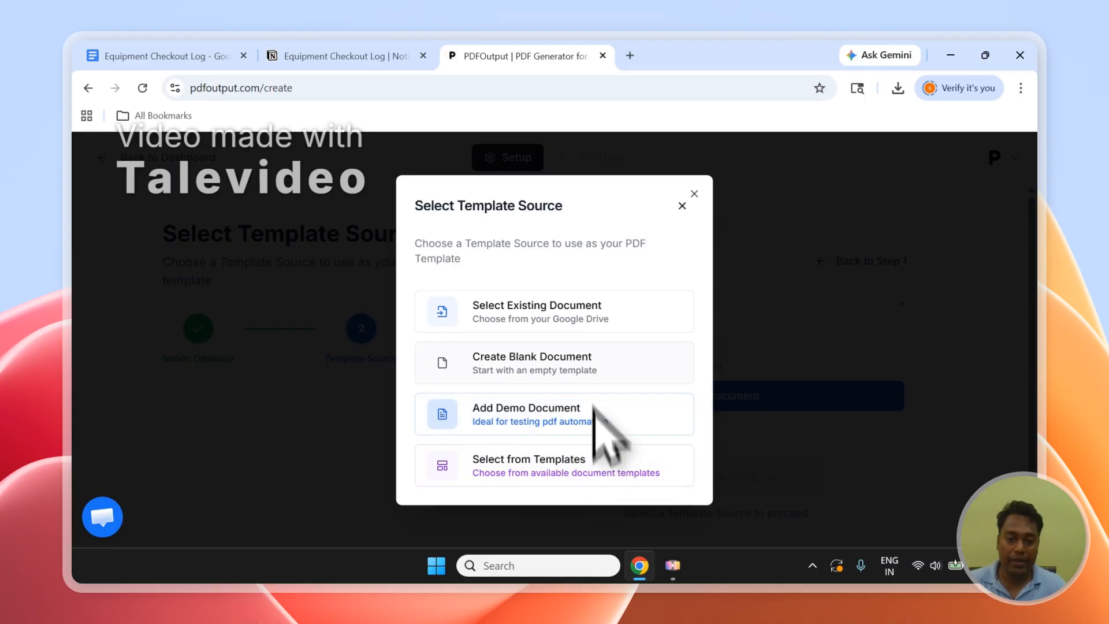
{"action": "left_click", "coordinate": [565, 319]}
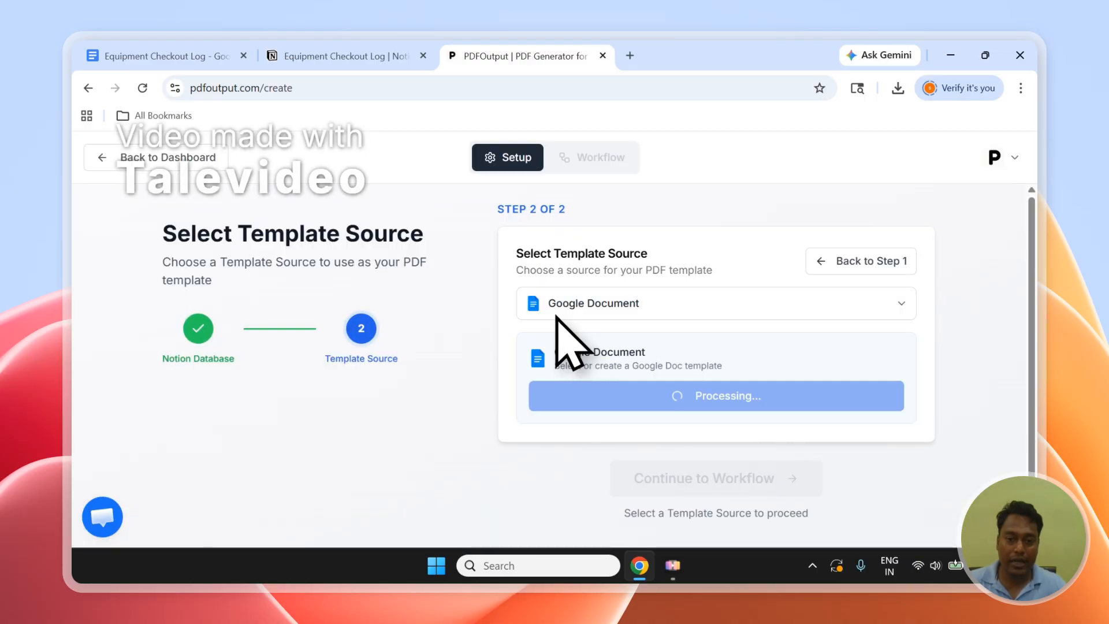
{"action": "left_click", "coordinate": [370, 214]}
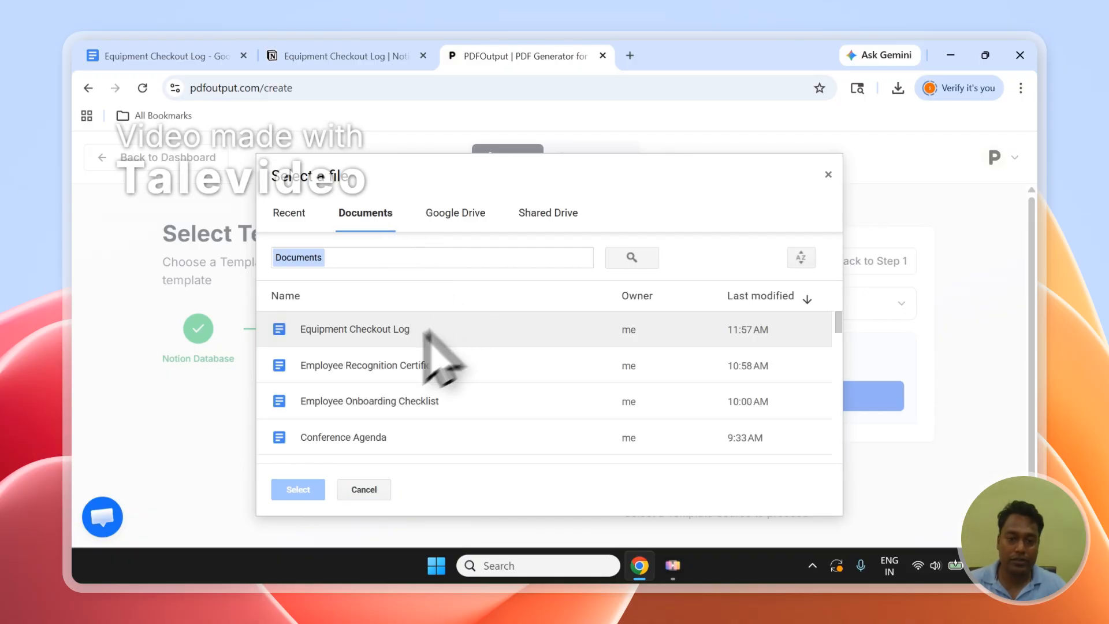
{"action": "left_click", "coordinate": [368, 330]}
{"action": "left_click", "coordinate": [296, 489]}
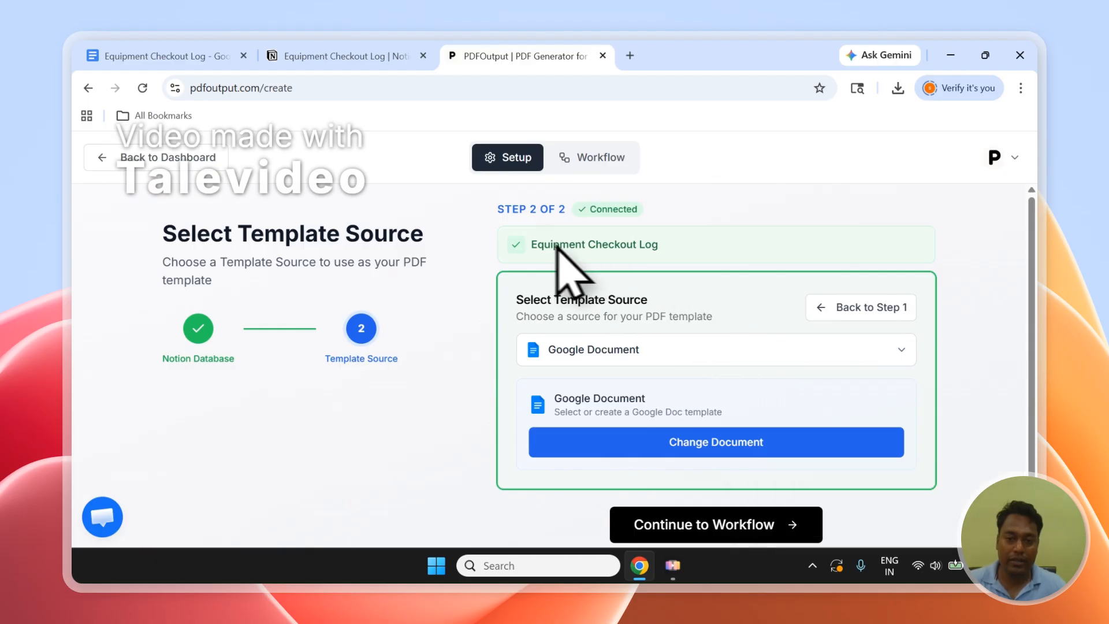
Continue to the workflow with the Equipment Checkout Log database and its Google Document template.
{"action": "left_click_drag", "start_coordinate": [531, 244], "coordinate": [583, 245]}
{"action": "scroll", "coordinate": [1036, 277], "scroll_direction": "down", "scroll_amount": 1}
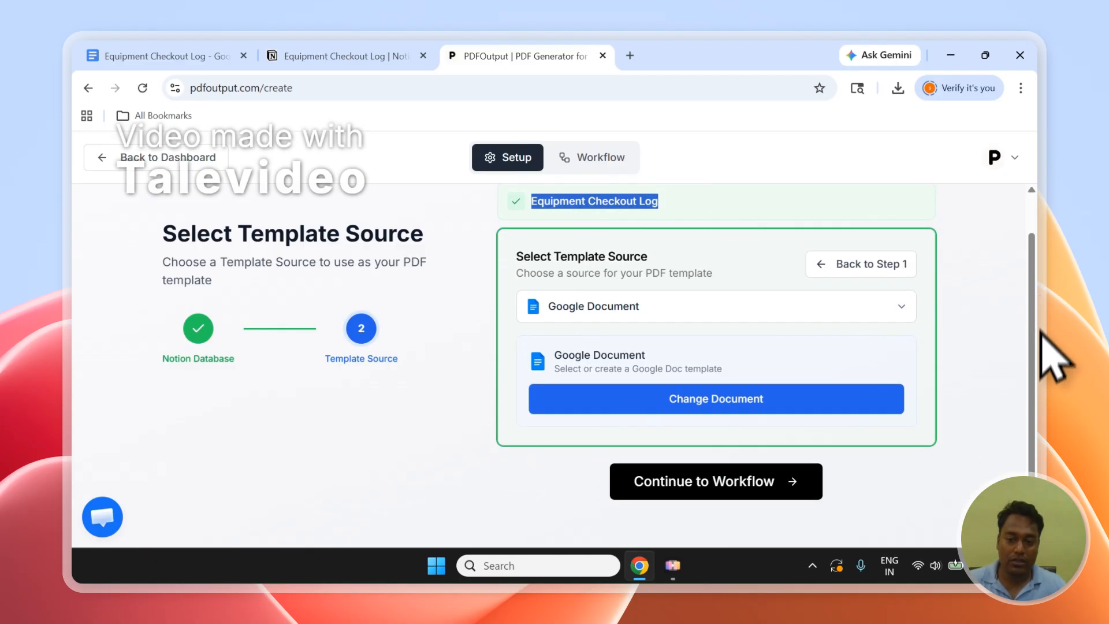
{"action": "left_click", "coordinate": [698, 493]}
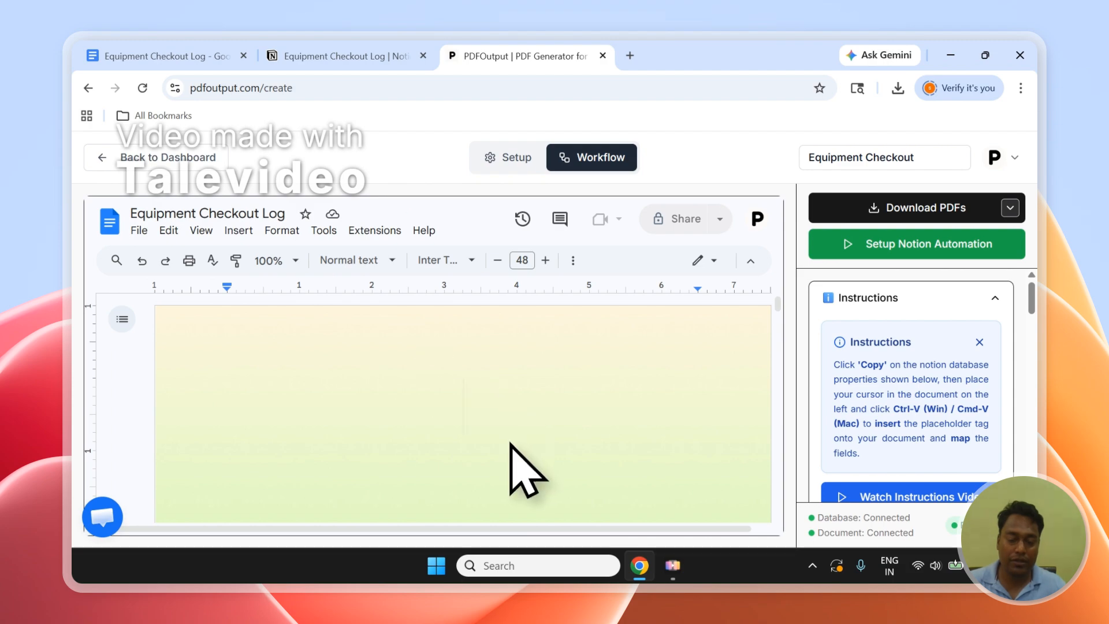
Look through the embedded template, the Equipment Checkout Log properties list and the Additional Settings.
{"action": "scroll", "coordinate": [619, 402], "scroll_direction": "down", "scroll_amount": 6}
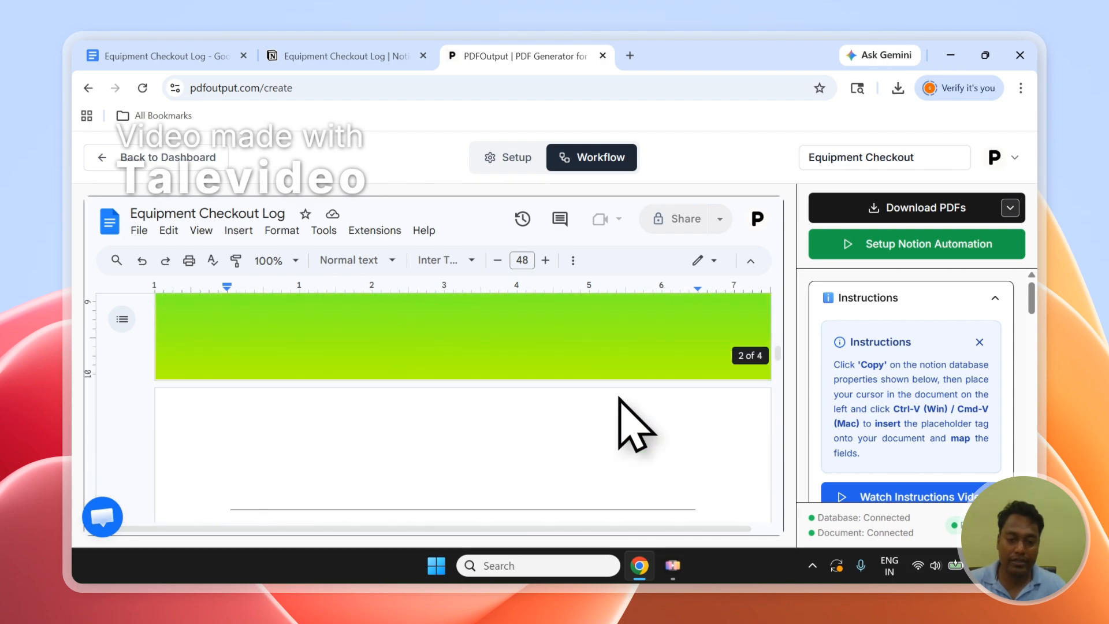
{"action": "scroll", "coordinate": [619, 401], "scroll_direction": "down", "scroll_amount": 10}
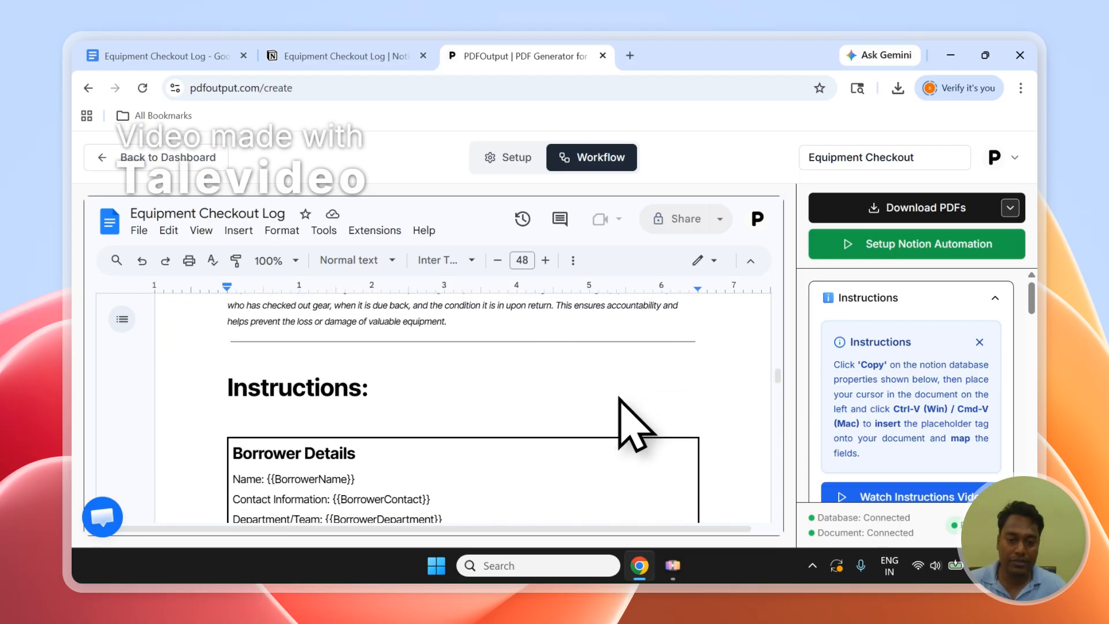
{"action": "scroll", "coordinate": [620, 401], "scroll_direction": "down", "scroll_amount": 4}
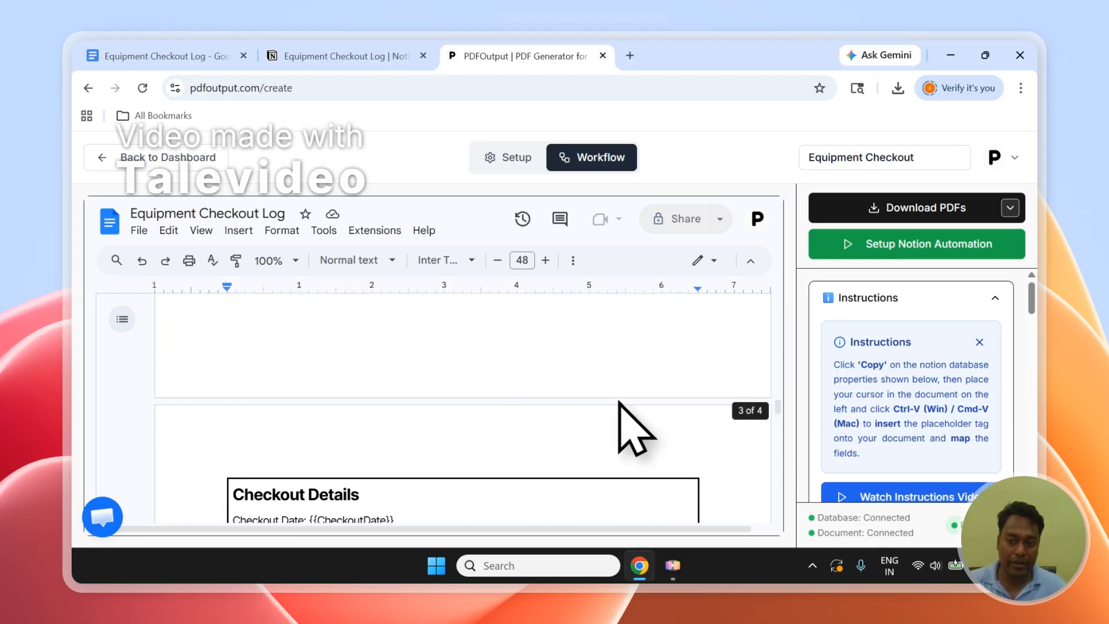
{"action": "left_click_drag", "start_coordinate": [1031, 291], "coordinate": [1032, 334]}
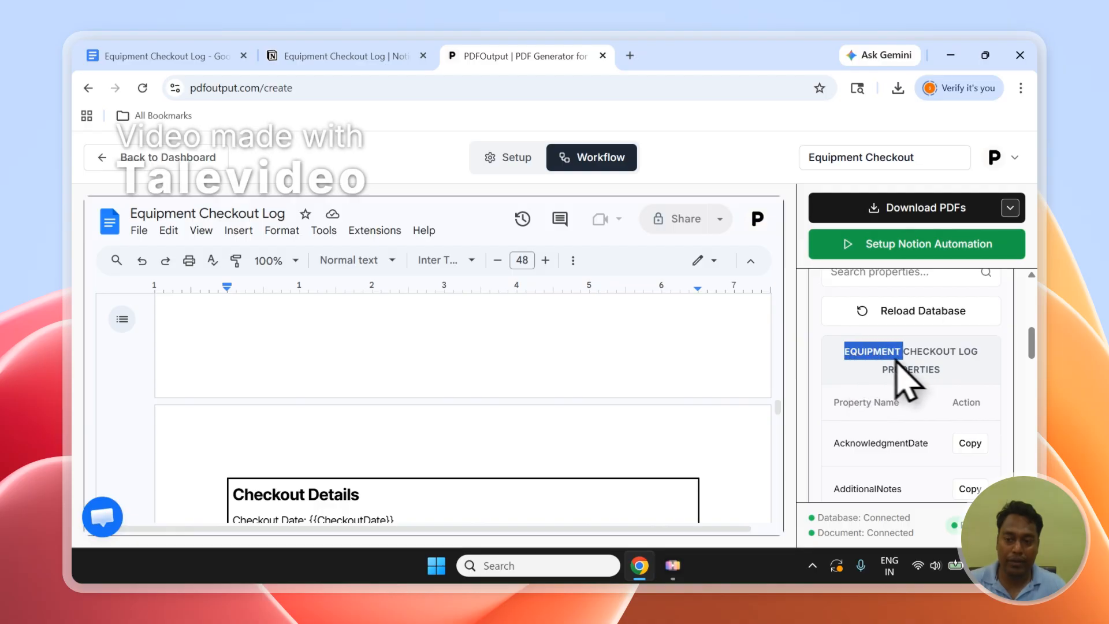
{"action": "left_click_drag", "start_coordinate": [896, 359], "coordinate": [930, 367]}
{"action": "mouse_move", "coordinate": [1030, 364]}
{"action": "left_mouse_down"}
{"action": "mouse_move", "coordinate": [1042, 438]}
{"action": "mouse_move", "coordinate": [1036, 363]}
{"action": "left_mouse_up"}
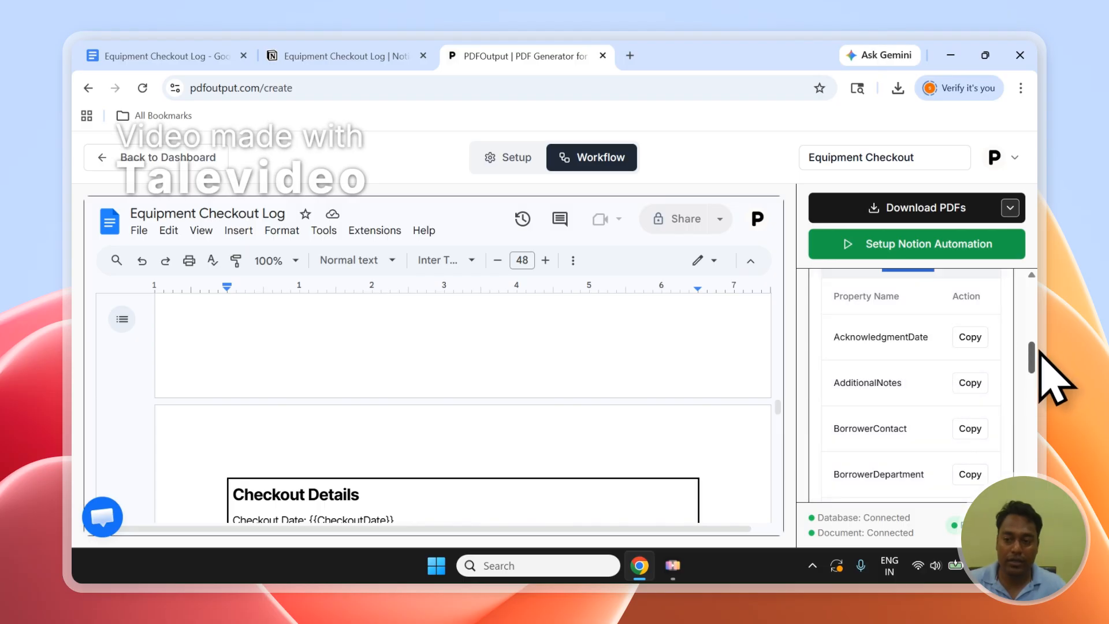
{"action": "left_click_drag", "start_coordinate": [1037, 352], "coordinate": [1039, 468]}
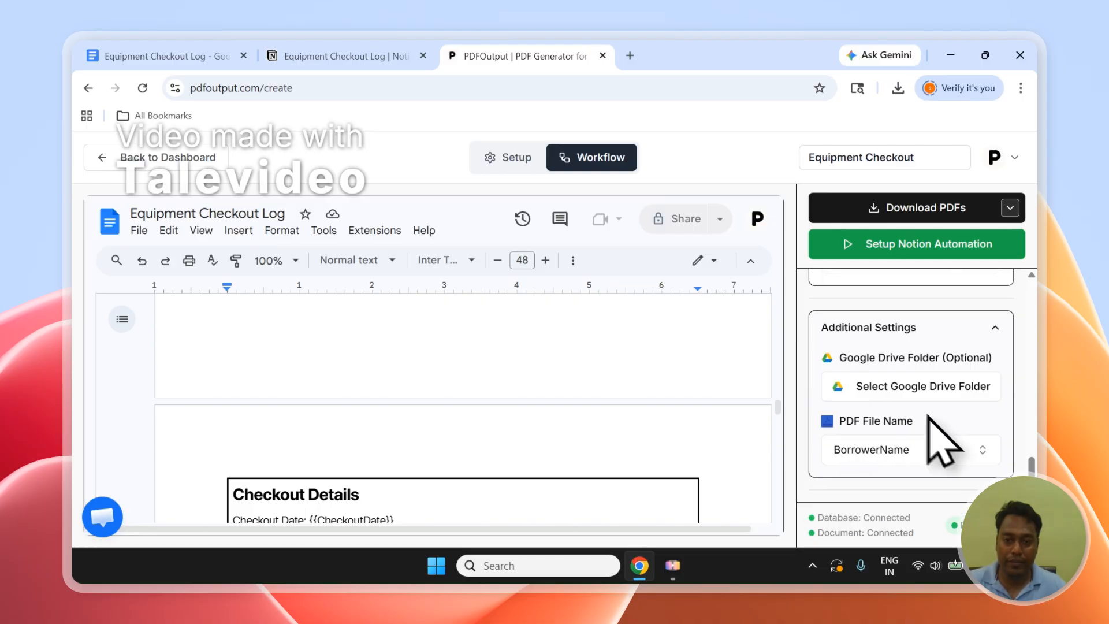
Check the BorrowerName column in the Notion database, and search PDFOutput's PDF file name options for "bo", keeping BorrowerName.
{"action": "left_click", "coordinate": [323, 56]}
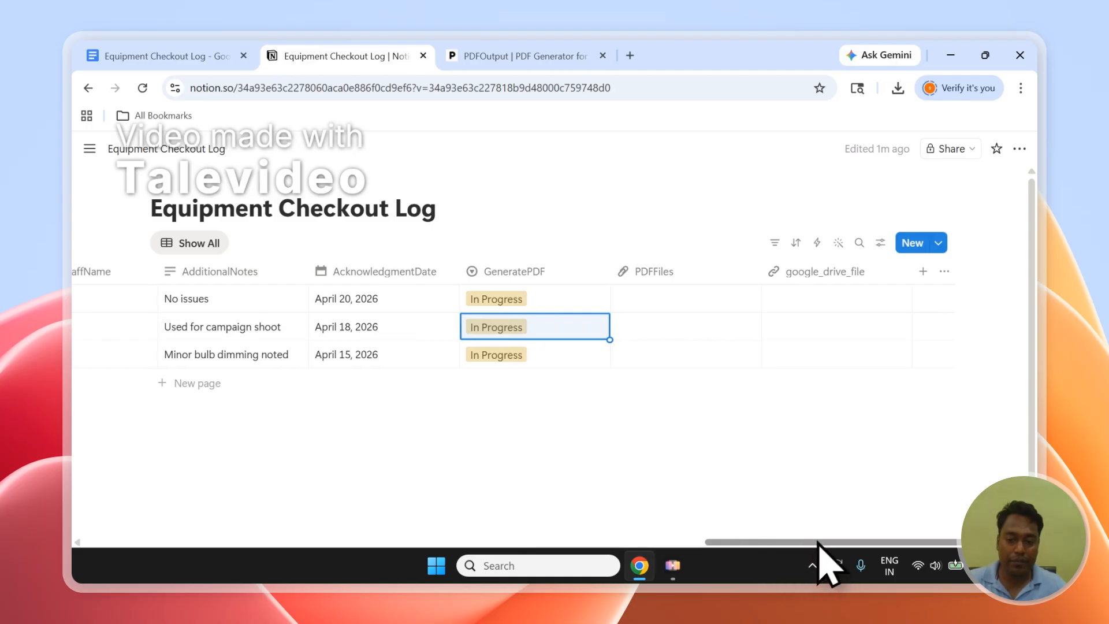
{"action": "left_click_drag", "start_coordinate": [820, 542], "coordinate": [176, 527]}
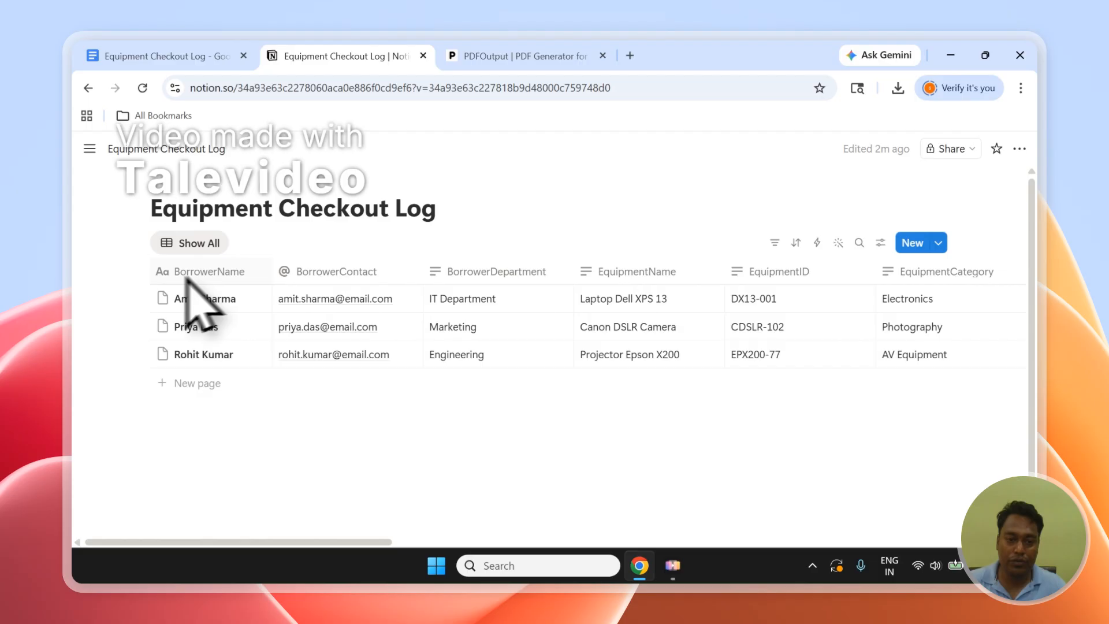
{"action": "left_click", "coordinate": [459, 56]}
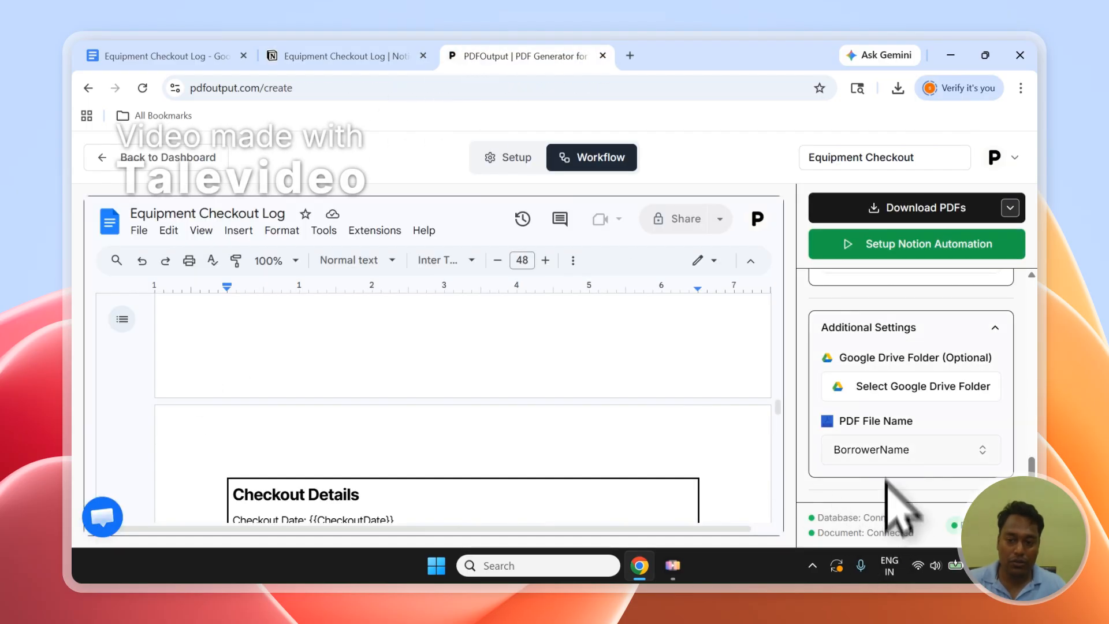
{"action": "left_click", "coordinate": [902, 444]}
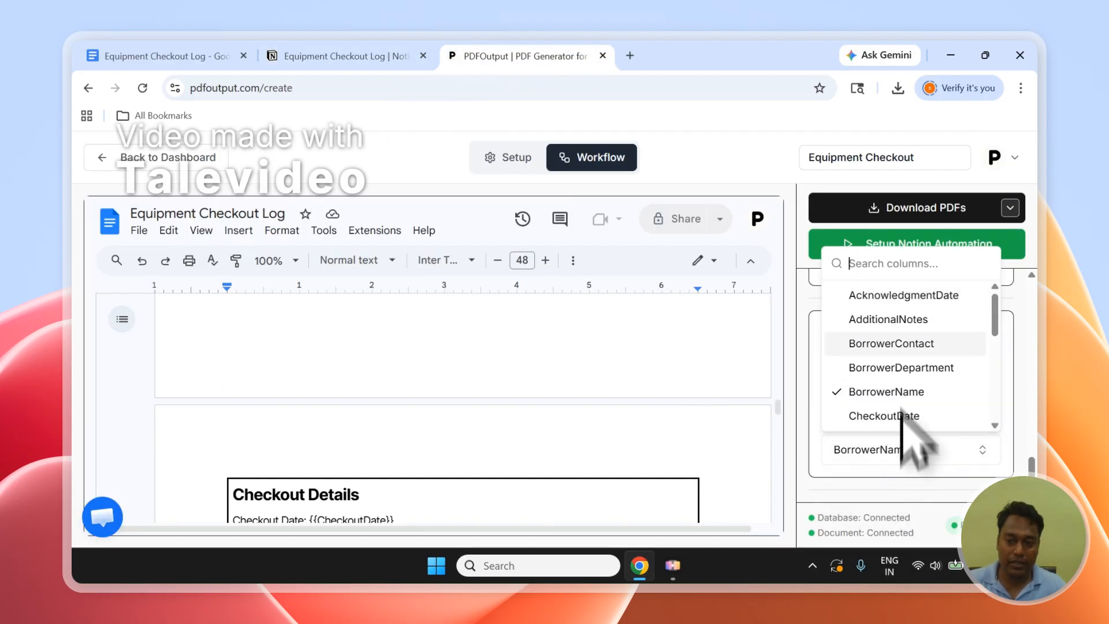
{"action": "type", "text": "bo"}
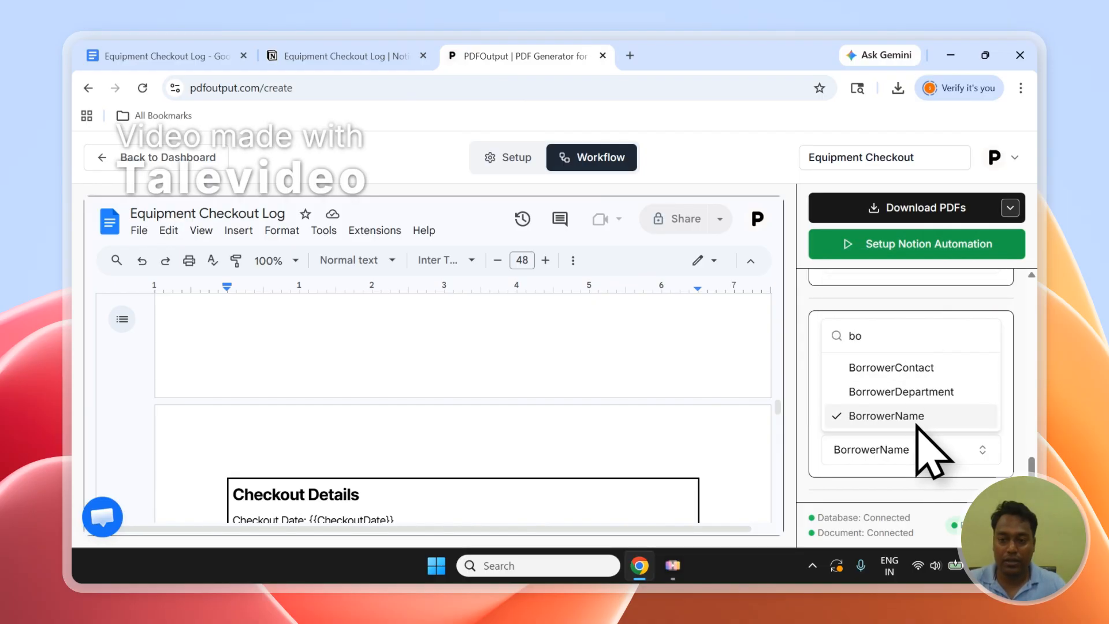
{"action": "left_click", "coordinate": [1017, 363]}
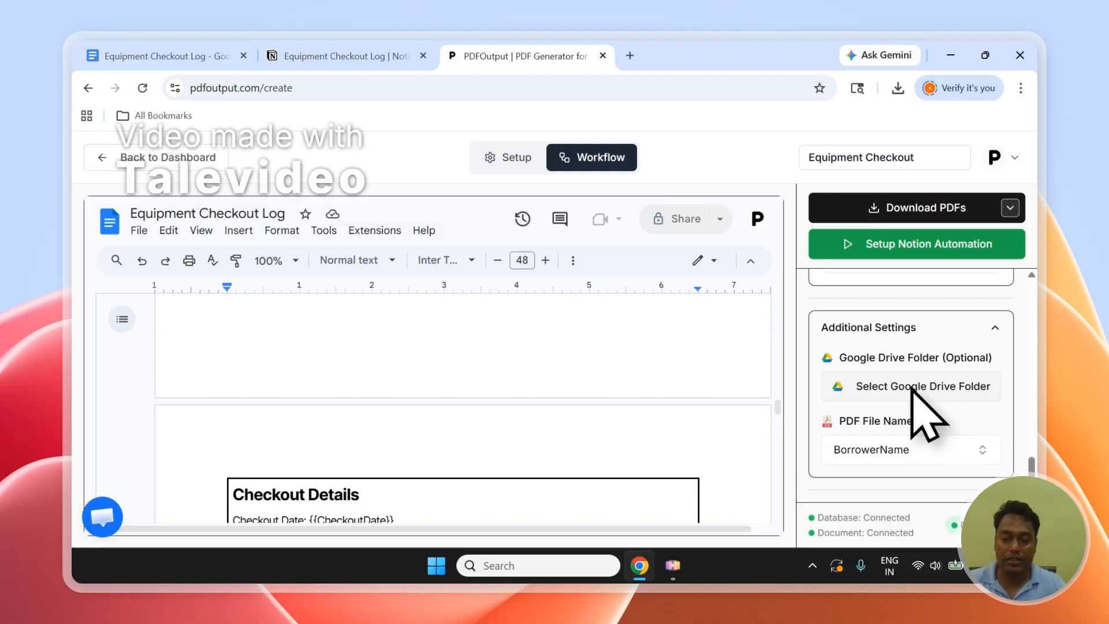
Delete the {{BorrowerName}} placeholder from the Name line of the template's Borrower Details box.
{"action": "mouse_move", "coordinate": [1035, 469]}
{"action": "left_mouse_down"}
{"action": "mouse_move", "coordinate": [1039, 345]}
{"action": "mouse_move", "coordinate": [1040, 462]}
{"action": "left_mouse_up"}
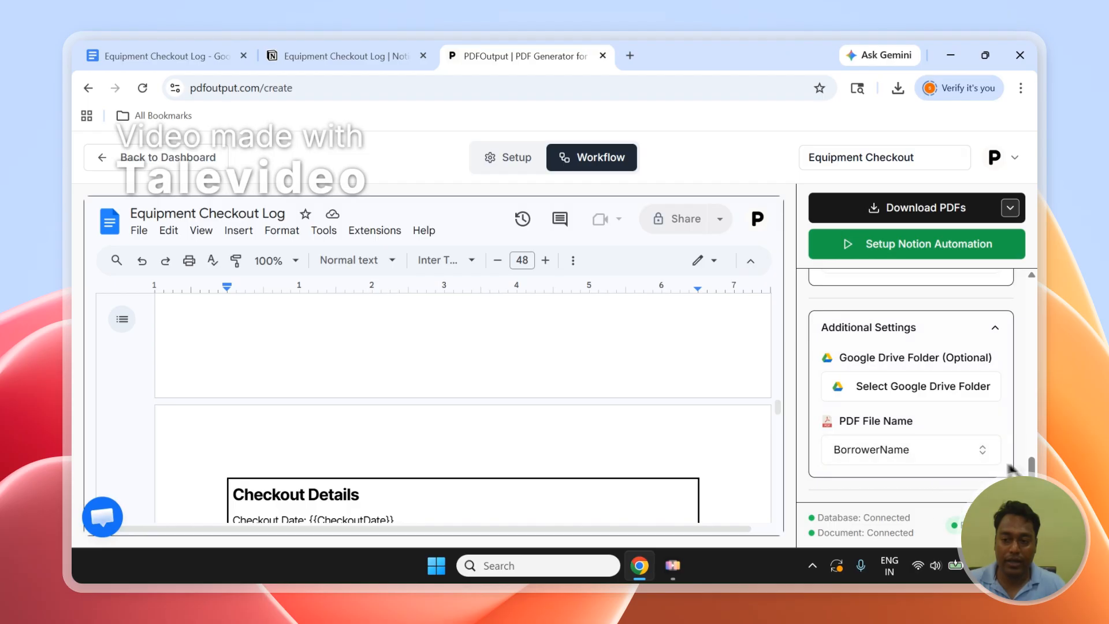
{"action": "left_click_drag", "start_coordinate": [1035, 467], "coordinate": [1039, 340]}
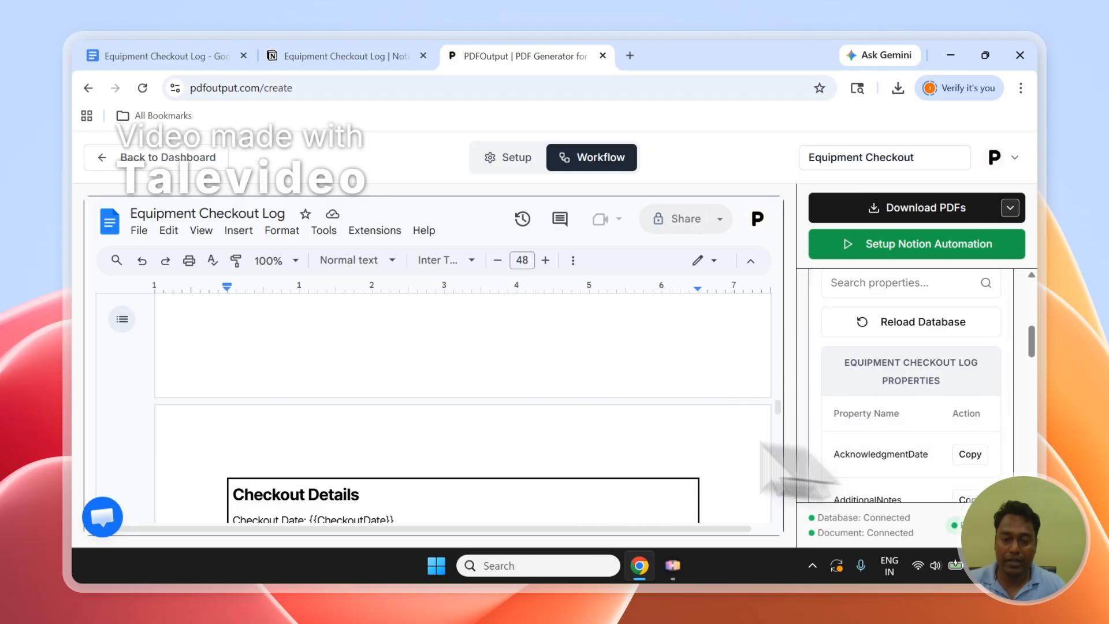
{"action": "scroll", "coordinate": [519, 410], "scroll_direction": "down", "scroll_amount": 1}
{"action": "scroll", "coordinate": [520, 410], "scroll_direction": "down", "scroll_amount": 3}
{"action": "scroll", "coordinate": [385, 407], "scroll_direction": "up", "scroll_amount": 1}
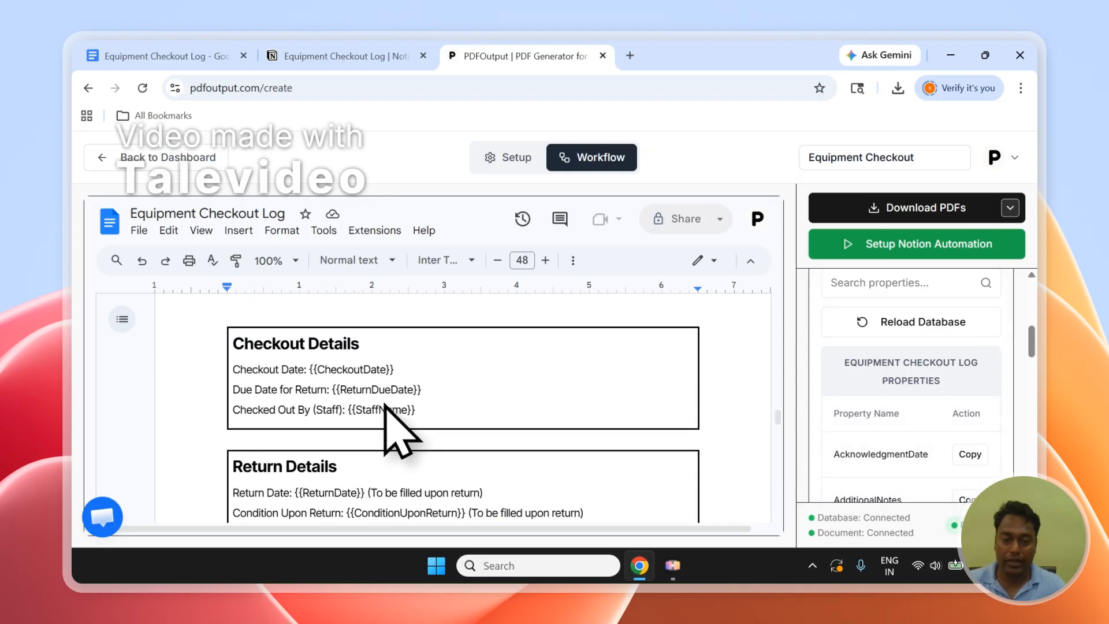
{"action": "scroll", "coordinate": [385, 406], "scroll_direction": "up", "scroll_amount": 5}
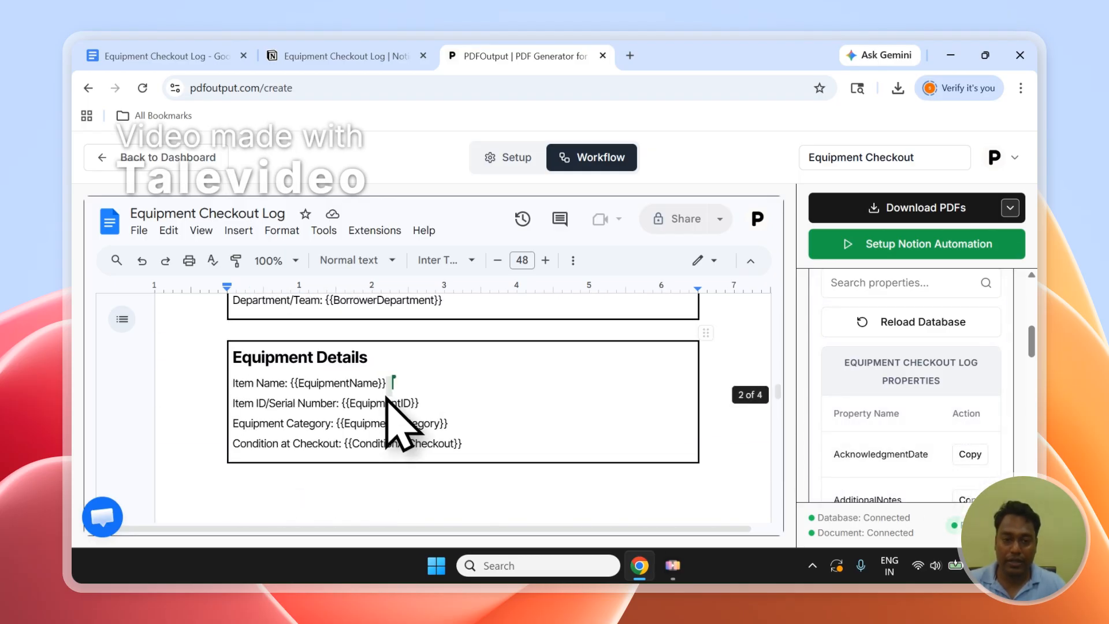
{"action": "scroll", "coordinate": [393, 396], "scroll_direction": "up", "scroll_amount": 3}
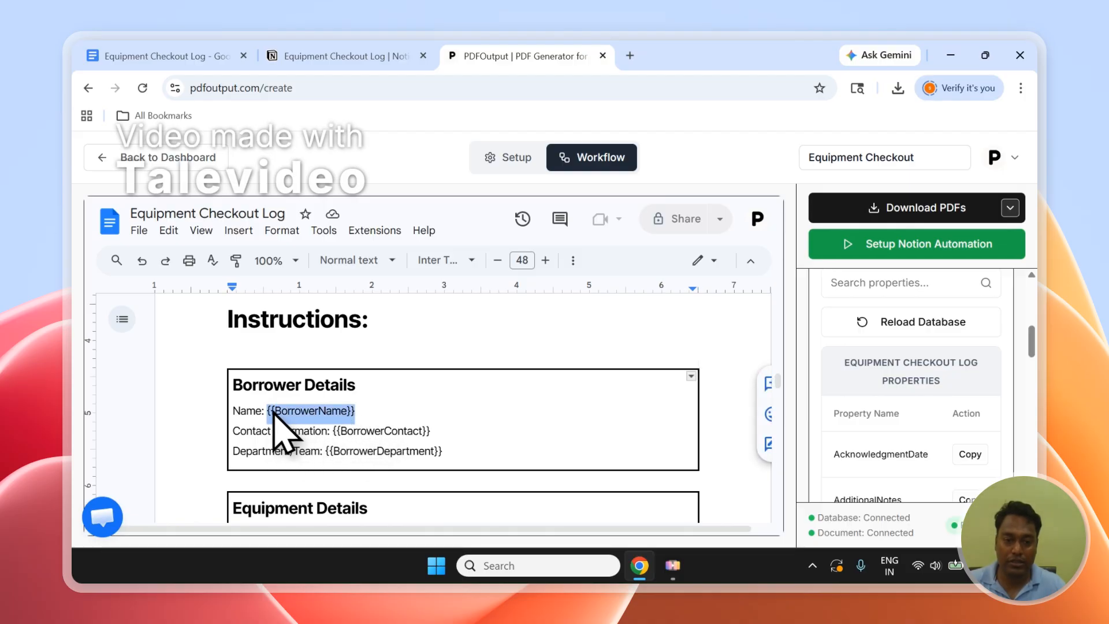
{"action": "key", "text": "BackSpace"}
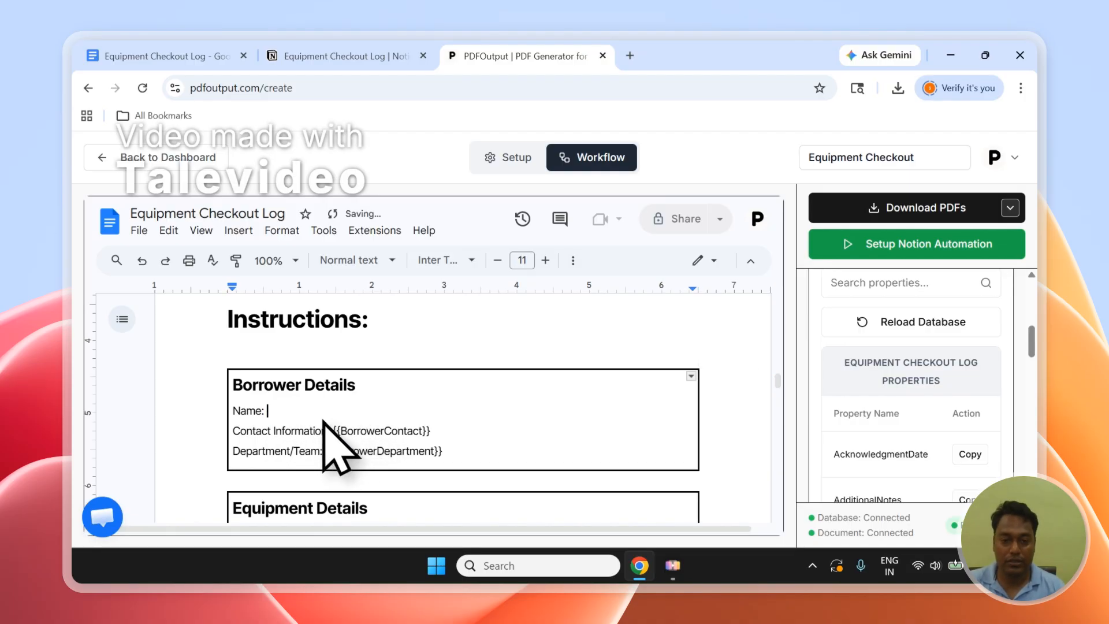
Search the database properties for "borrower", copy the BorrowerName tag and paste {{BorrowerName}} into the Name line of Borrower Details.
{"action": "left_click", "coordinate": [890, 289]}
{"action": "type", "text": "borrower"}
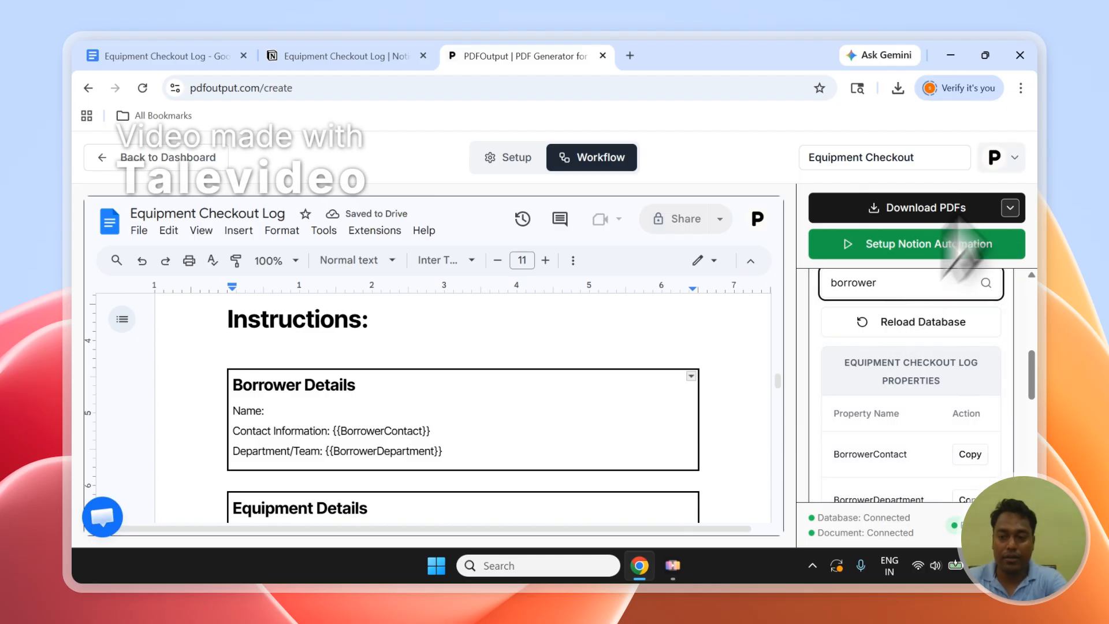
{"action": "left_click_drag", "start_coordinate": [1037, 368], "coordinate": [1040, 396]}
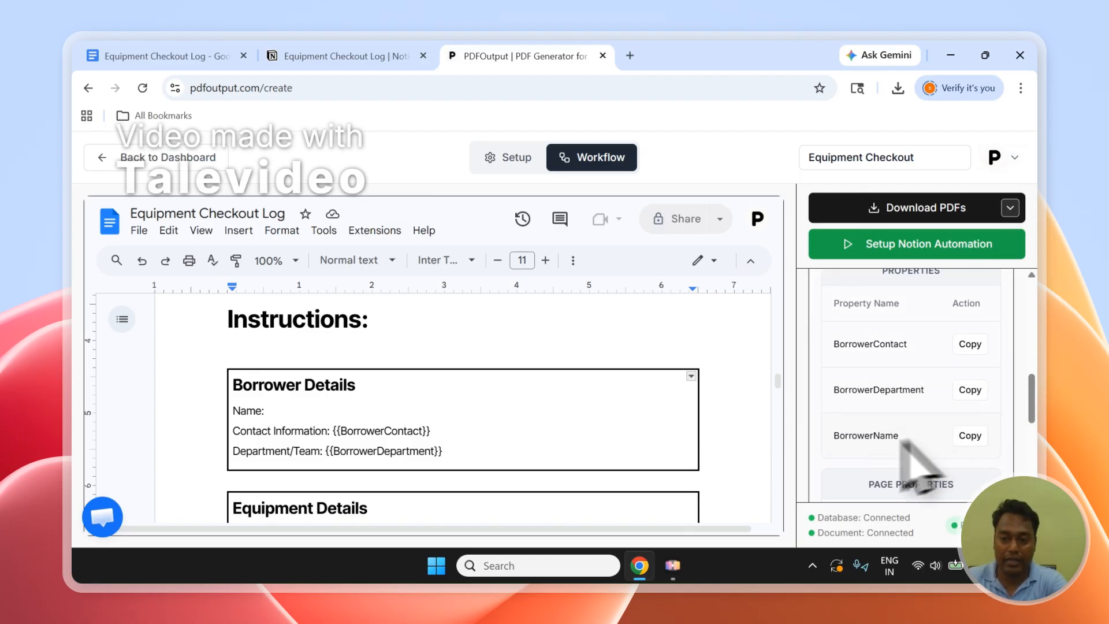
{"action": "left_click", "coordinate": [974, 439]}
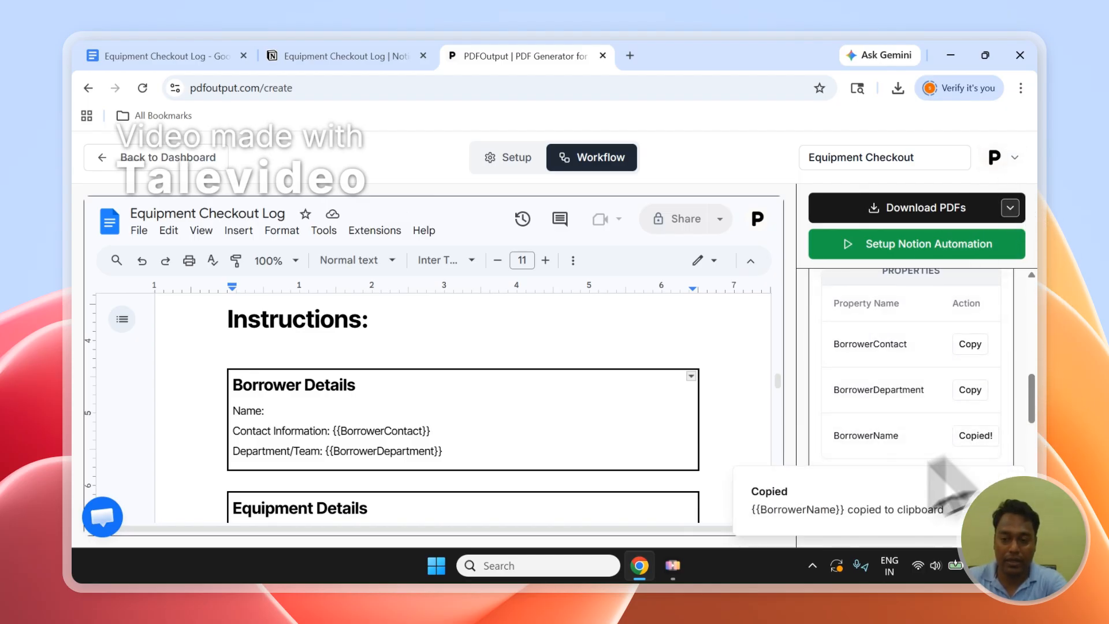
{"action": "left_click", "coordinate": [302, 411]}
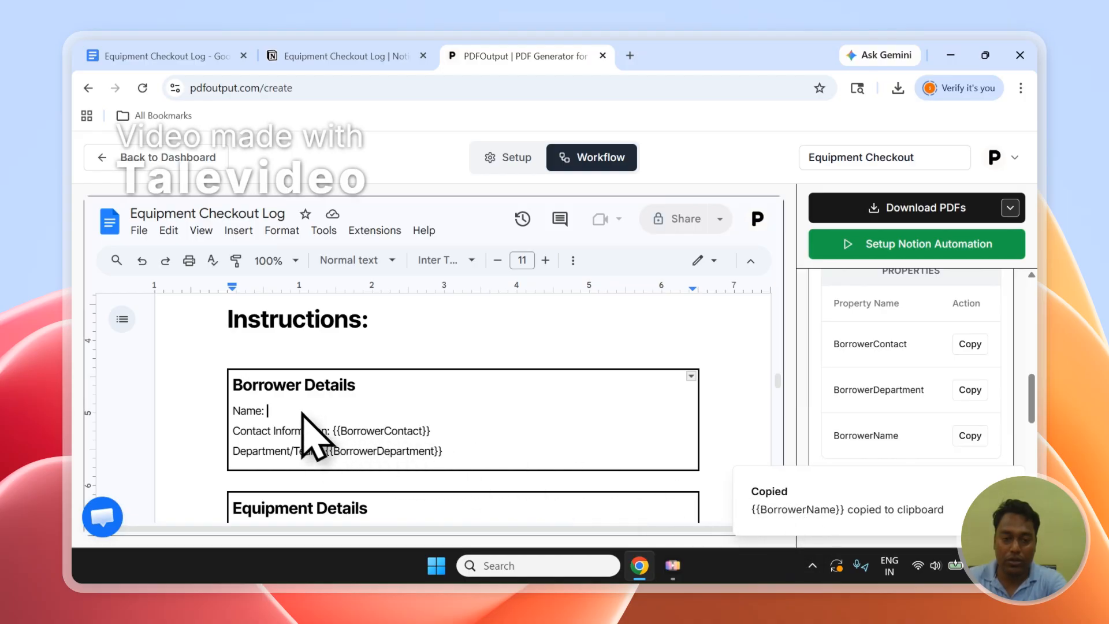
{"action": "left_click_drag", "start_coordinate": [1032, 399], "coordinate": [1033, 320]}
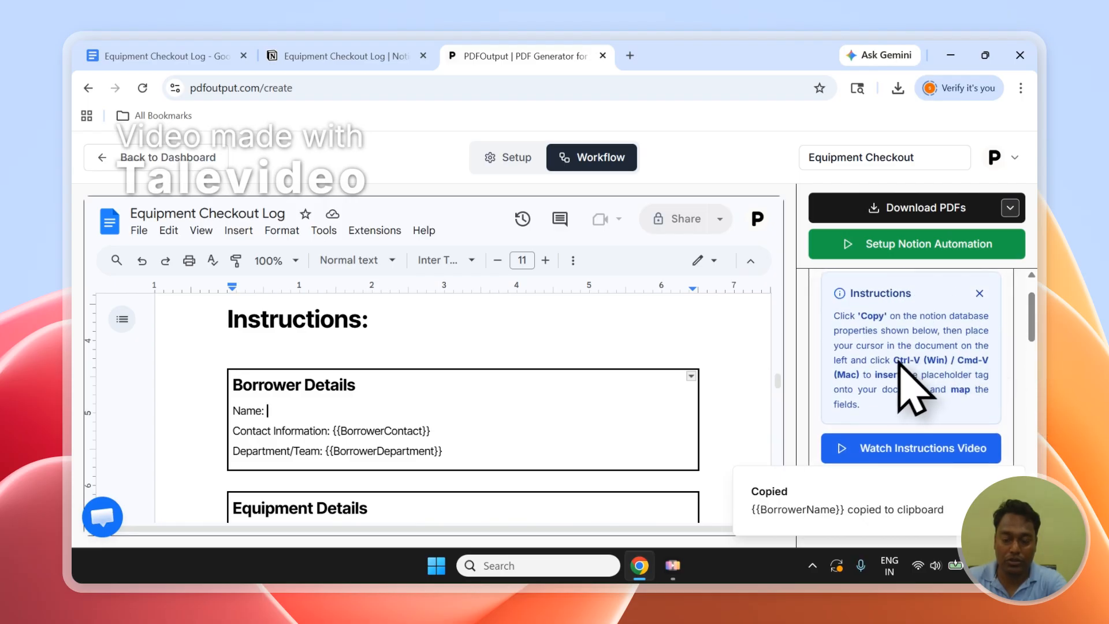
{"action": "left_click_drag", "start_coordinate": [896, 361], "coordinate": [885, 370]}
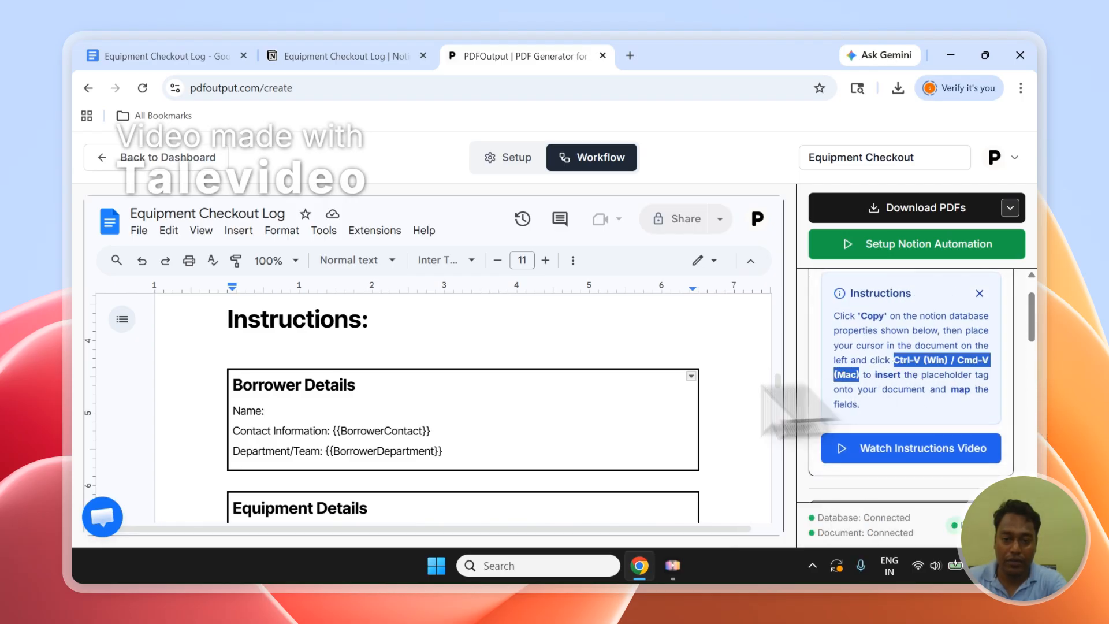
{"action": "left_click", "coordinate": [295, 414]}
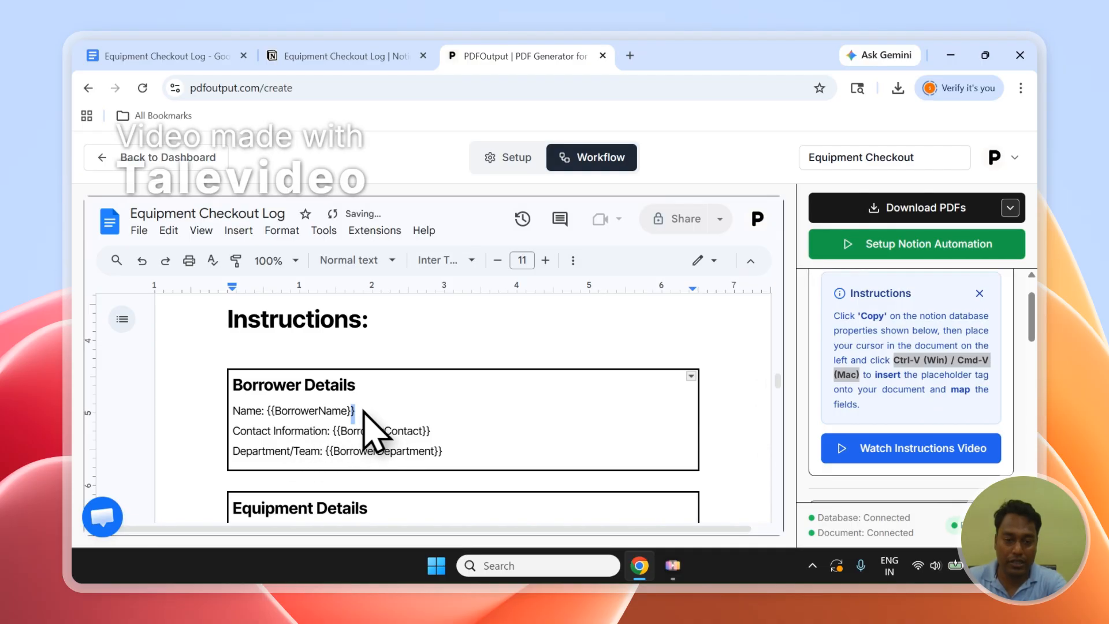
Compare the BorrowerName placeholder with its Notion column, and review the other Borrower Details and Equipment Details placeholders in the template.
{"action": "left_click_drag", "start_coordinate": [363, 410], "coordinate": [295, 411]}
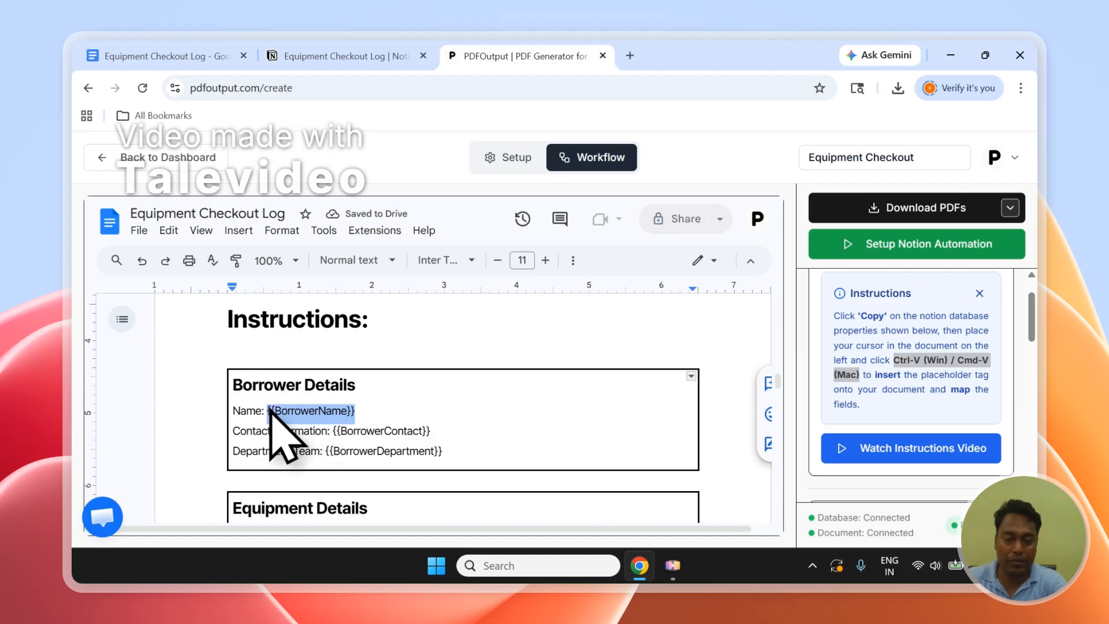
{"action": "left_click", "coordinate": [311, 413]}
{"action": "left_click_drag", "start_coordinate": [348, 410], "coordinate": [294, 414]}
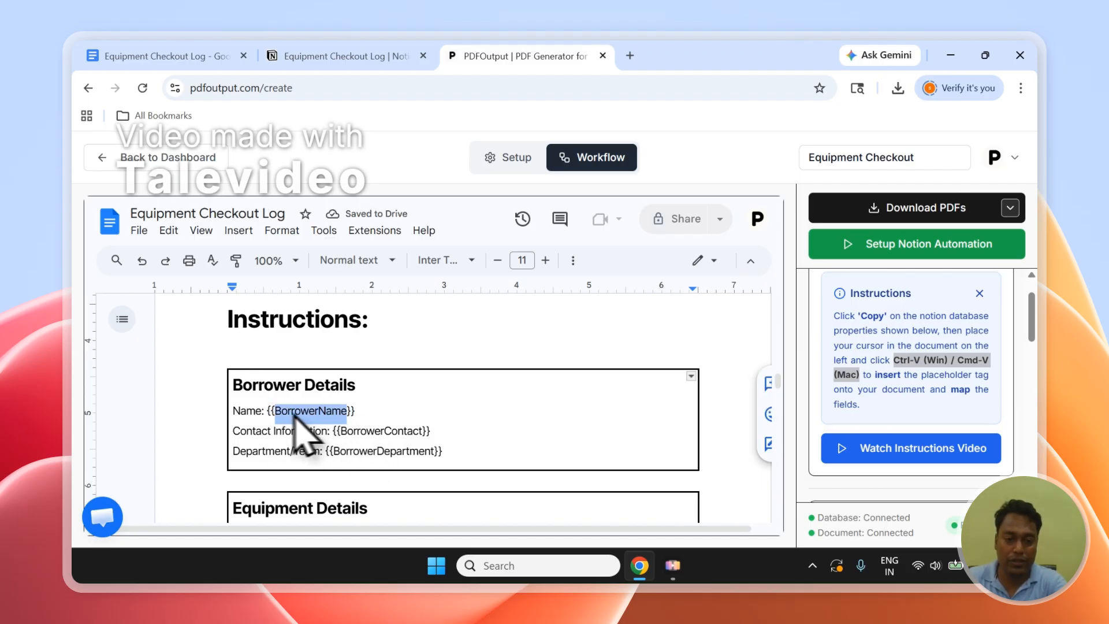
{"action": "left_click", "coordinate": [347, 56]}
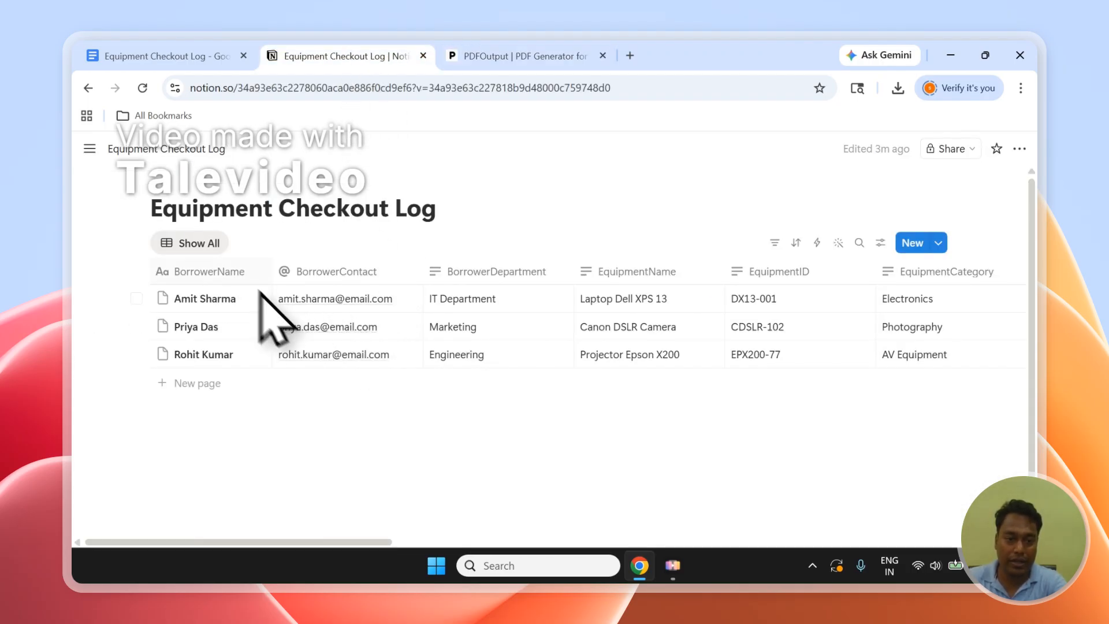
{"action": "left_click", "coordinate": [523, 56]}
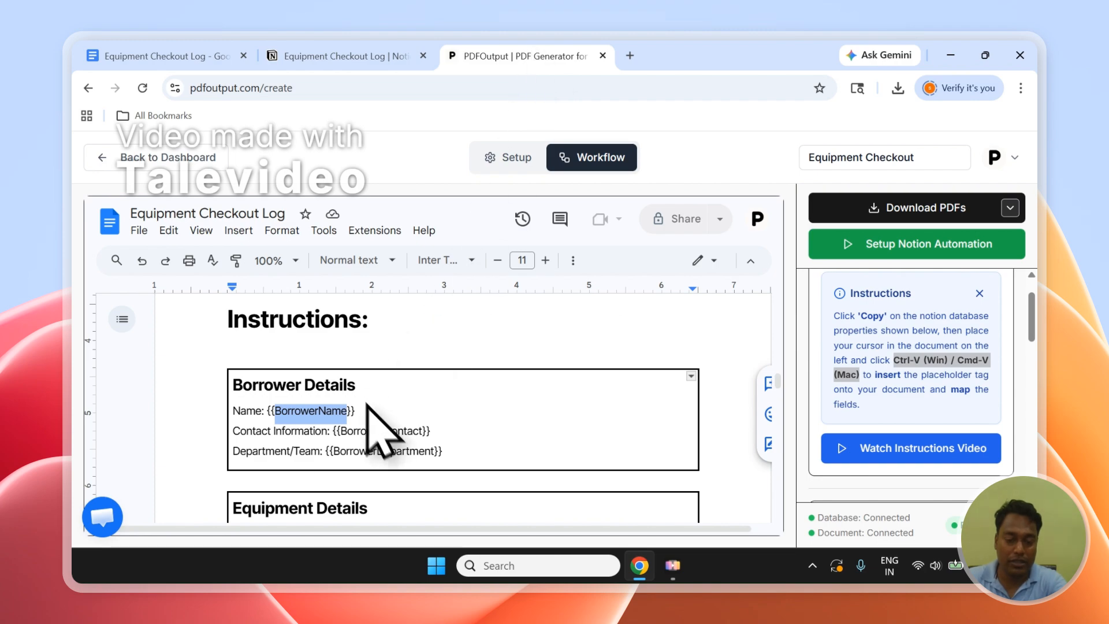
{"action": "left_click", "coordinate": [341, 429]}
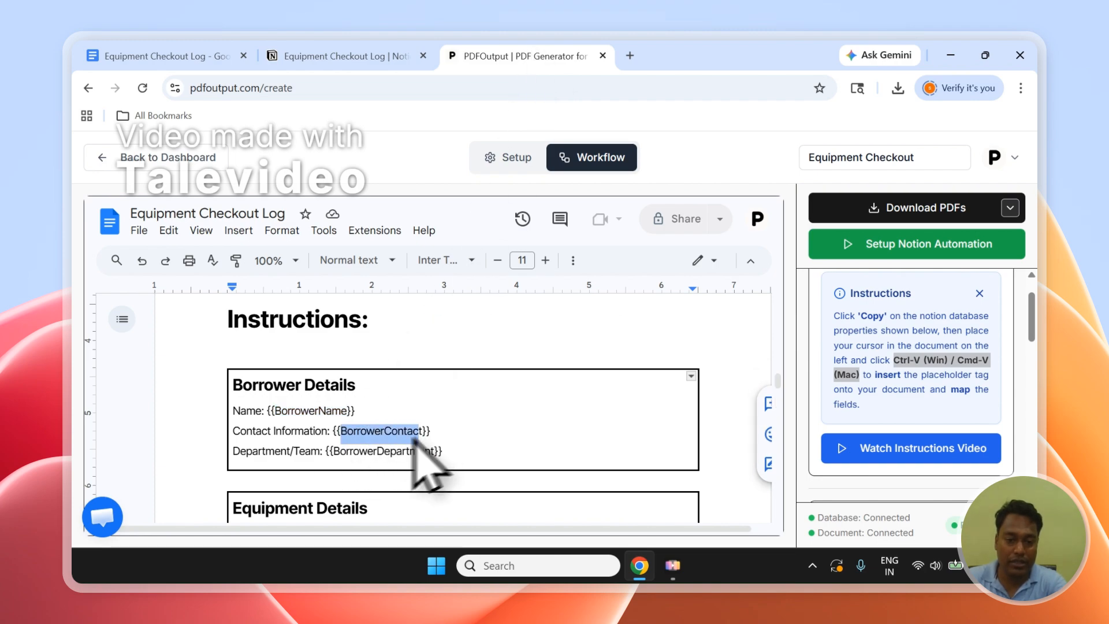
{"action": "left_click_drag", "start_coordinate": [329, 451], "coordinate": [414, 452]}
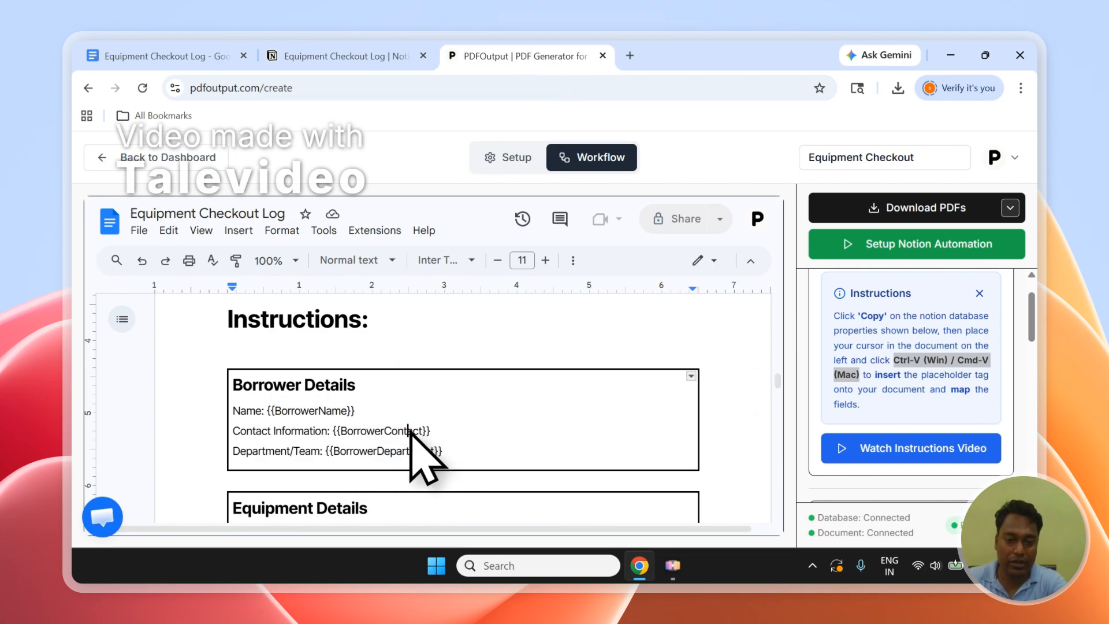
{"action": "scroll", "coordinate": [421, 456], "scroll_direction": "down", "scroll_amount": 4}
{"action": "scroll", "coordinate": [410, 419], "scroll_direction": "down", "scroll_amount": 2}
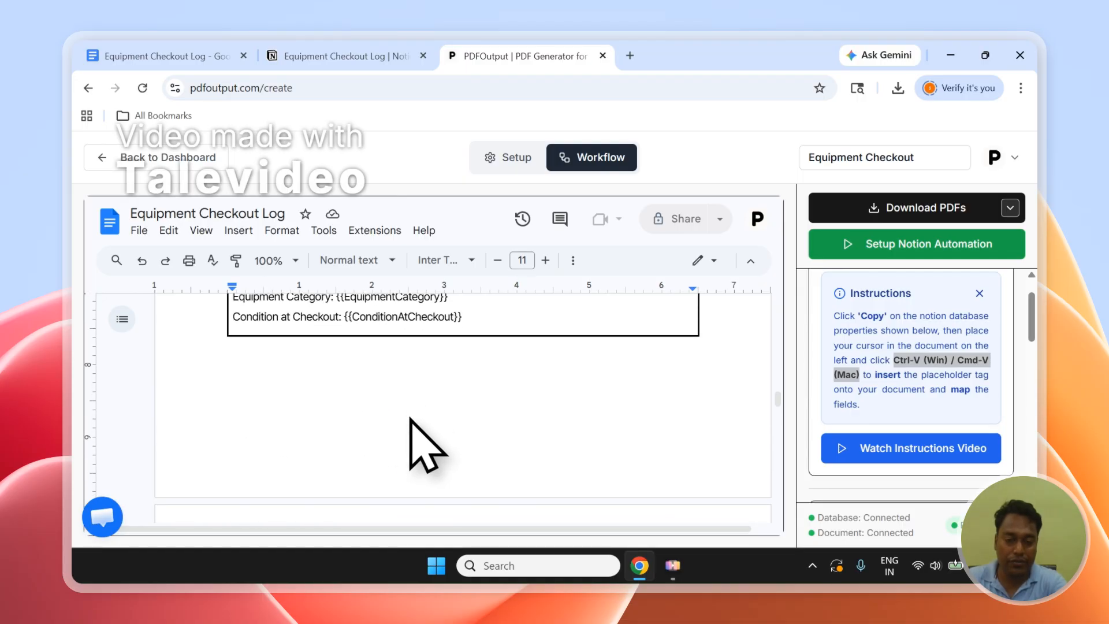
{"action": "scroll", "coordinate": [410, 419], "scroll_direction": "up", "scroll_amount": 3}
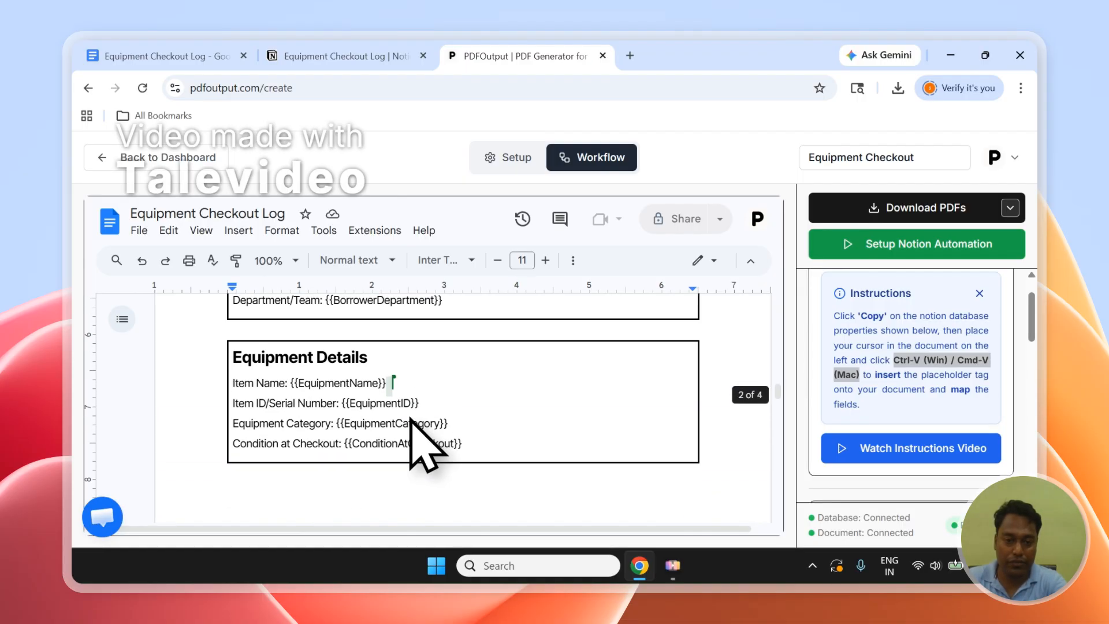
Copy the BorrowerContact tag from the database properties and paste {{BorrowerContact}} over the Contact Information placeholder in Borrower Details.
{"action": "scroll", "coordinate": [1034, 347], "scroll_direction": "down", "scroll_amount": 5}
{"action": "left_click", "coordinate": [973, 446]}
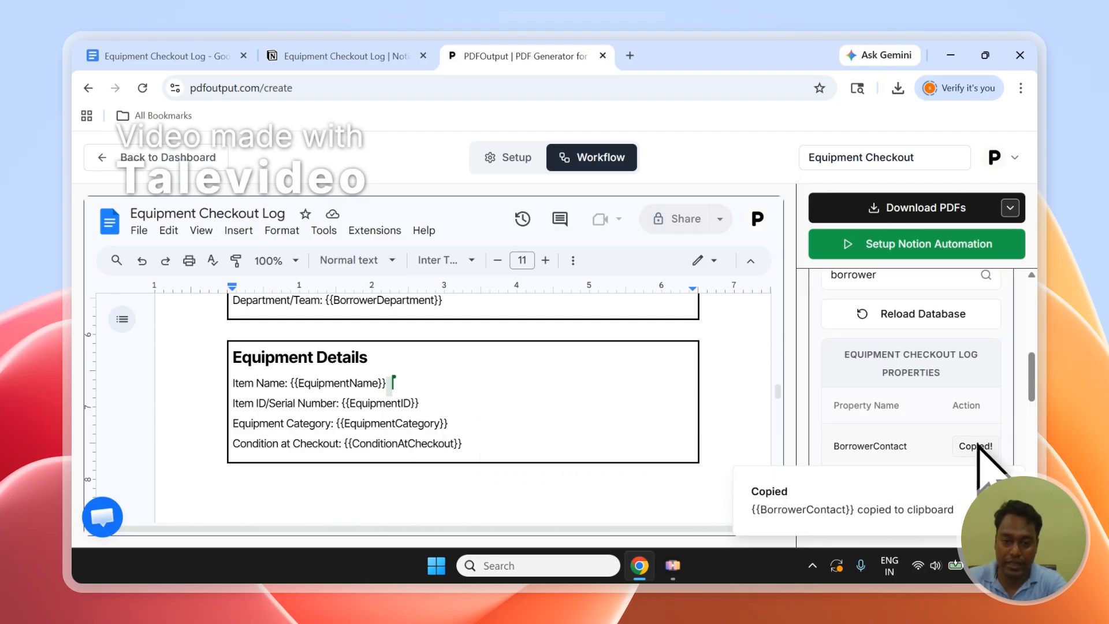
{"action": "scroll", "coordinate": [409, 334], "scroll_direction": "up", "scroll_amount": 10}
{"action": "scroll", "coordinate": [391, 396], "scroll_direction": "down", "scroll_amount": 6}
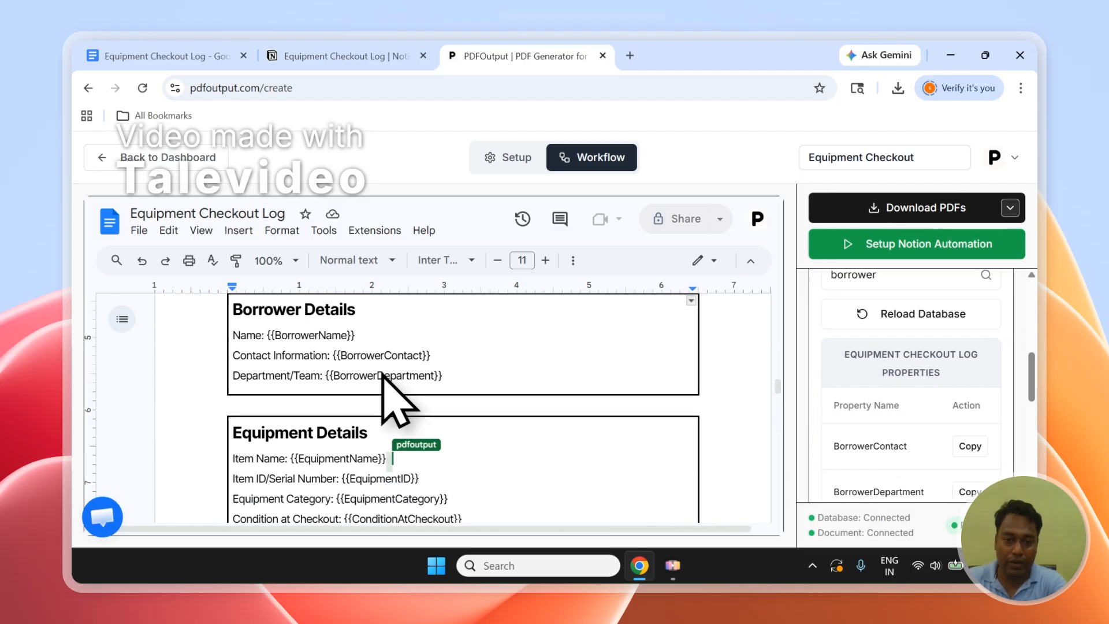
{"action": "left_click_drag", "start_coordinate": [407, 355], "coordinate": [345, 360]}
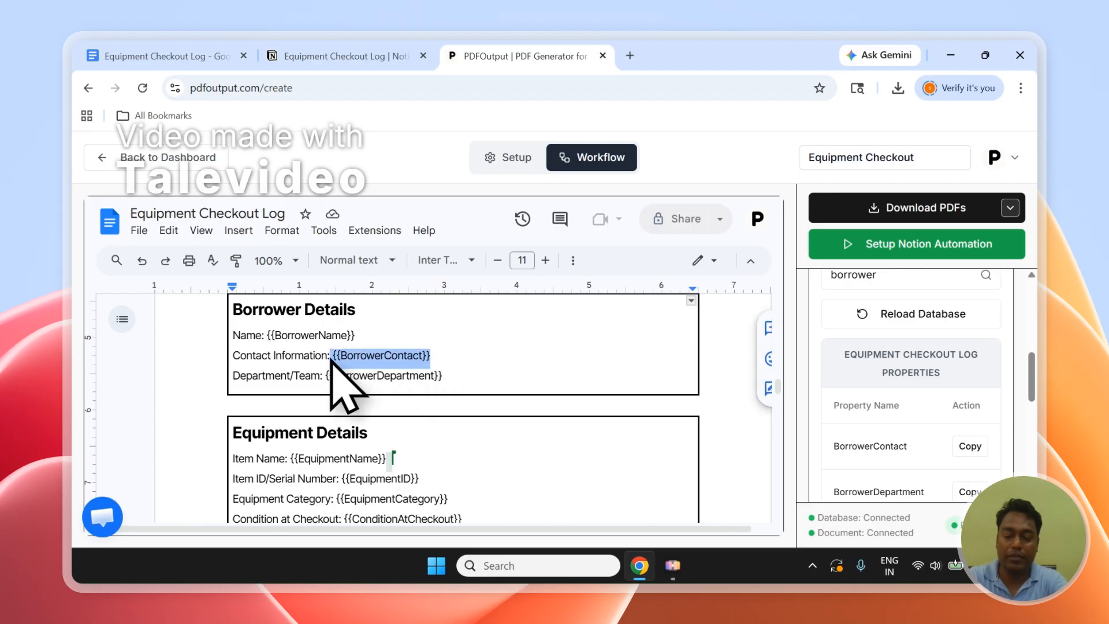
{"action": "key", "text": "ctrl+v"}
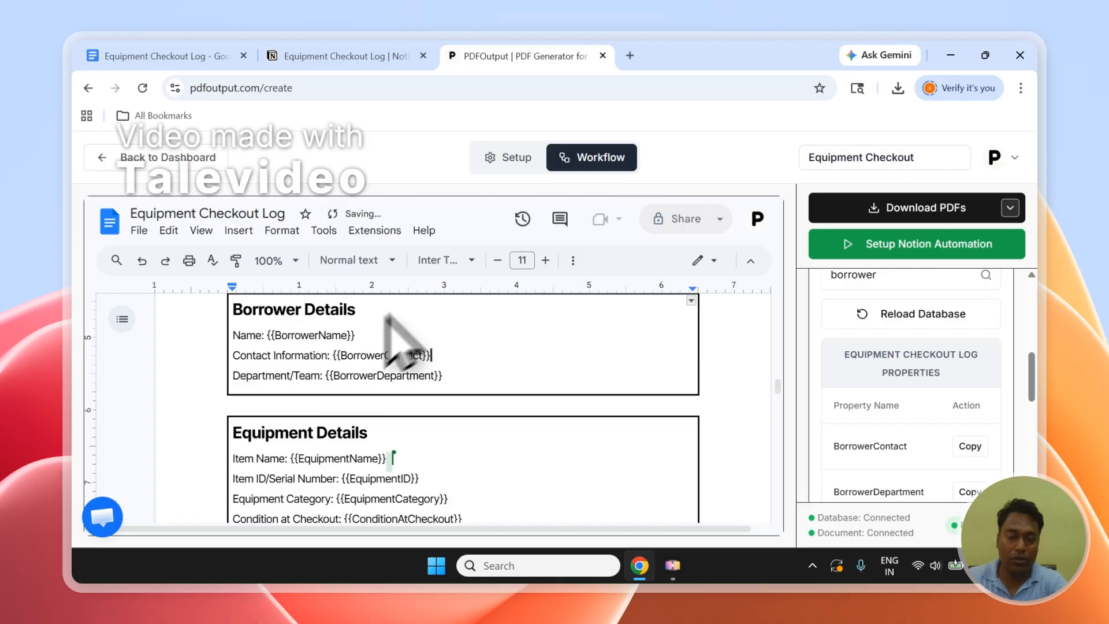
Review the remaining mapping properties and the template's Equipment Details placeholders, Terms and Conditions box and cover page.
{"action": "scroll", "coordinate": [936, 427], "scroll_direction": "up", "scroll_amount": 3}
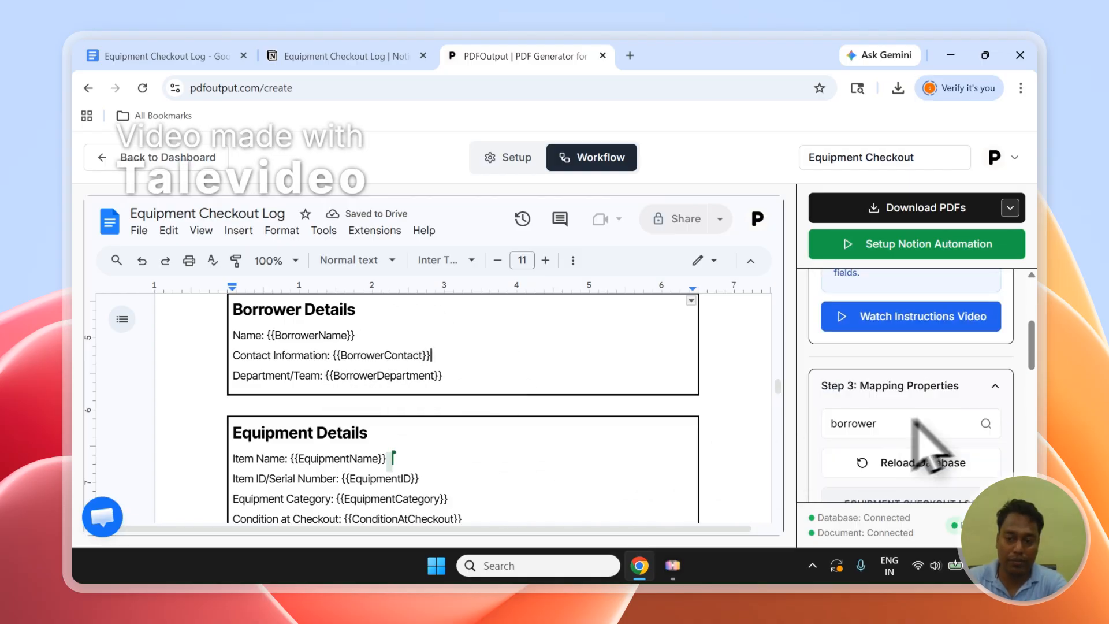
{"action": "scroll", "coordinate": [941, 433], "scroll_direction": "down", "scroll_amount": 8}
{"action": "scroll", "coordinate": [340, 417], "scroll_direction": "down", "scroll_amount": 10}
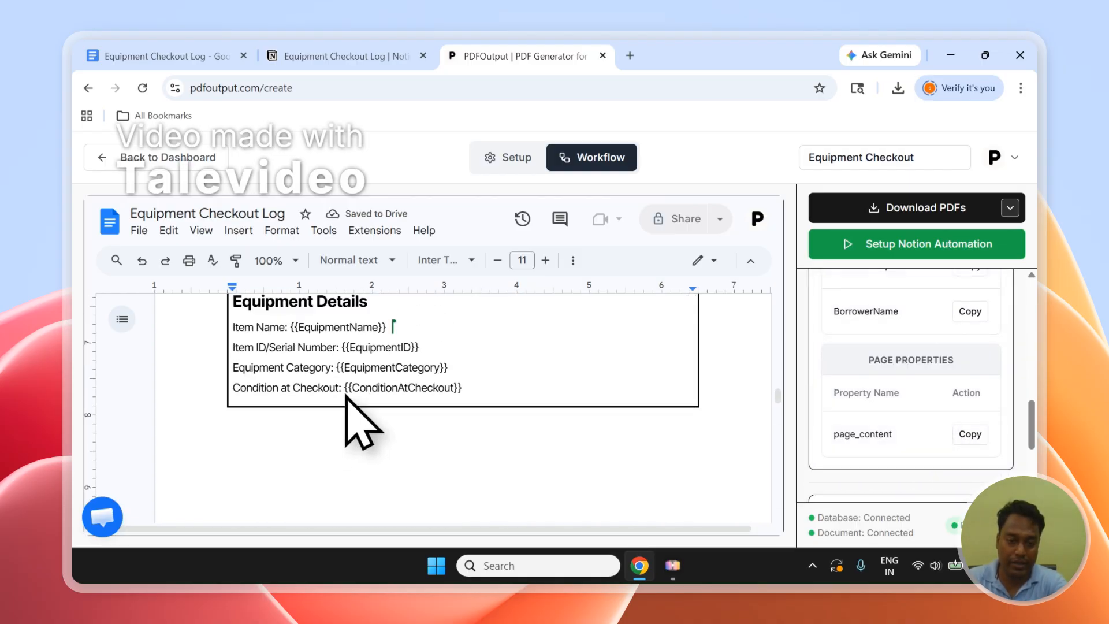
{"action": "scroll", "coordinate": [355, 410], "scroll_direction": "down", "scroll_amount": 4}
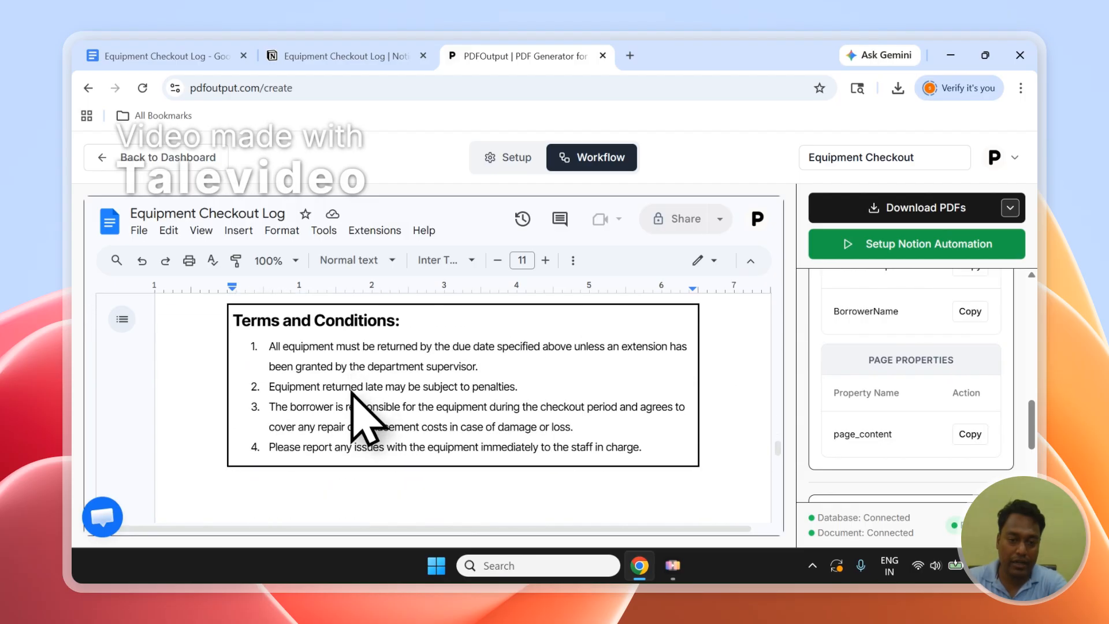
{"action": "scroll", "coordinate": [355, 404], "scroll_direction": "up", "scroll_amount": 10}
{"action": "scroll", "coordinate": [349, 415], "scroll_direction": "up", "scroll_amount": 15}
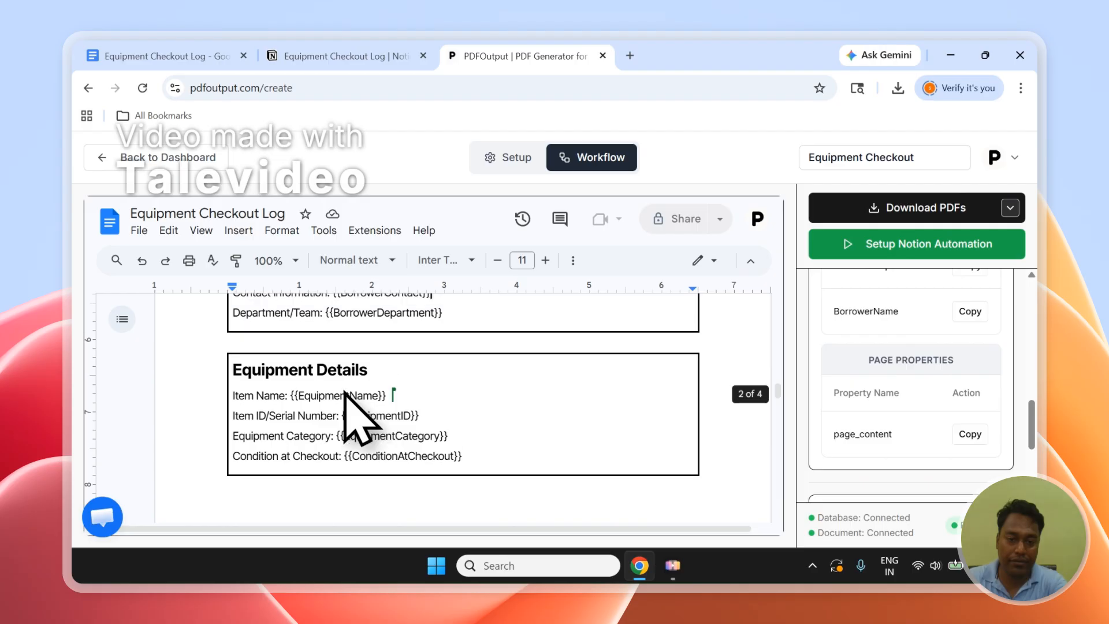
{"action": "scroll", "coordinate": [361, 410], "scroll_direction": "up", "scroll_amount": 5}
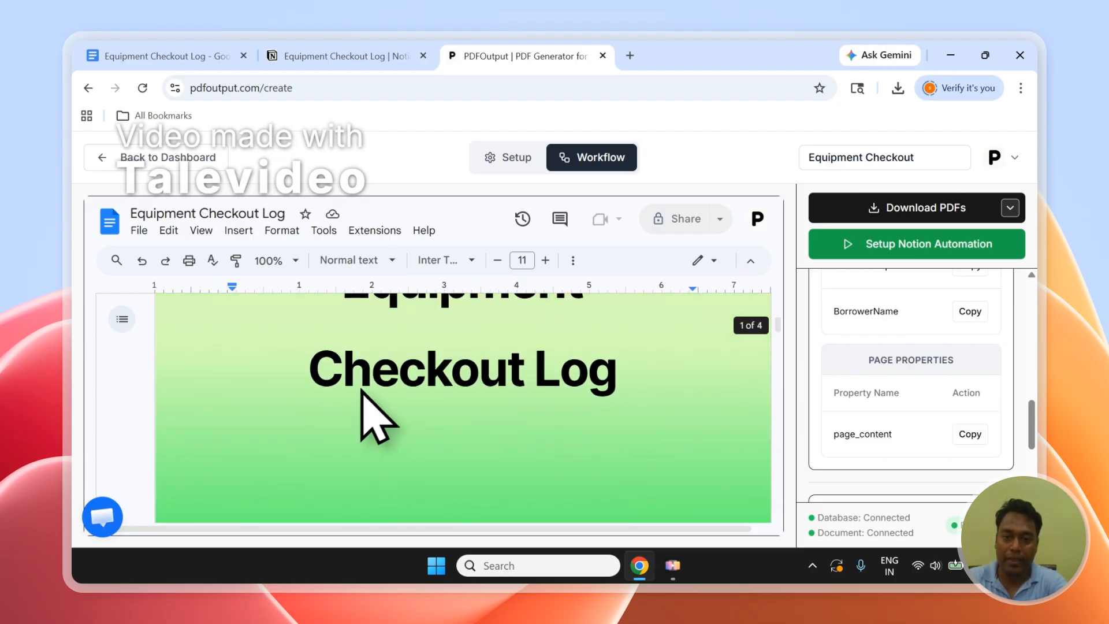
Examine PDFOutput's options for downloading 3 PDFs or all PDFs, and compare them with the rows of the Notion database.
{"action": "left_click_drag", "start_coordinate": [1031, 427], "coordinate": [1030, 300]}
{"action": "left_click", "coordinate": [934, 213]}
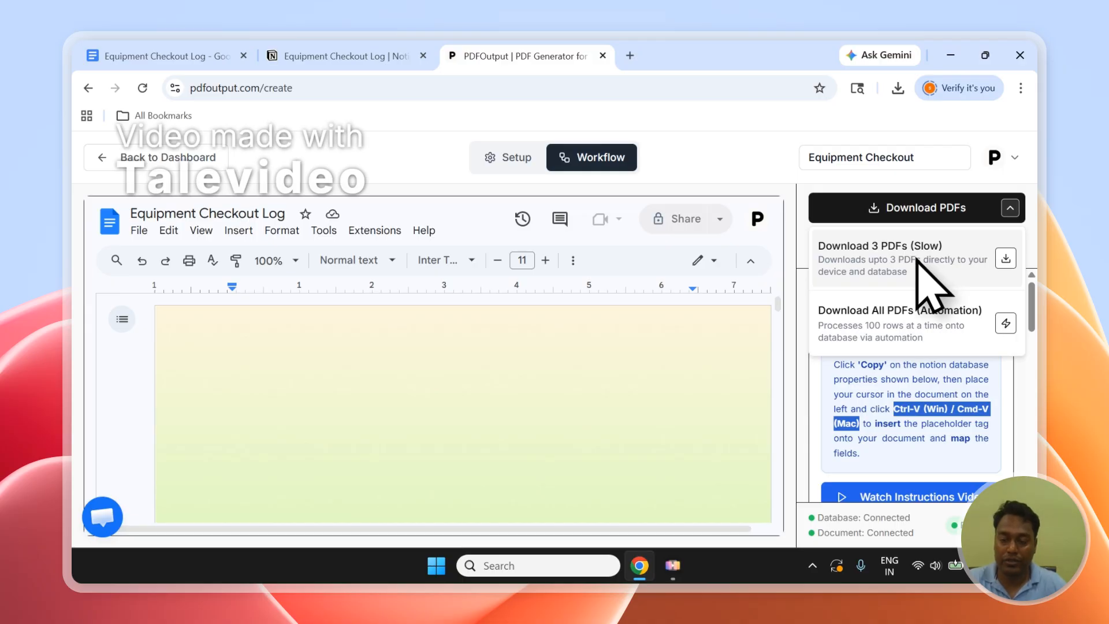
{"action": "left_click", "coordinate": [326, 57]}
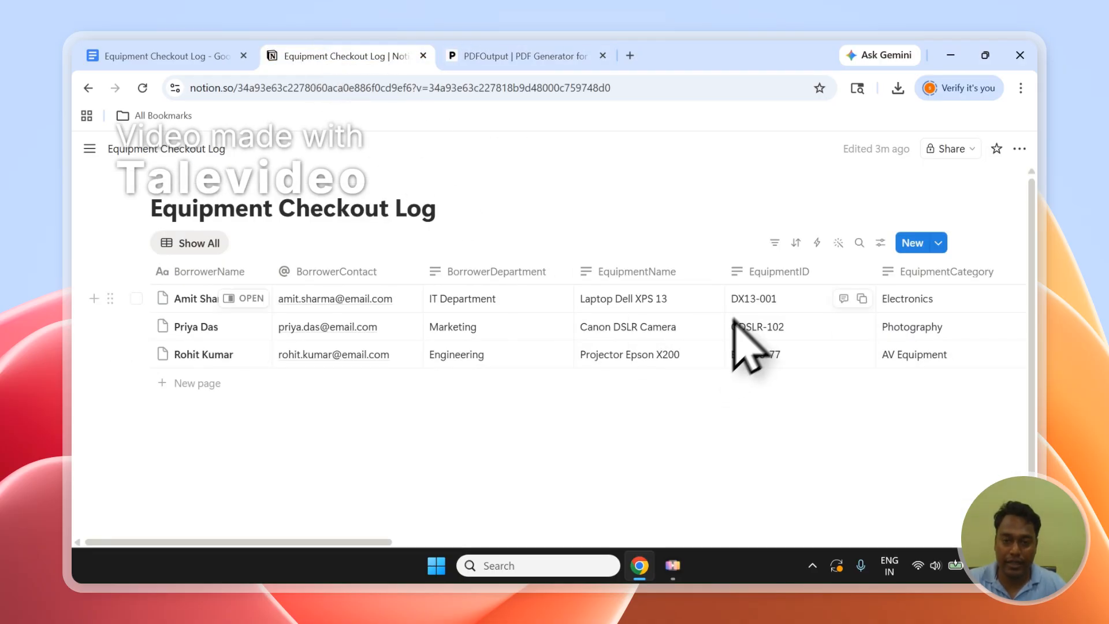
{"action": "left_click", "coordinate": [569, 52]}
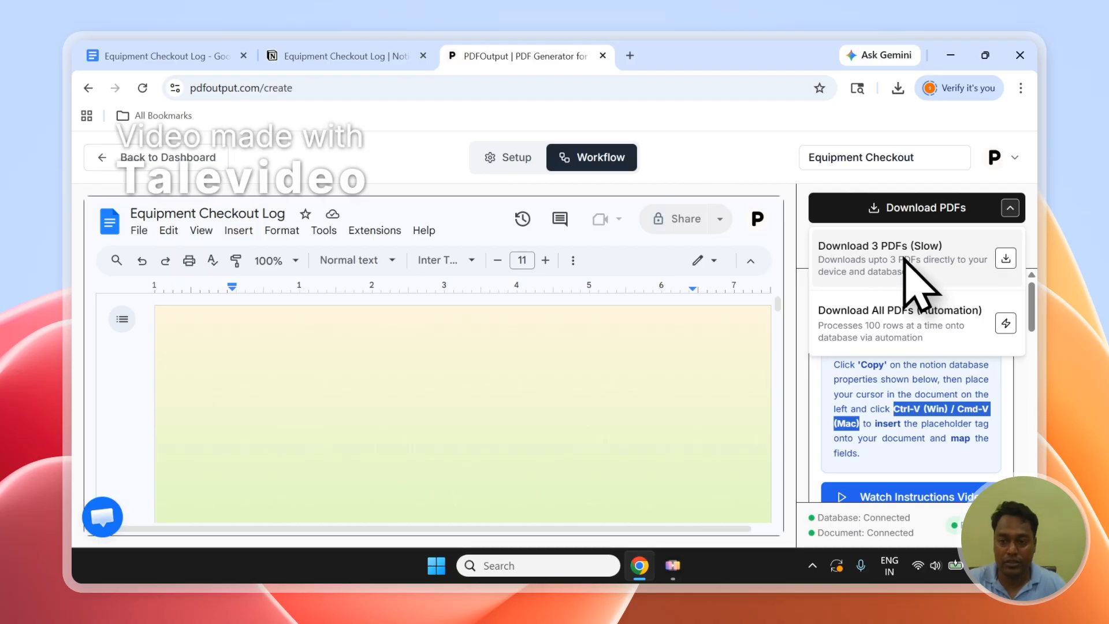
{"action": "left_click", "coordinate": [404, 56]}
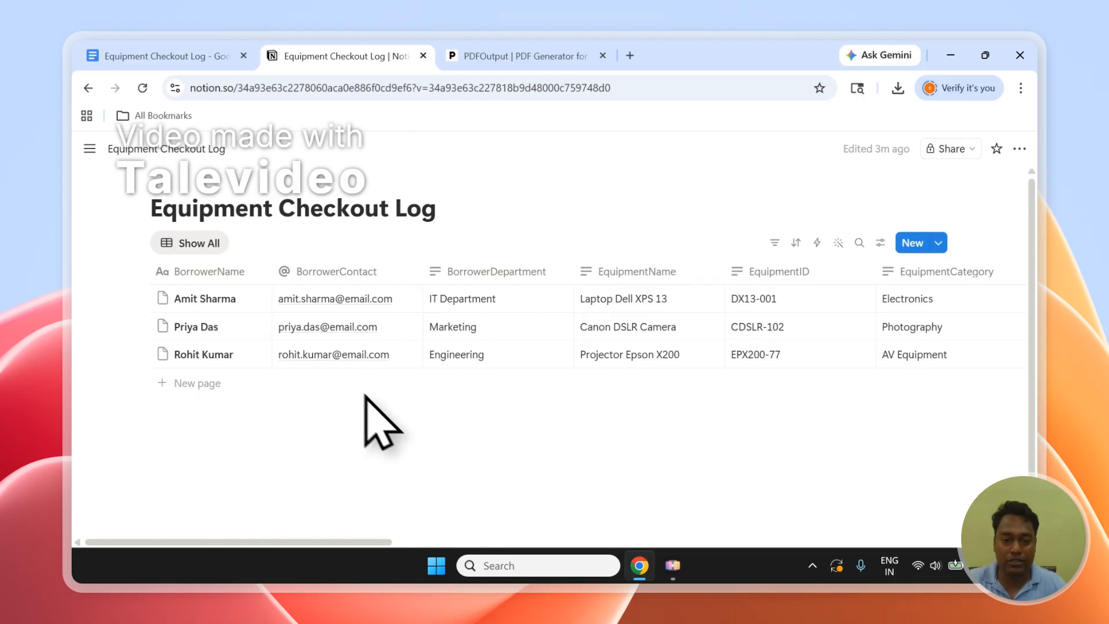
{"action": "left_click", "coordinate": [488, 48]}
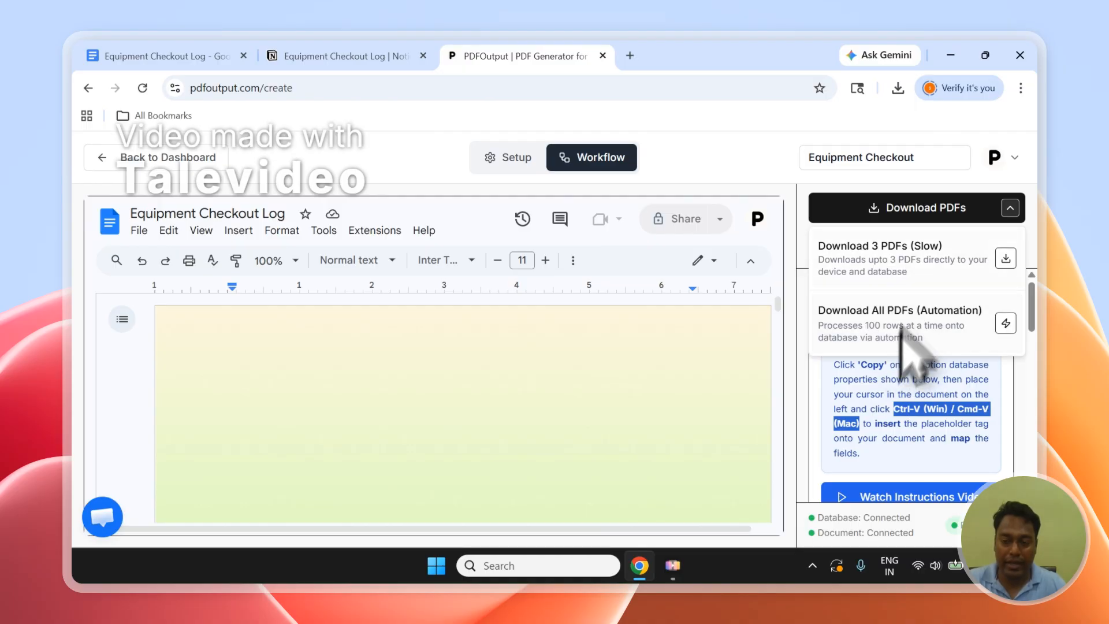
{"action": "left_click", "coordinate": [952, 306]}
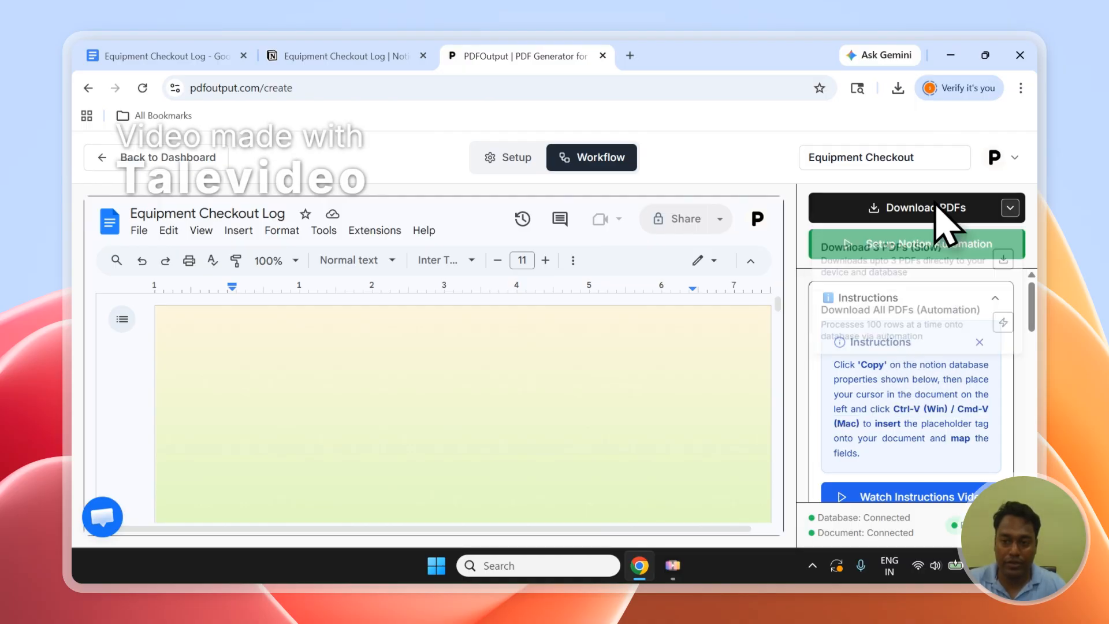
Run Setup Notion Automation for the Equipment Checkout workflow and switch to the Equipment Checkout Log database in Notion.
{"action": "left_click", "coordinate": [886, 251]}
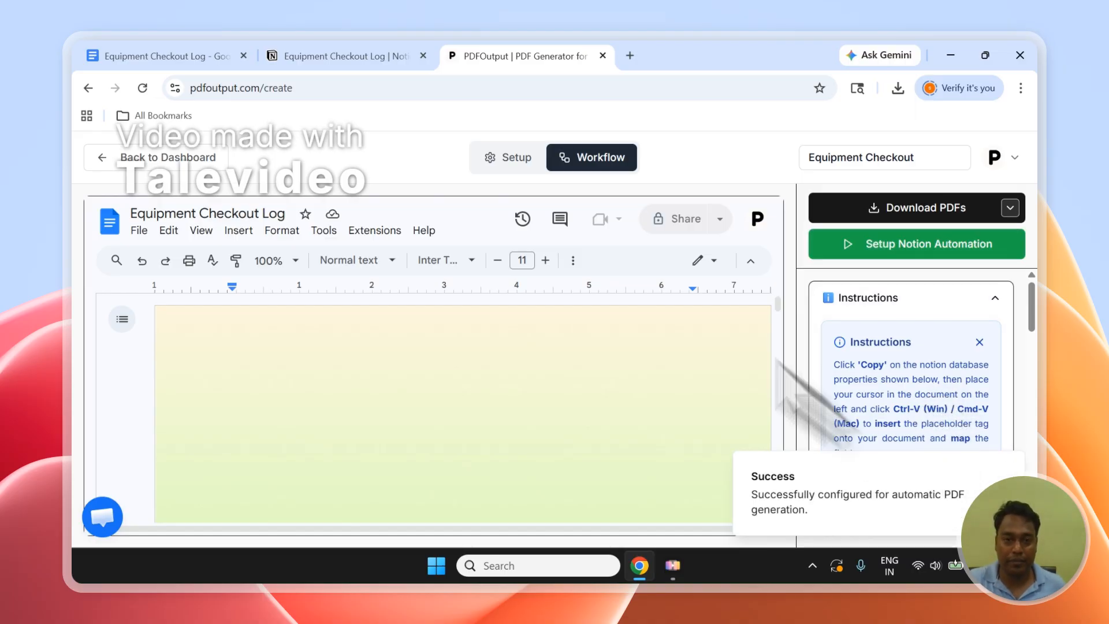
{"action": "left_click", "coordinate": [358, 56]}
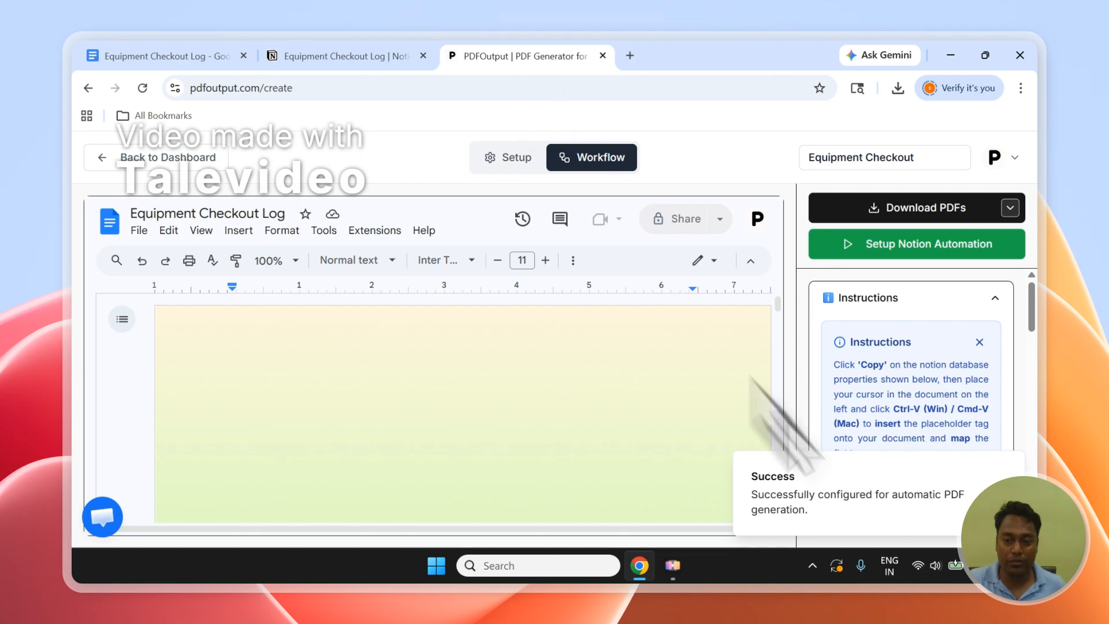
{"action": "left_click", "coordinate": [325, 47]}
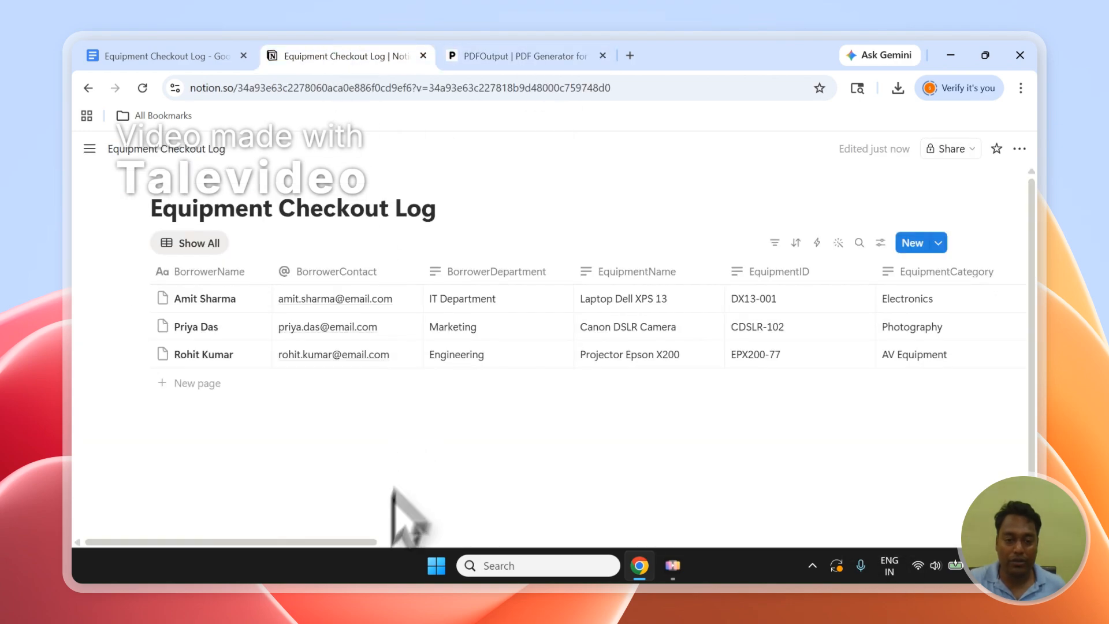
Set GeneratePDF to Ready to Generate in all three database rows and move that column before Choose Document.
{"action": "left_click_drag", "start_coordinate": [294, 541], "coordinate": [970, 541]}
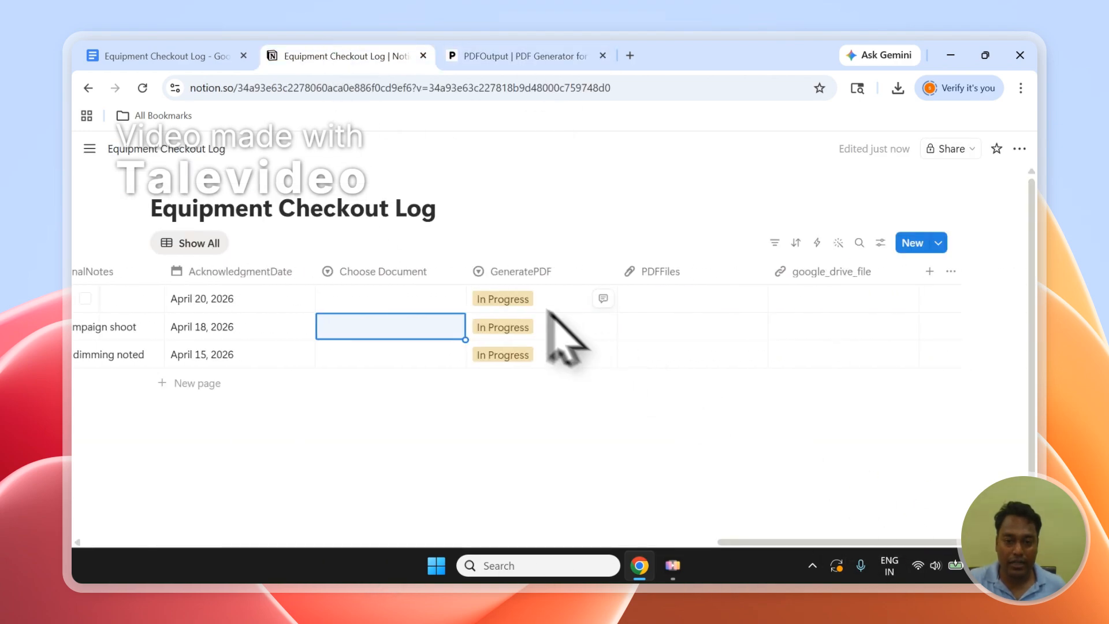
{"action": "left_click", "coordinate": [508, 298]}
{"action": "left_click", "coordinate": [522, 369]}
{"action": "left_click", "coordinate": [516, 326]}
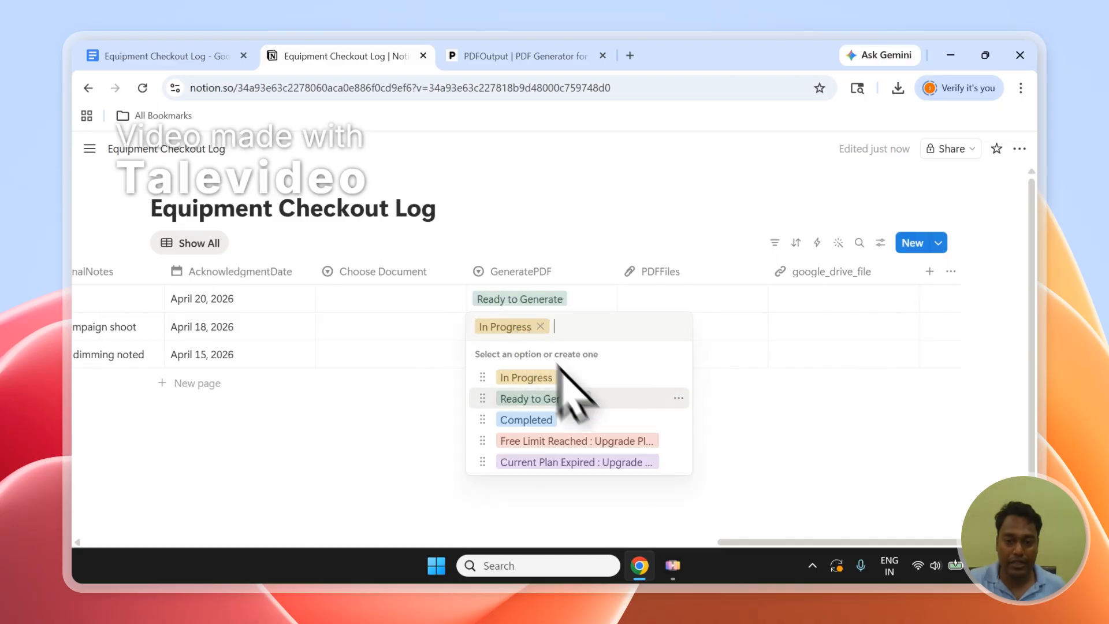
{"action": "left_click", "coordinate": [554, 396]}
{"action": "left_click", "coordinate": [537, 357]}
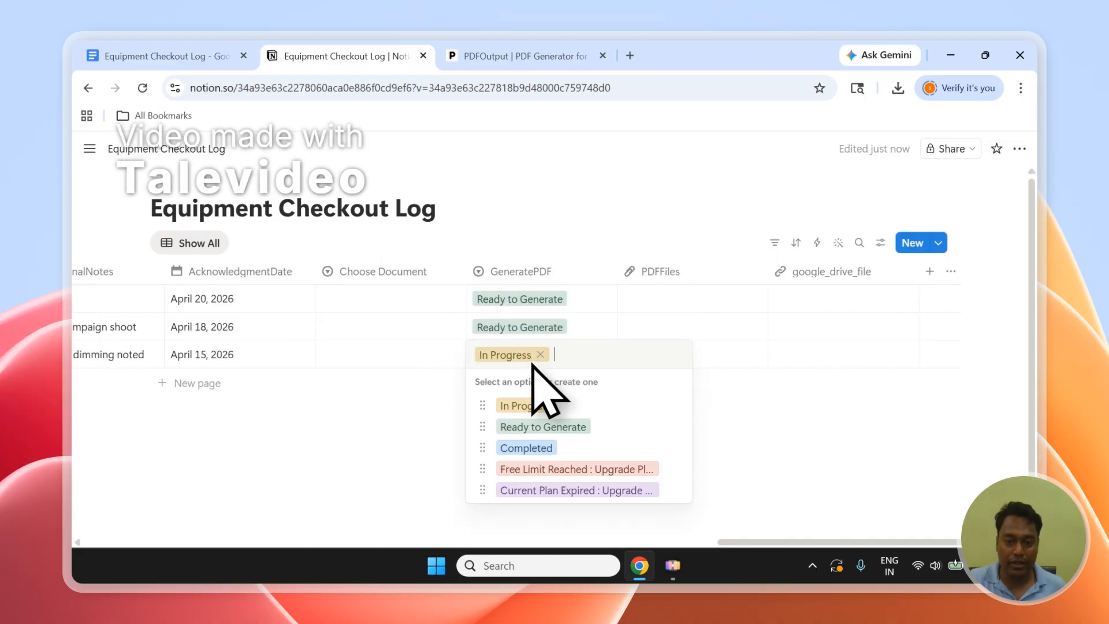
{"action": "left_click", "coordinate": [592, 425]}
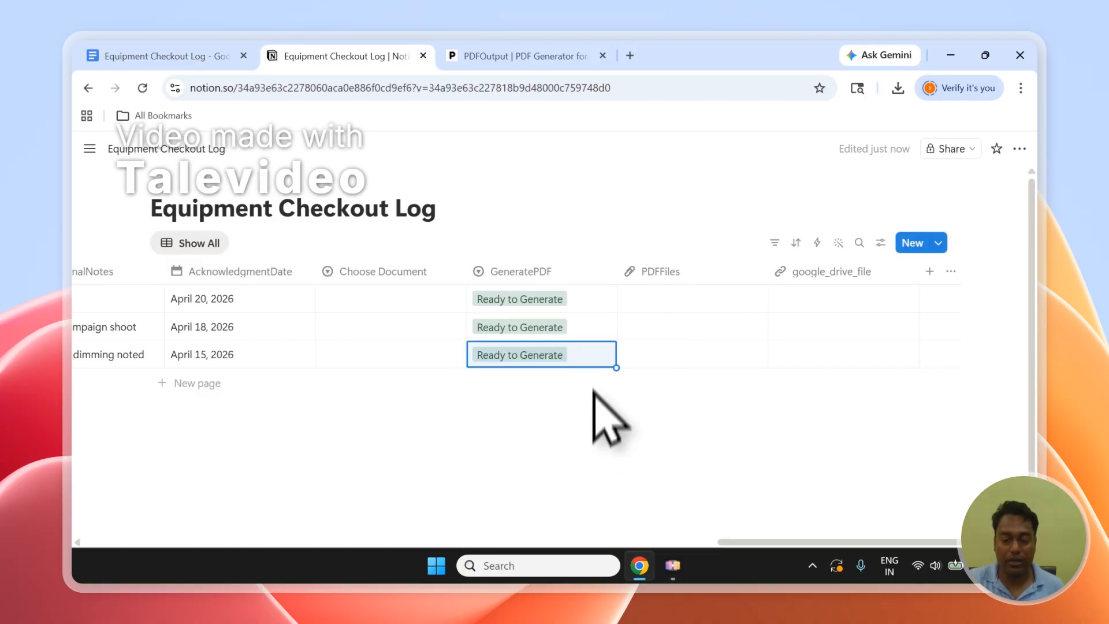
{"action": "left_click_drag", "start_coordinate": [521, 276], "coordinate": [426, 266]}
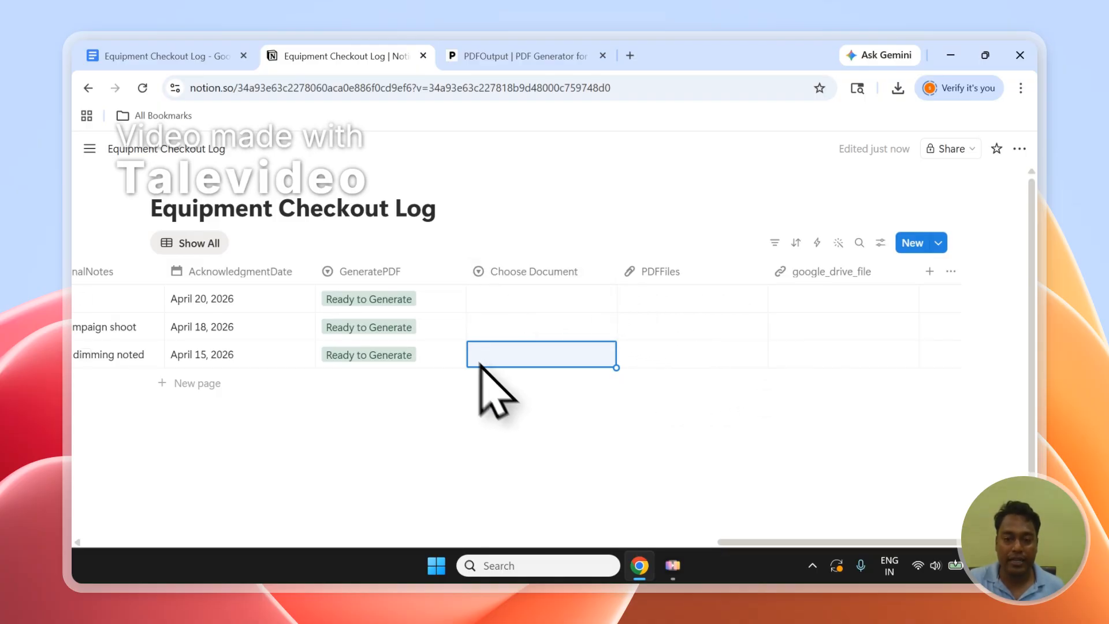
Check the Notion automation setup in PDFOutput, and examine the Choose Document options for the first two rows in Notion without selecting any.
{"action": "left_click", "coordinate": [472, 47]}
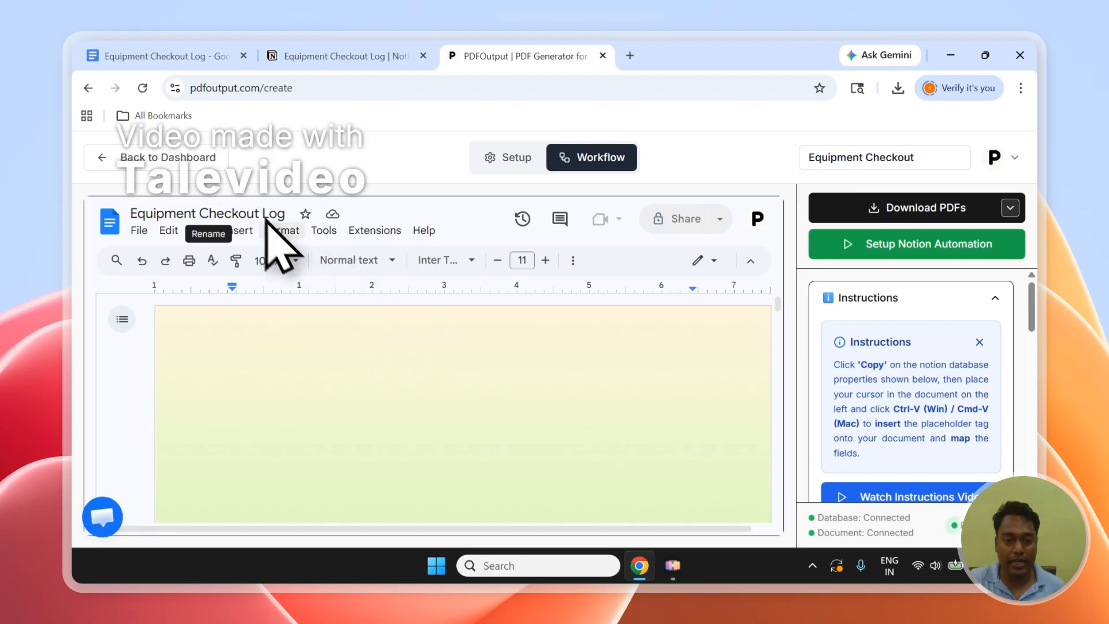
{"action": "left_click", "coordinate": [936, 255]}
{"action": "left_click", "coordinate": [515, 298]}
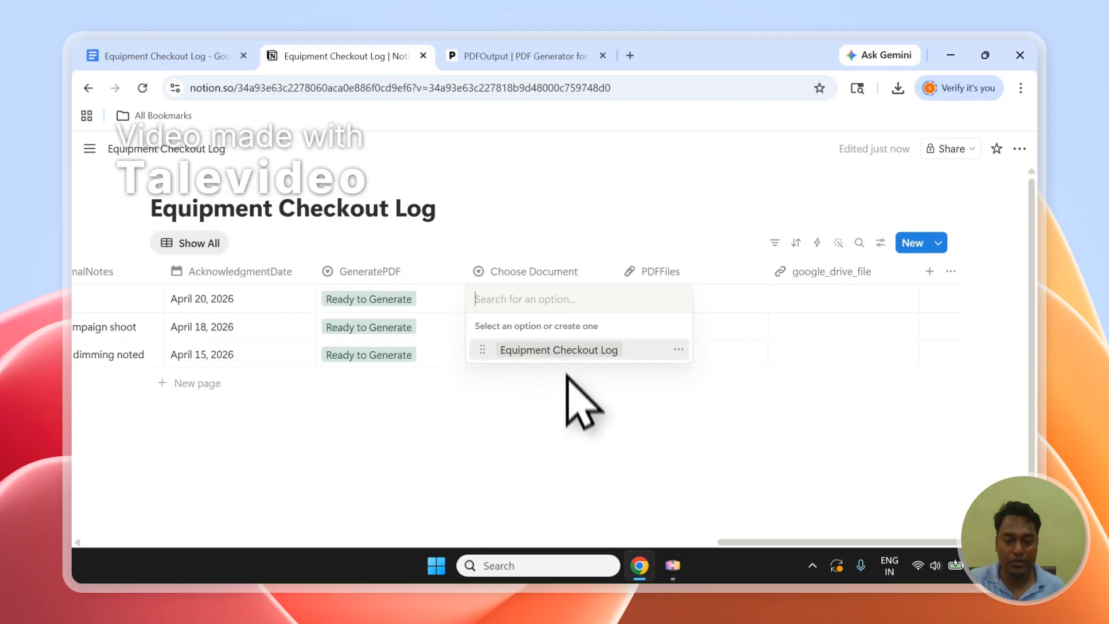
{"action": "left_click", "coordinate": [533, 234]}
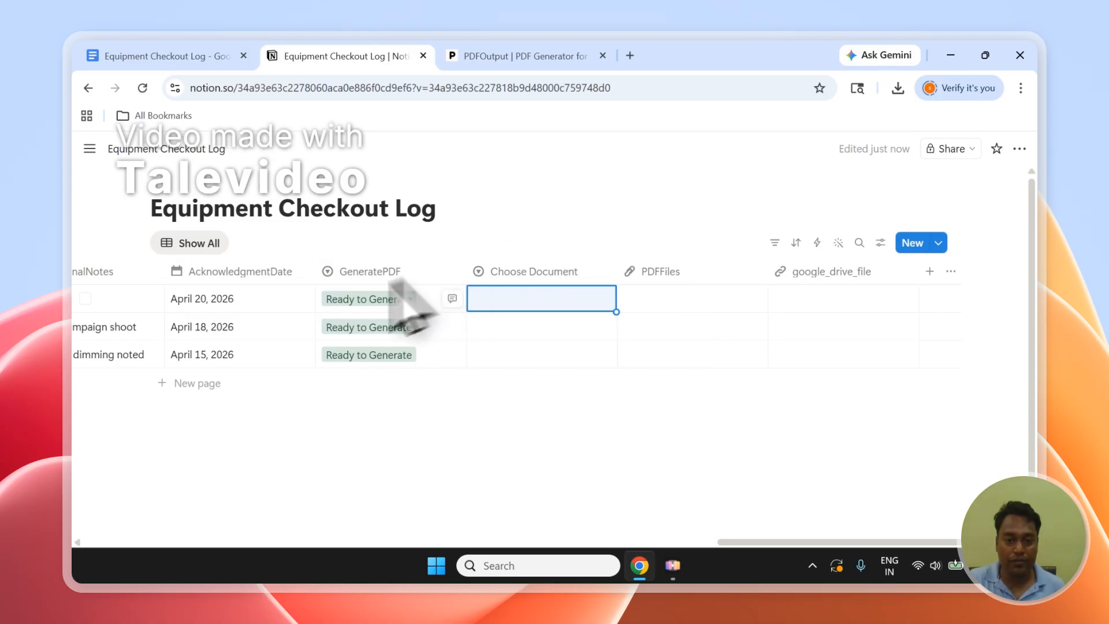
{"action": "left_click", "coordinate": [504, 302]}
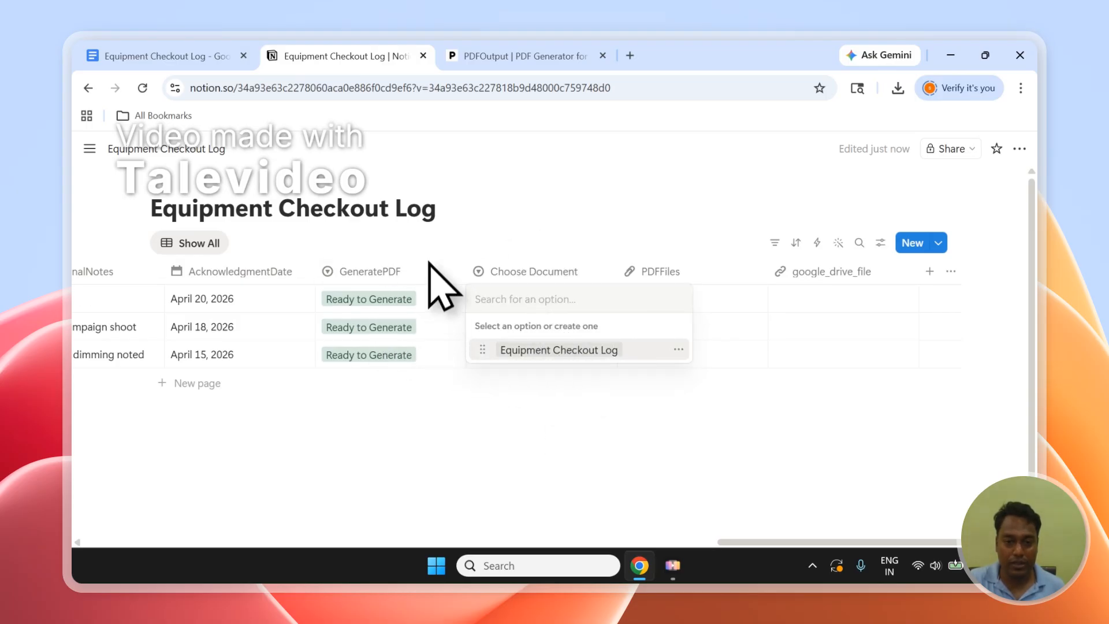
{"action": "key", "text": "Escape"}
{"action": "left_click", "coordinate": [85, 298]}
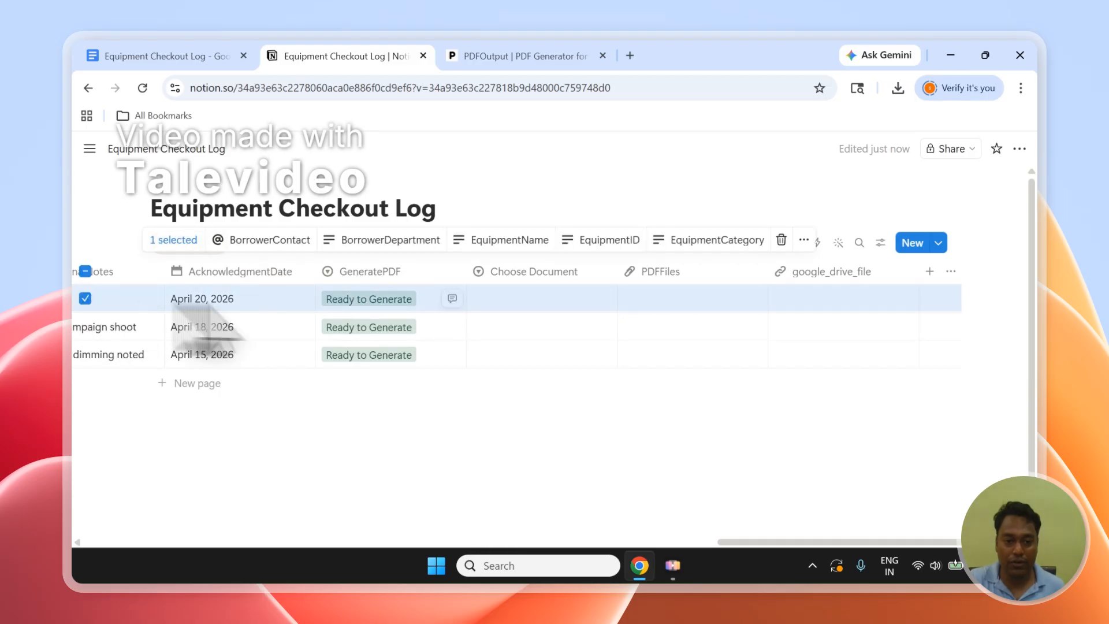
{"action": "left_click", "coordinate": [492, 301]}
{"action": "key", "text": "Escape"}
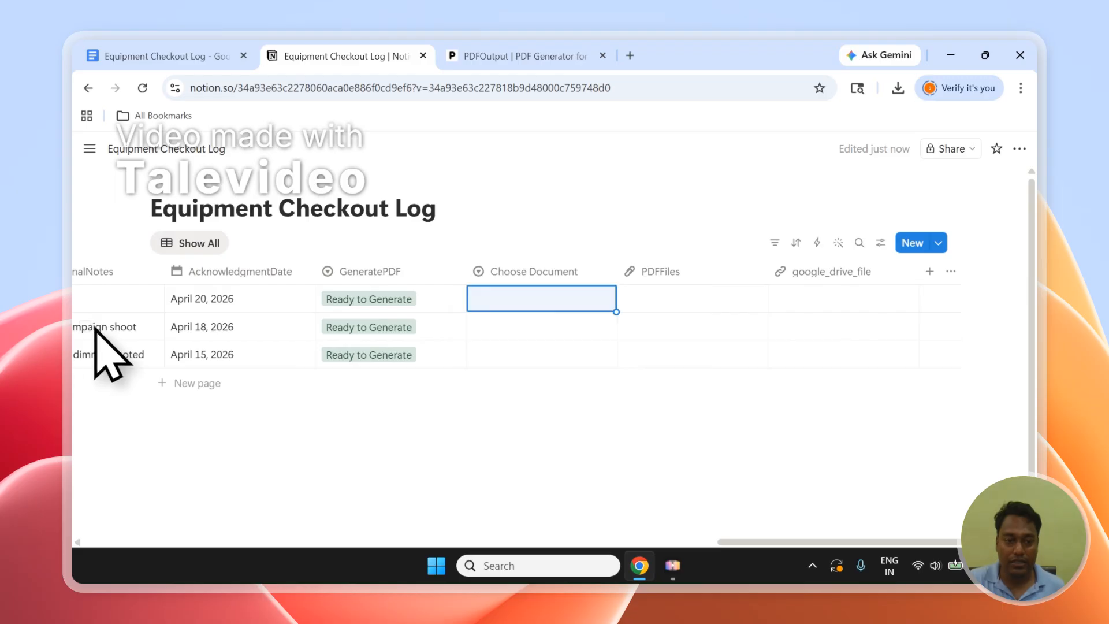
{"action": "left_click", "coordinate": [82, 328]}
{"action": "left_click", "coordinate": [511, 328]}
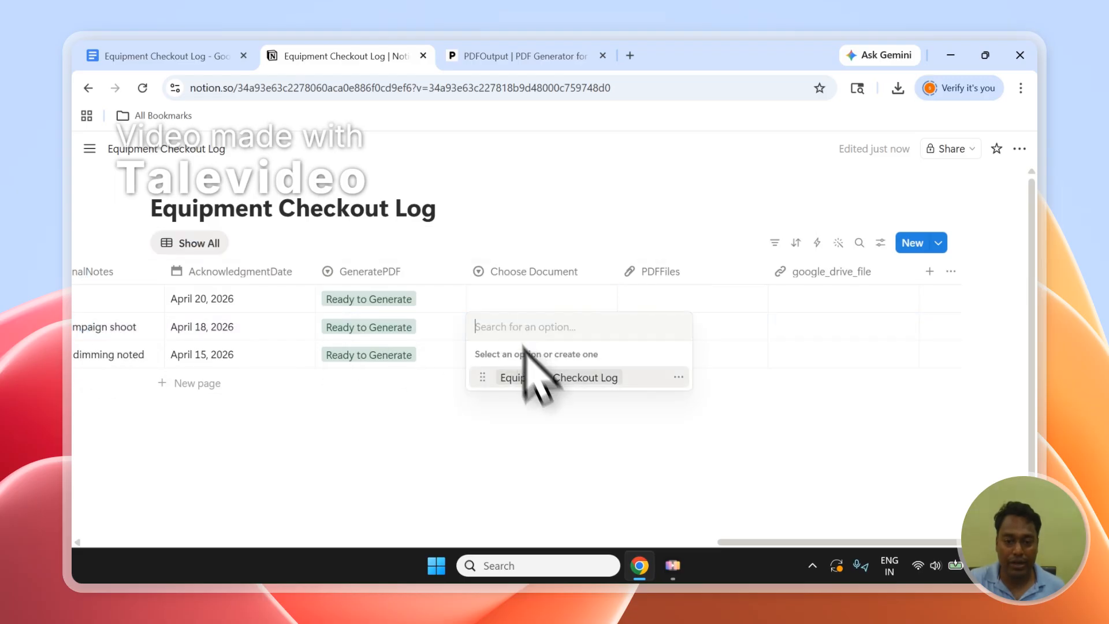
{"action": "key", "text": "Escape"}
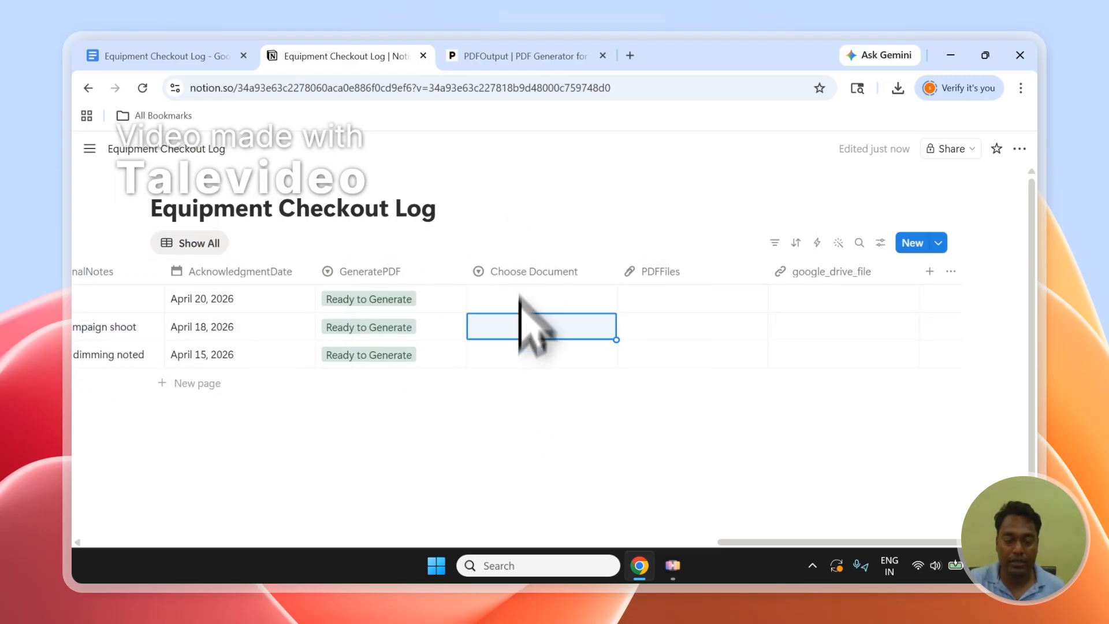
Switch between PDFOutput and the Notion database, and check the GeneratePDF status and the PDFFiles column.
{"action": "left_click", "coordinate": [462, 56]}
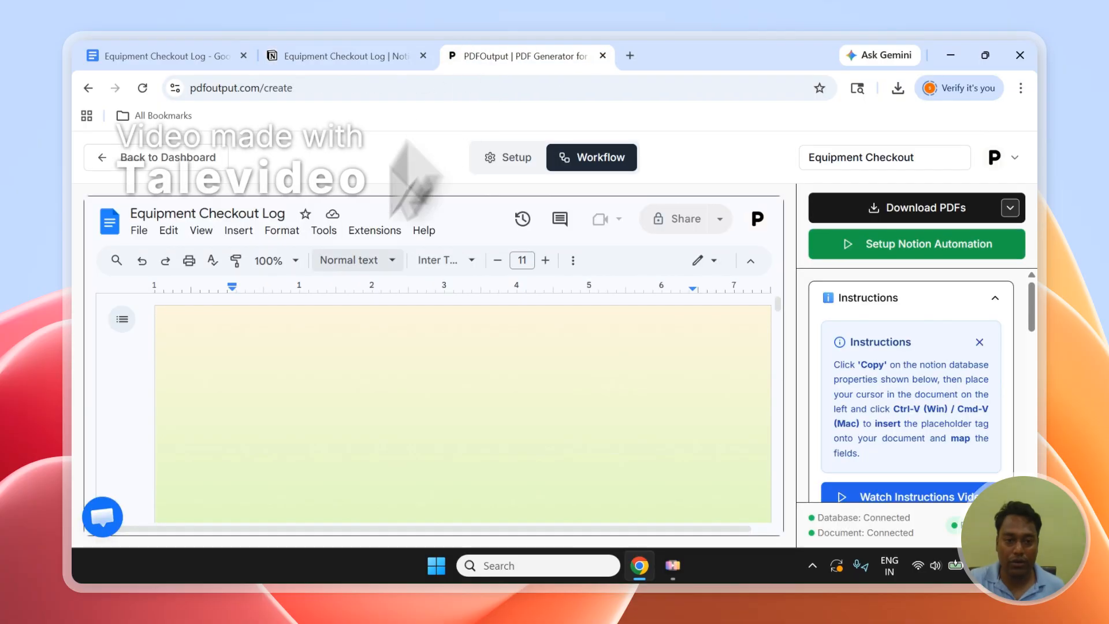
{"action": "left_click", "coordinate": [346, 55]}
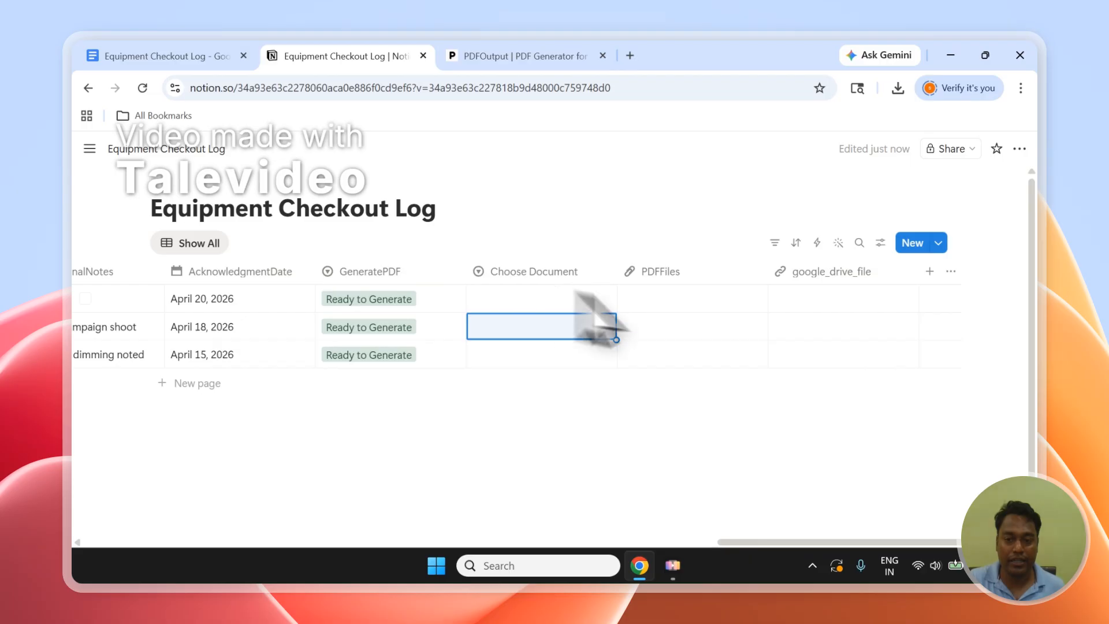
{"action": "left_click", "coordinate": [524, 47]}
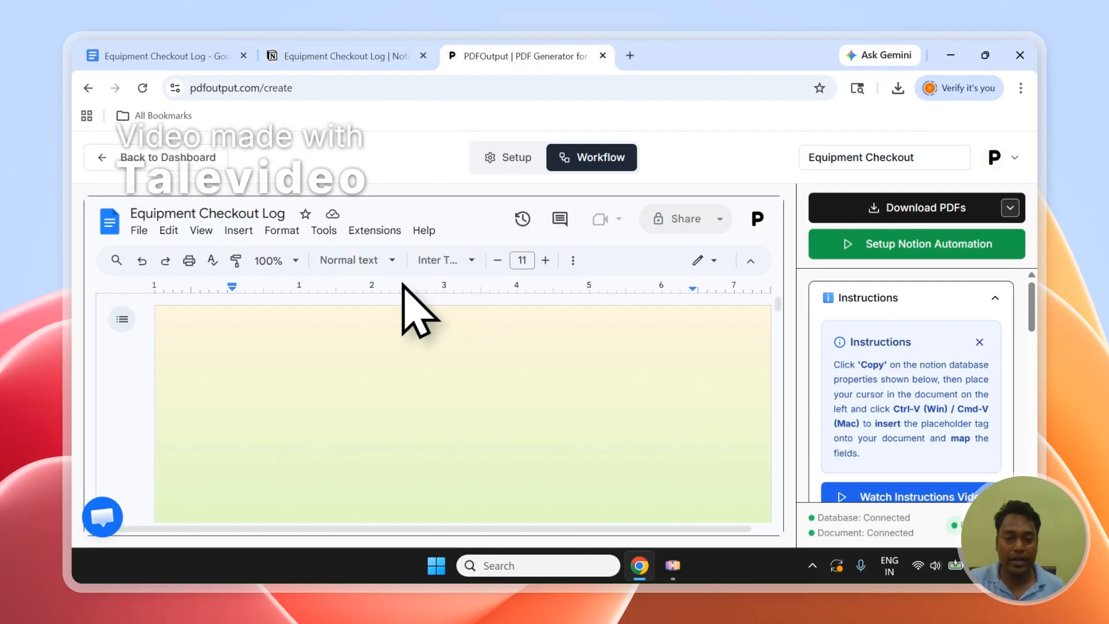
{"action": "left_click", "coordinate": [411, 55]}
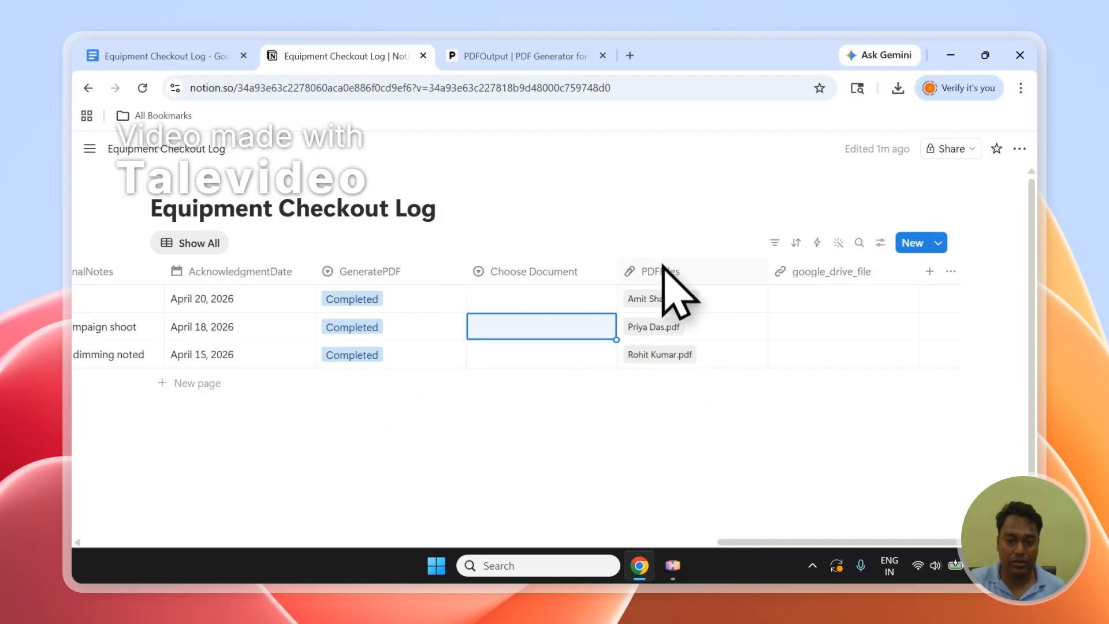
Move the PDFFiles column before Choose Document in Notion, and check the Google Drive folder and PDF file name settings in PDFOutput.
{"action": "left_click_drag", "start_coordinate": [662, 265], "coordinate": [539, 335]}
{"action": "left_click", "coordinate": [514, 56]}
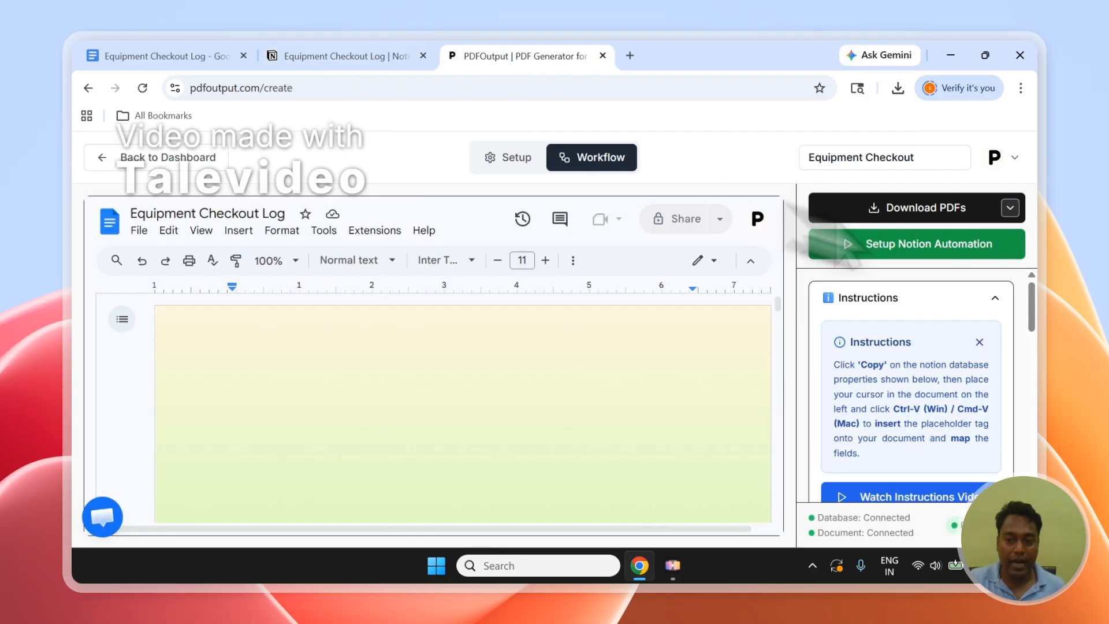
{"action": "left_click_drag", "start_coordinate": [1031, 287], "coordinate": [1036, 450]}
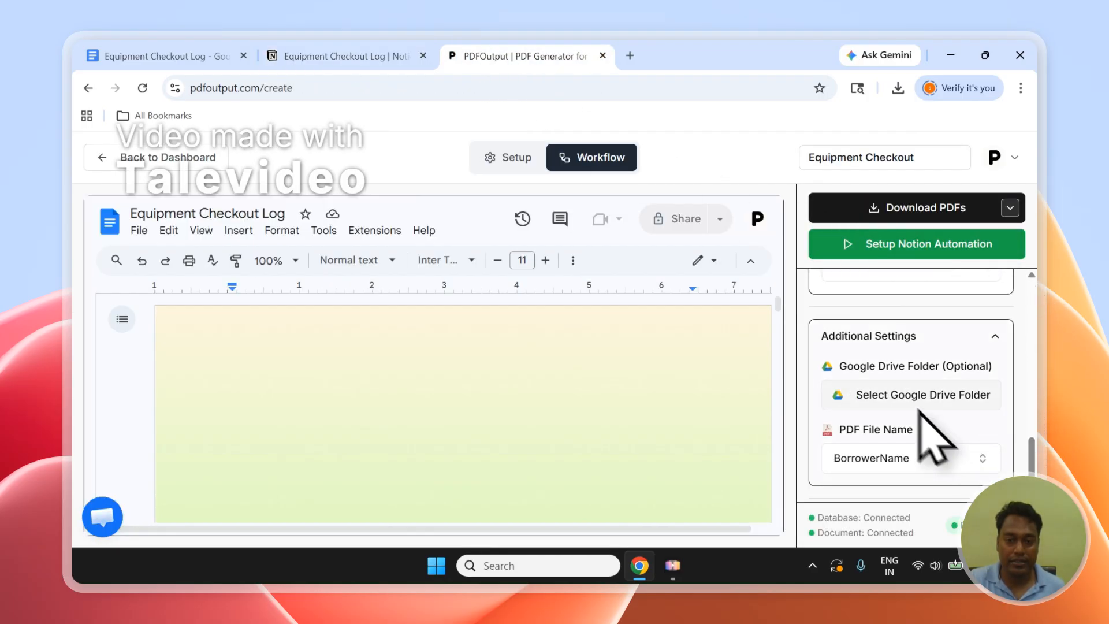
{"action": "left_click", "coordinate": [430, 57]}
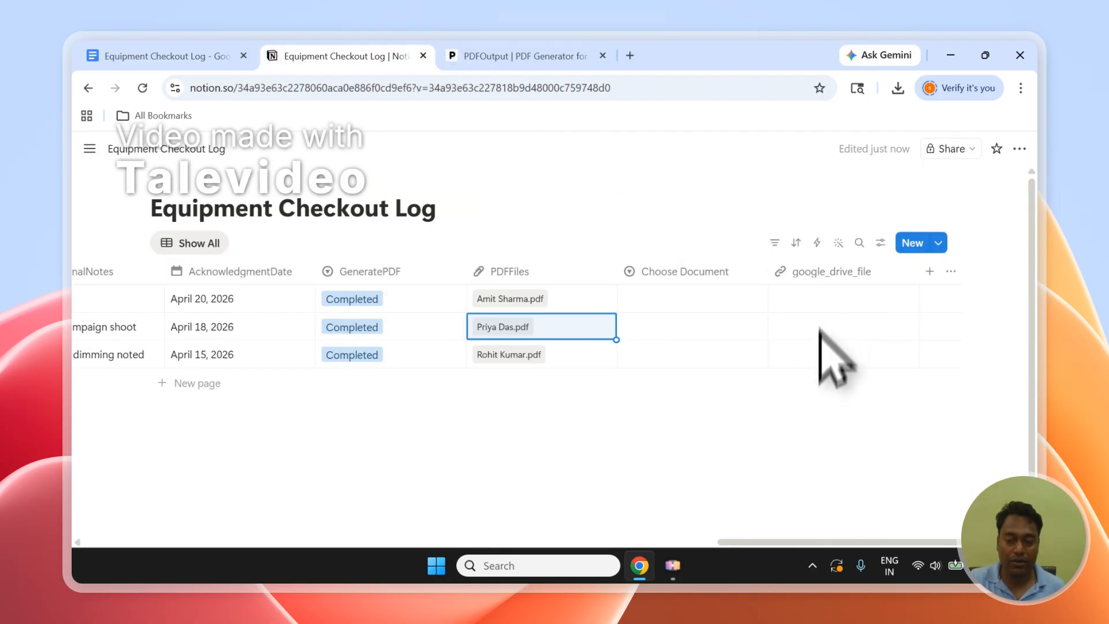
Open the generated PDFs of the second and first rows, and examine the first row's PDF from borrower details to acknowledgment.
{"action": "left_click", "coordinate": [511, 315]}
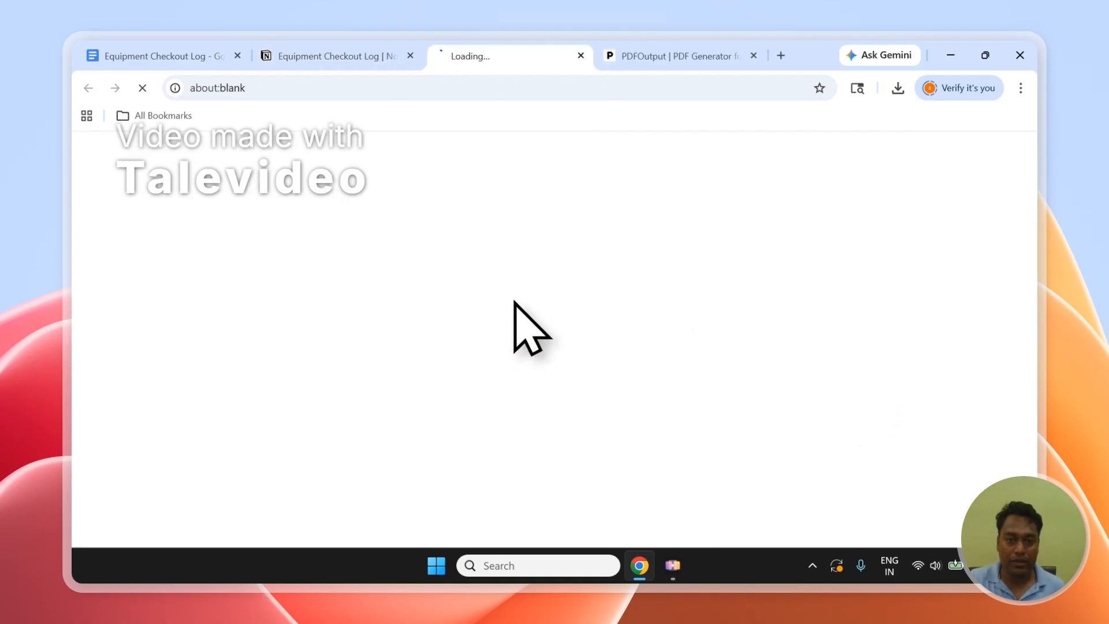
{"action": "left_click", "coordinate": [375, 51]}
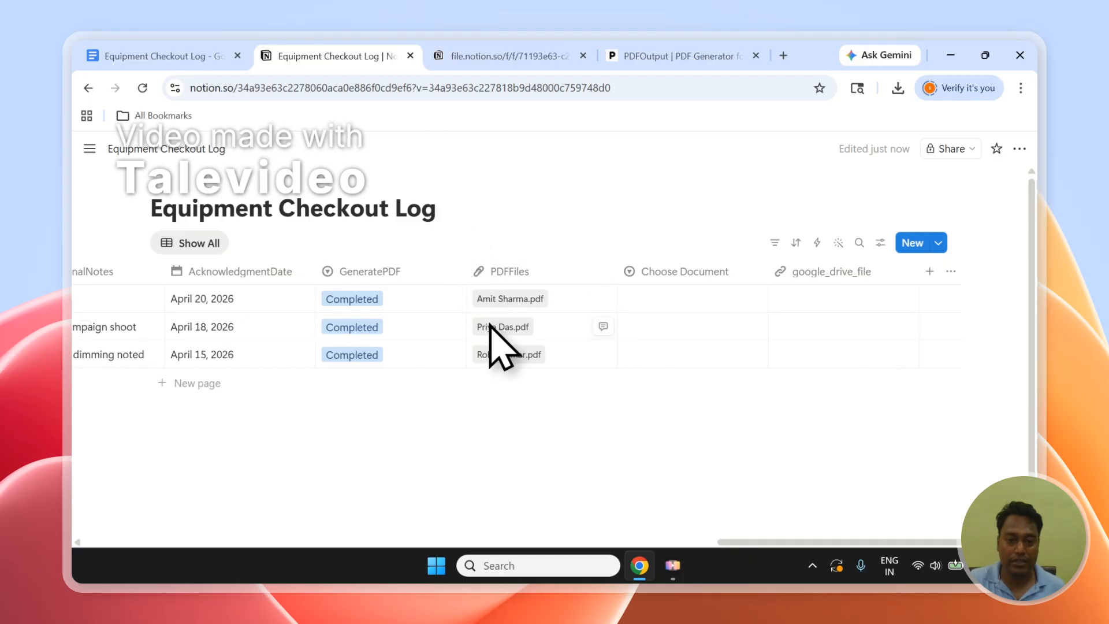
{"action": "left_click", "coordinate": [508, 298]}
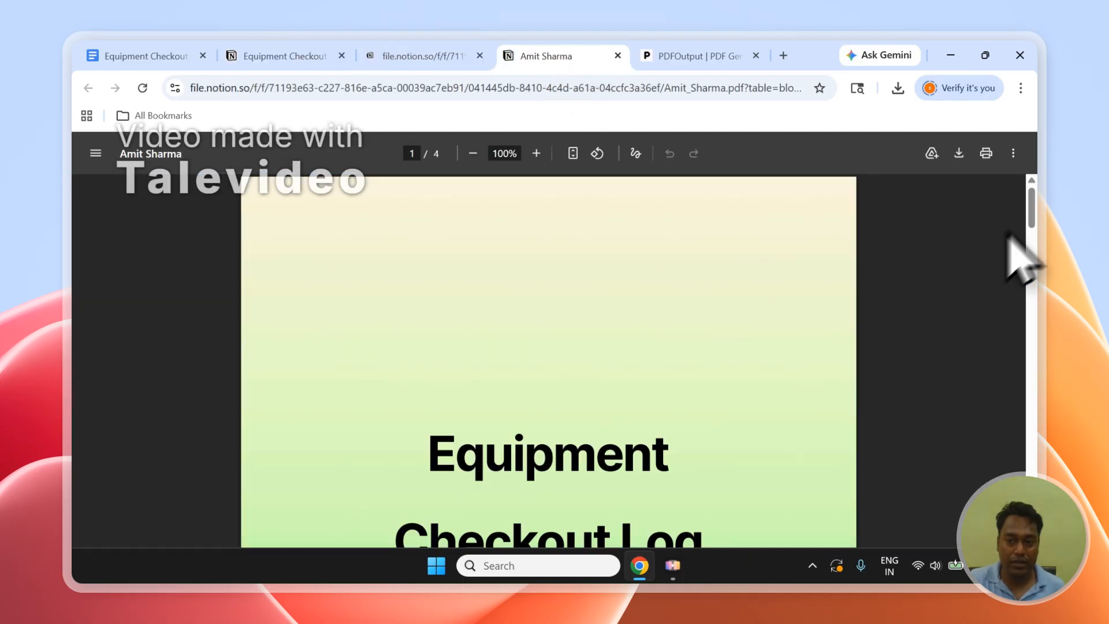
{"action": "left_click_drag", "start_coordinate": [1031, 234], "coordinate": [1034, 341]}
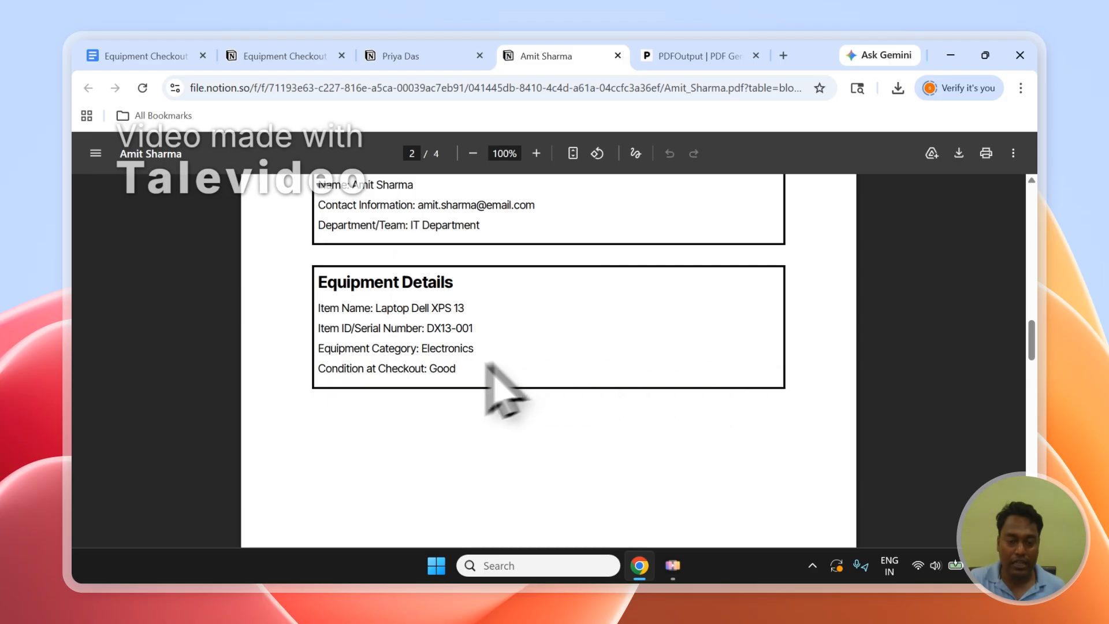
{"action": "left_click_drag", "start_coordinate": [485, 368], "coordinate": [330, 309]}
{"action": "left_click", "coordinate": [368, 340]}
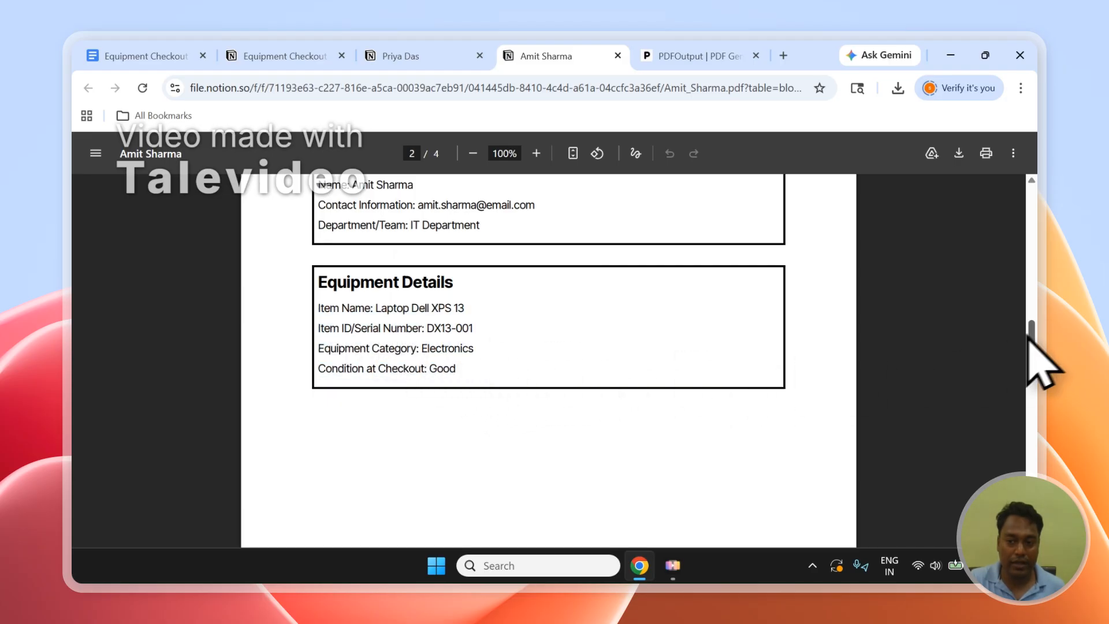
{"action": "left_click_drag", "start_coordinate": [1031, 339], "coordinate": [1034, 469]}
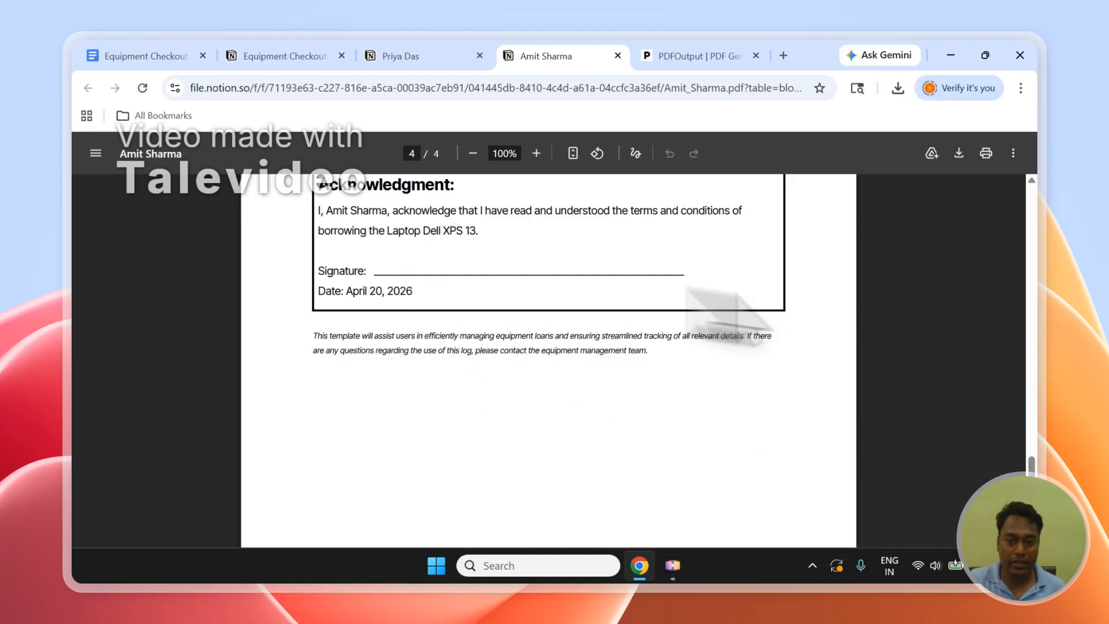
{"action": "left_click_drag", "start_coordinate": [1032, 483], "coordinate": [1030, 221]}
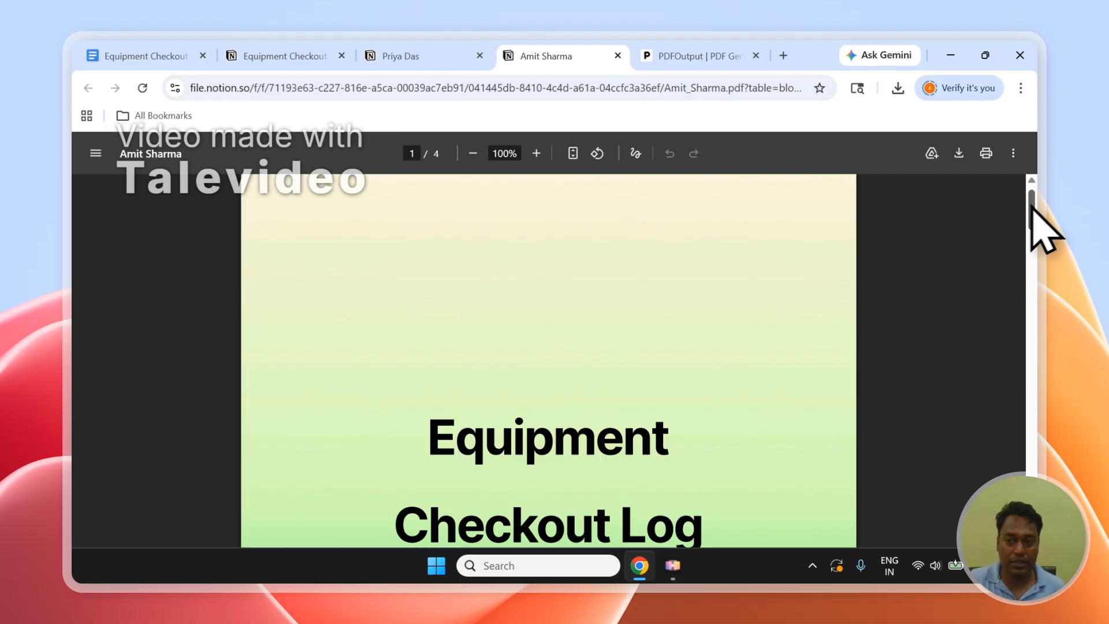
{"action": "left_click_drag", "start_coordinate": [1031, 207], "coordinate": [1031, 477]}
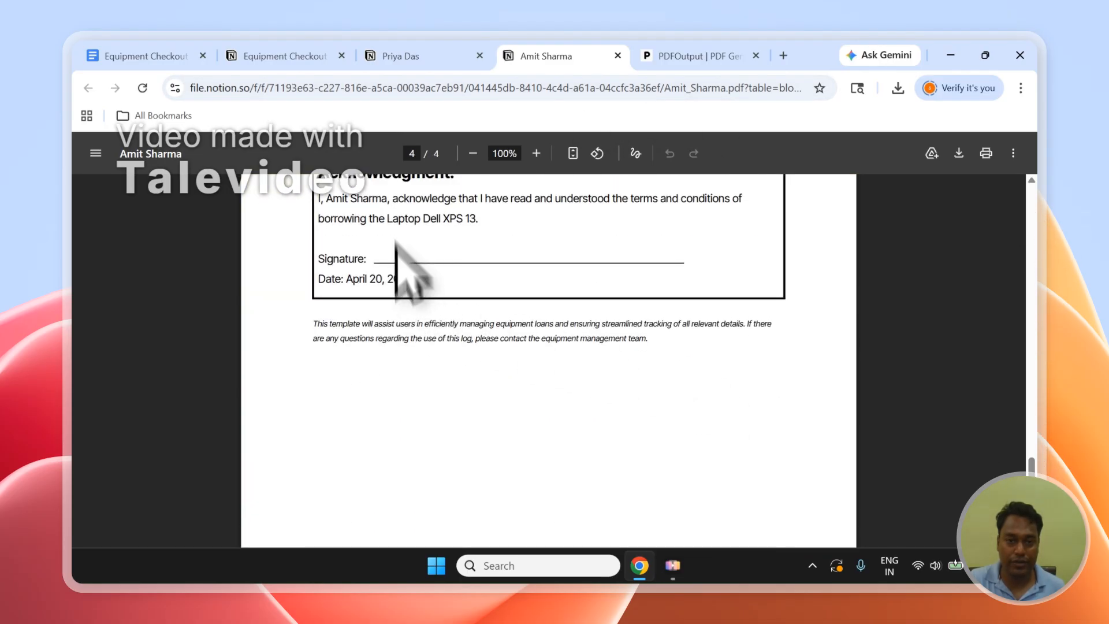
Examine the borrower, equipment and acknowledgment sections in the second row's PDF, and return to the Notion database.
{"action": "left_click", "coordinate": [416, 55]}
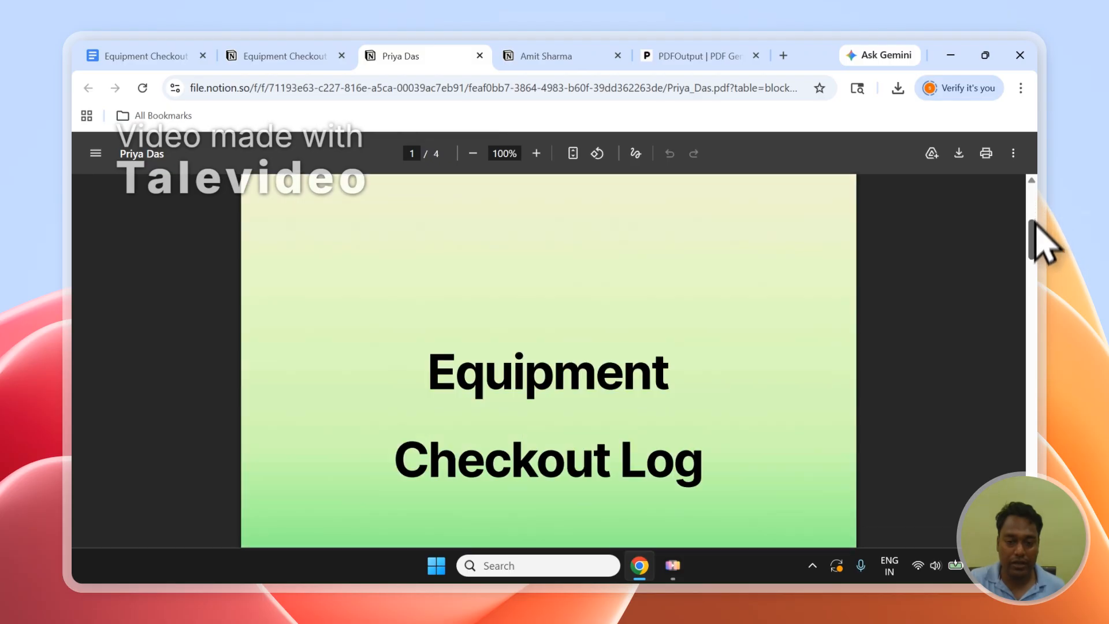
{"action": "left_click_drag", "start_coordinate": [1035, 225], "coordinate": [1033, 341]}
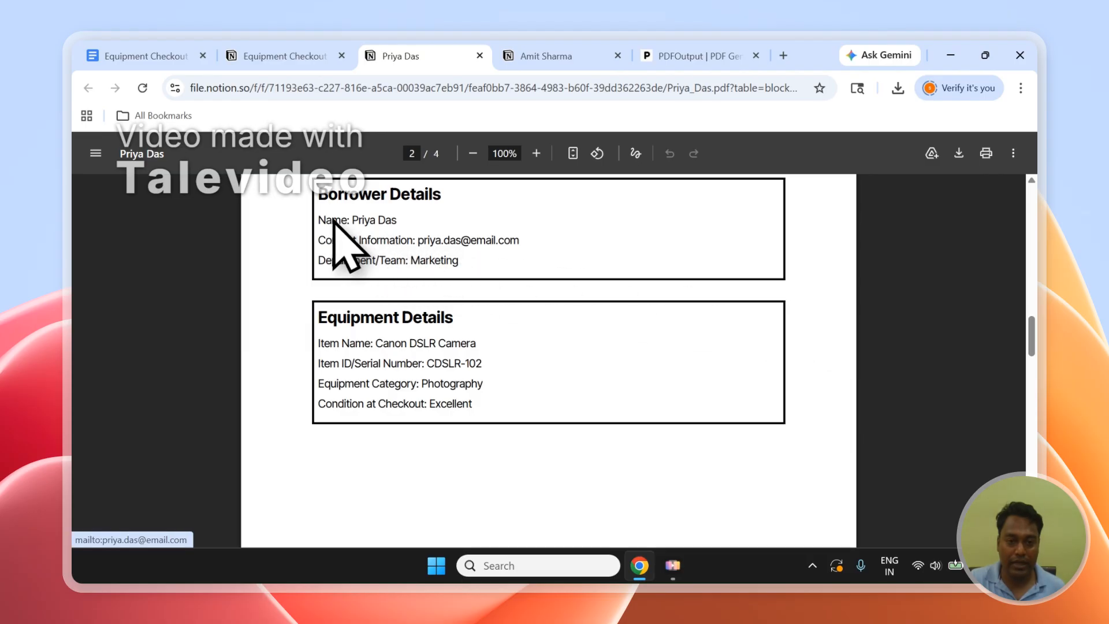
{"action": "left_click_drag", "start_coordinate": [332, 220], "coordinate": [470, 284]}
{"action": "left_click", "coordinate": [548, 288]}
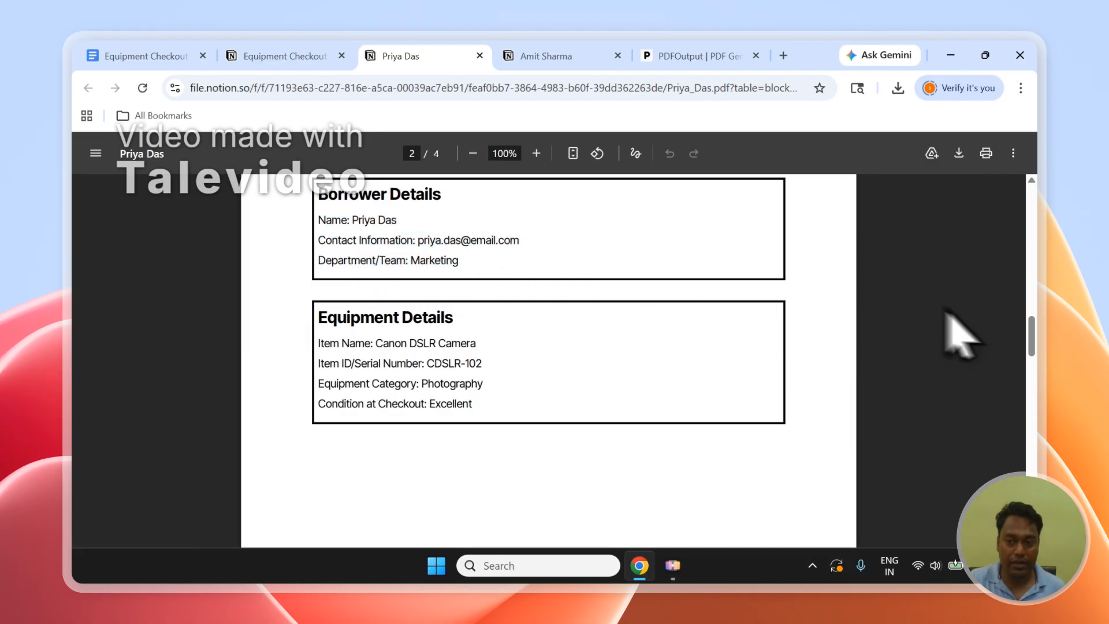
{"action": "left_click_drag", "start_coordinate": [1032, 340], "coordinate": [1038, 482]}
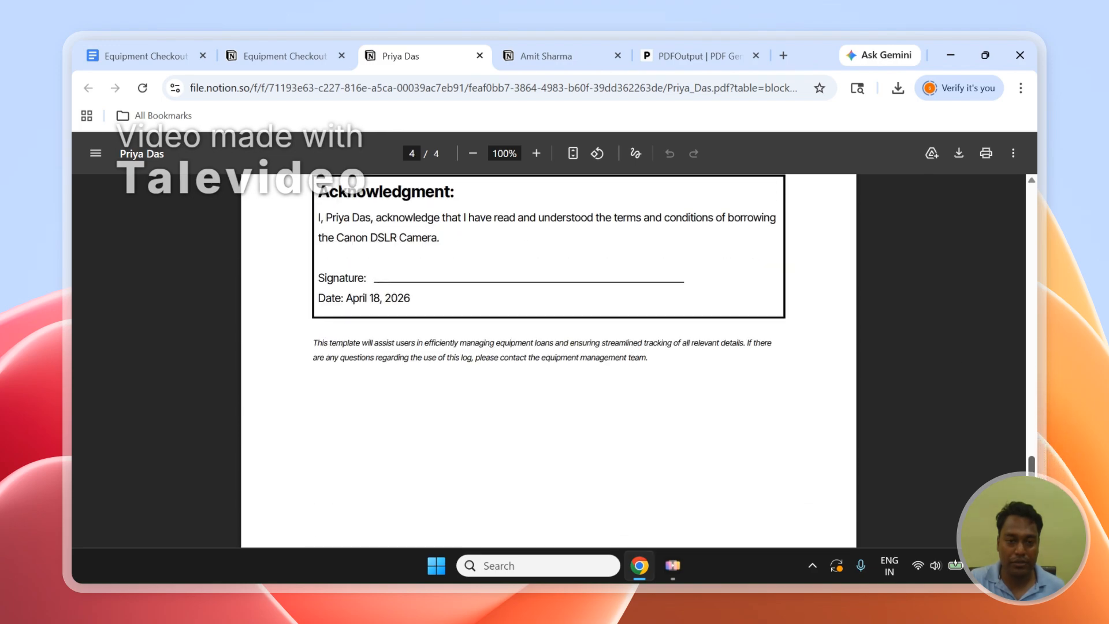
{"action": "left_click", "coordinate": [555, 56]}
{"action": "left_click", "coordinate": [293, 56]}
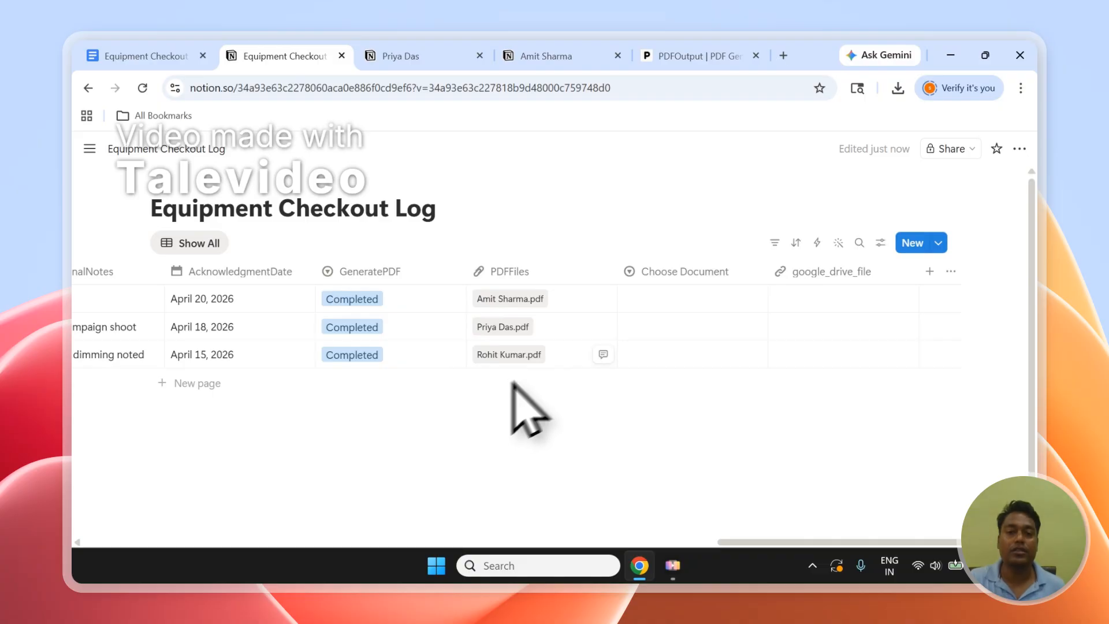
Switch to PDFOutput, and view the support chat before closing it.
{"action": "left_click", "coordinate": [687, 56]}
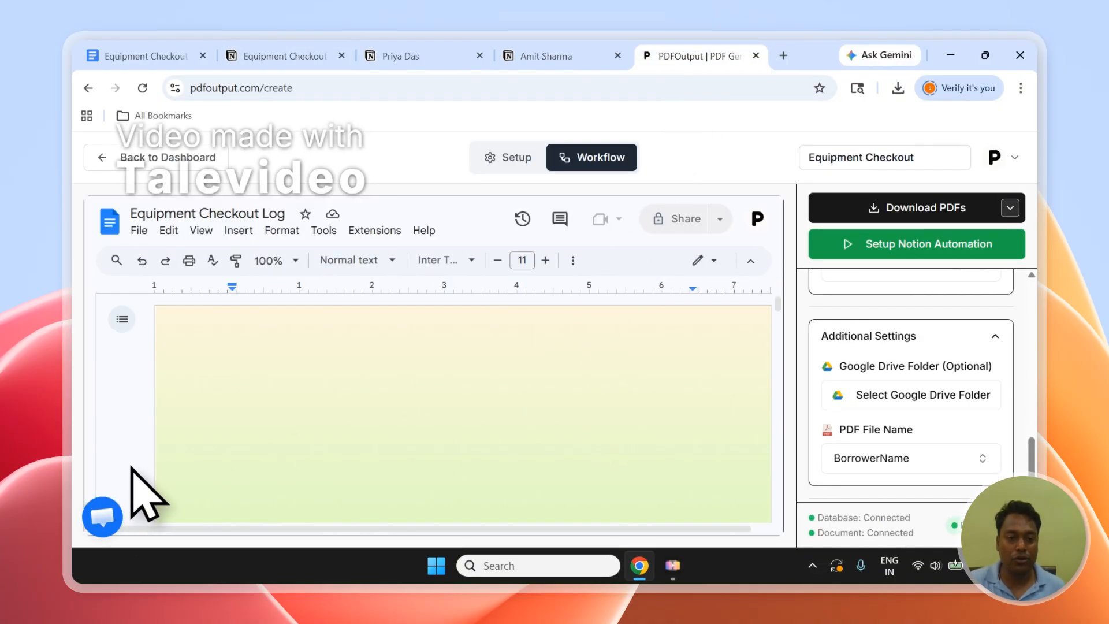
{"action": "left_click", "coordinate": [102, 515]}
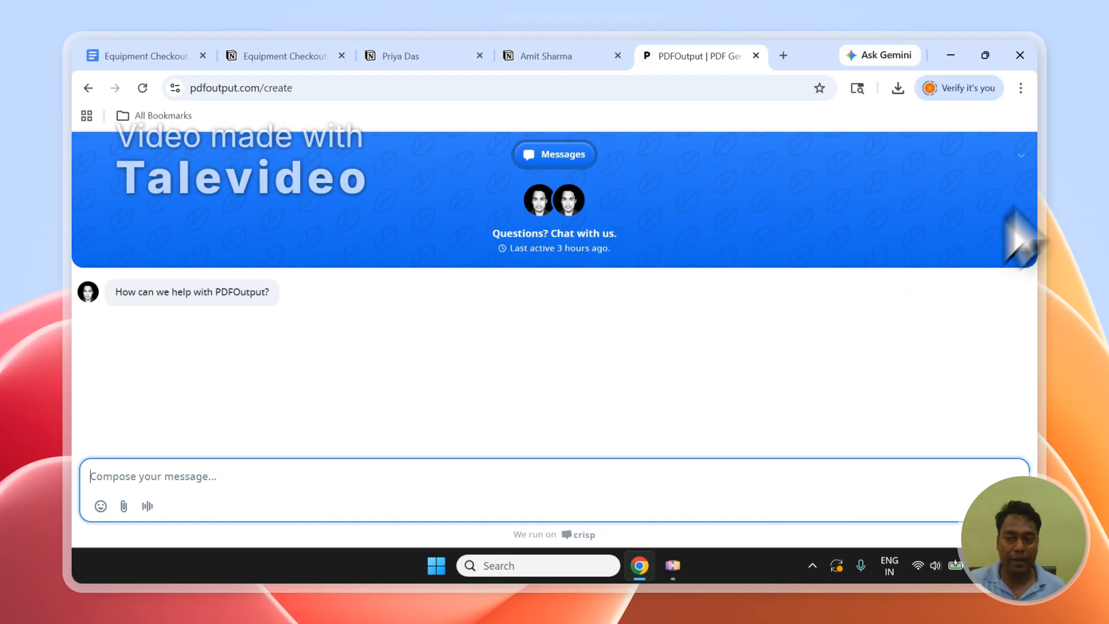
{"action": "left_click", "coordinate": [1021, 154]}
Sign out of the PDFOutput account.
{"action": "left_click", "coordinate": [996, 181]}
{"action": "left_click", "coordinate": [1006, 154]}
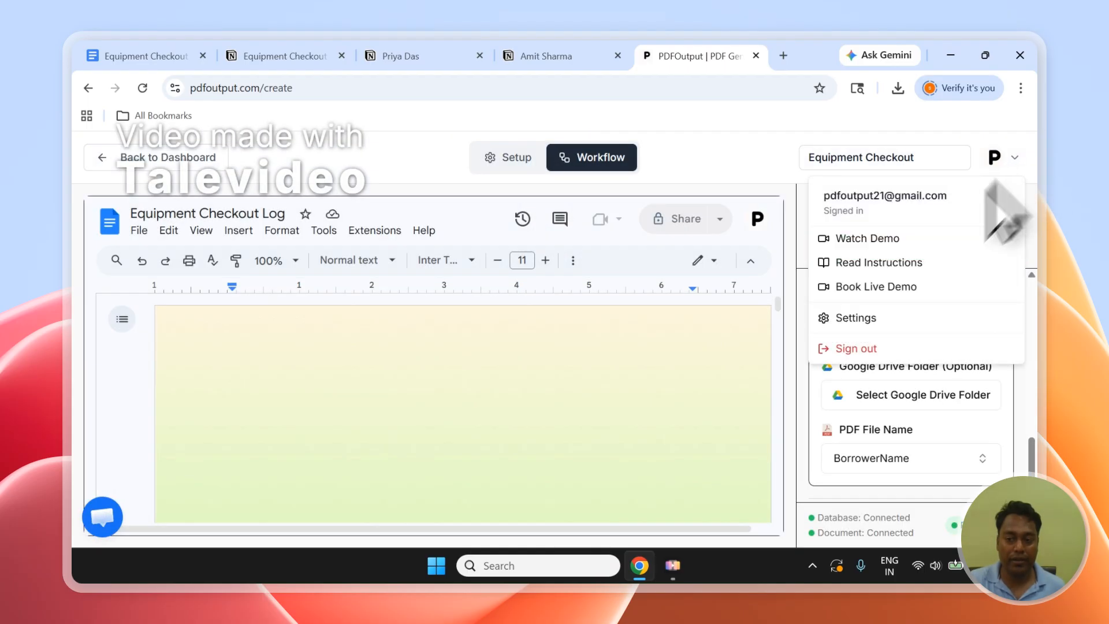
{"action": "left_click", "coordinate": [858, 353]}
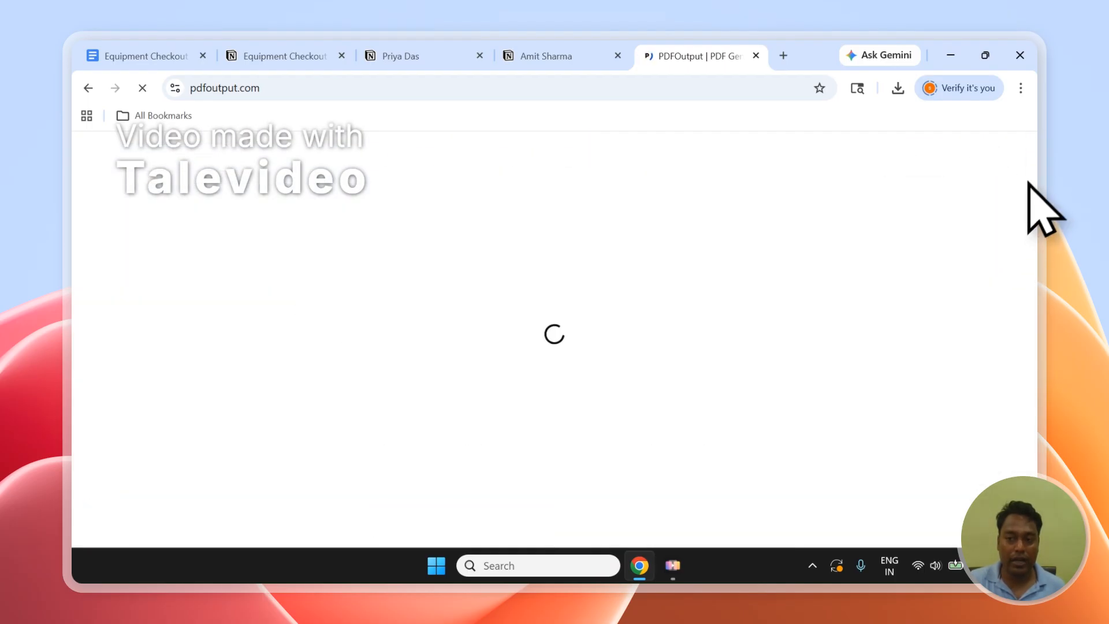
Look through the PDFOutput home page footer, and open the Contact page to examine its Send Message form.
{"action": "left_click_drag", "start_coordinate": [1031, 165], "coordinate": [1031, 520]}
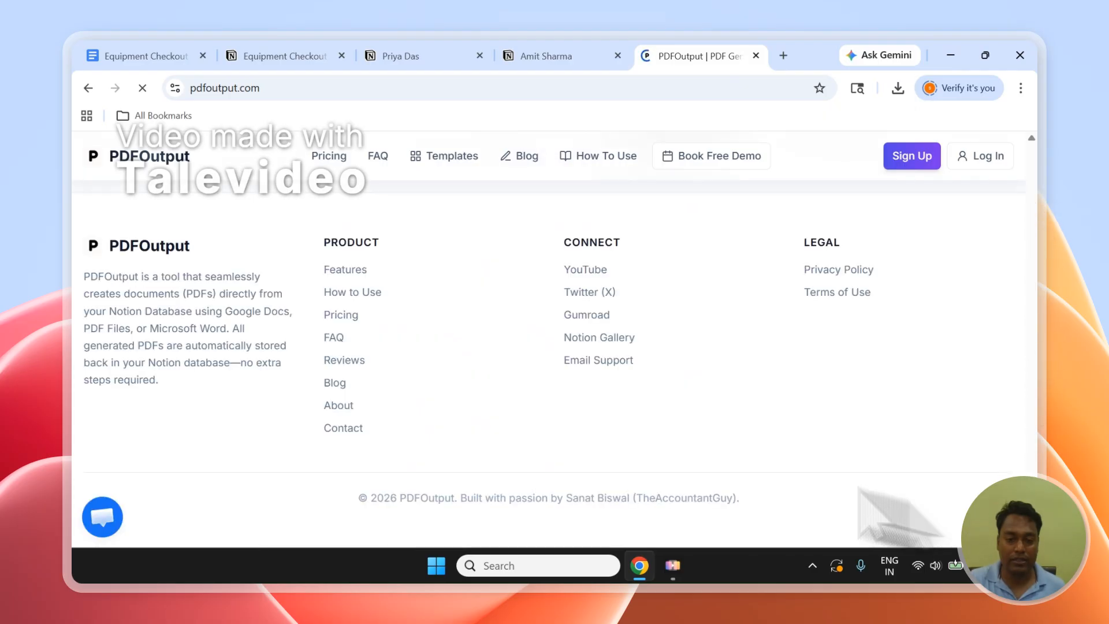
{"action": "scroll", "coordinate": [458, 458], "scroll_direction": "up", "scroll_amount": 5}
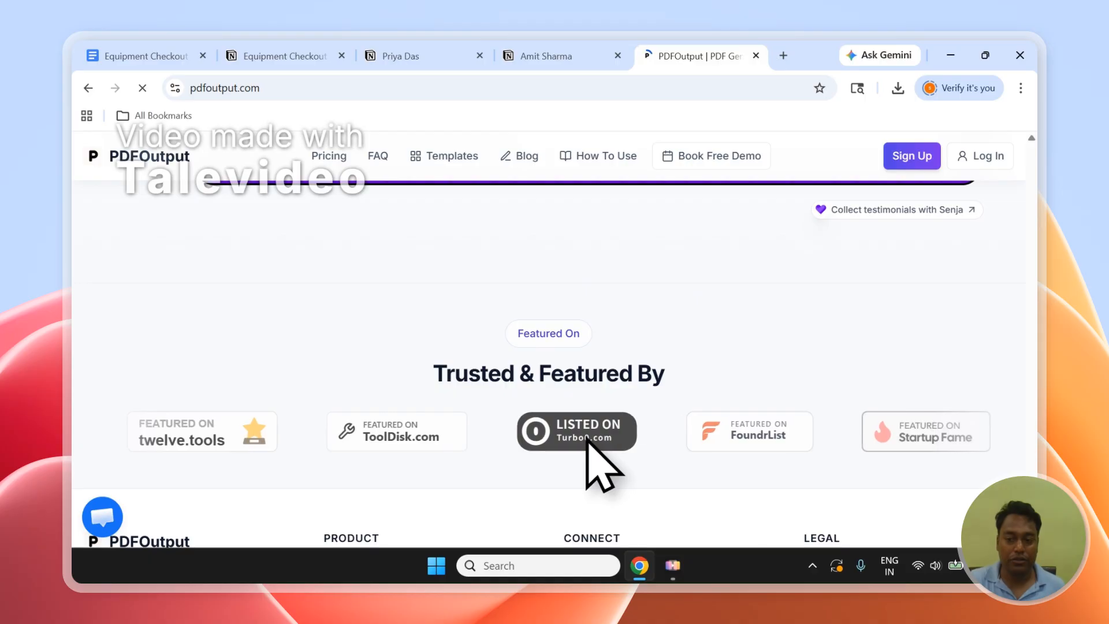
{"action": "scroll", "coordinate": [462, 444], "scroll_direction": "down", "scroll_amount": 5}
{"action": "scroll", "coordinate": [283, 433], "scroll_direction": "up", "scroll_amount": 3}
{"action": "scroll", "coordinate": [324, 442], "scroll_direction": "down", "scroll_amount": 1}
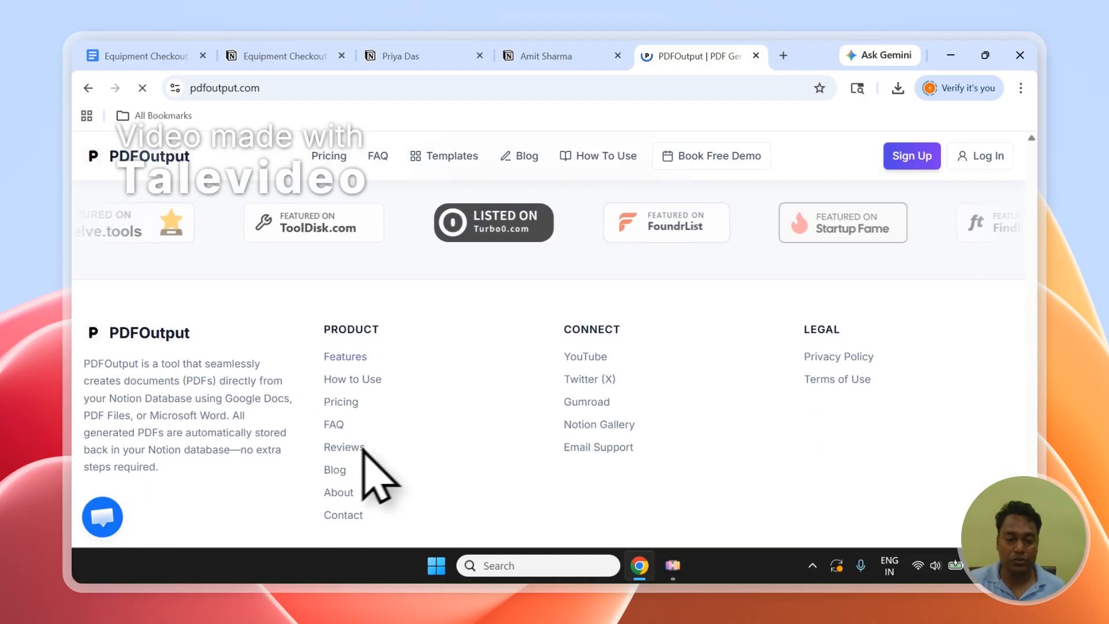
{"action": "left_click", "coordinate": [347, 514]}
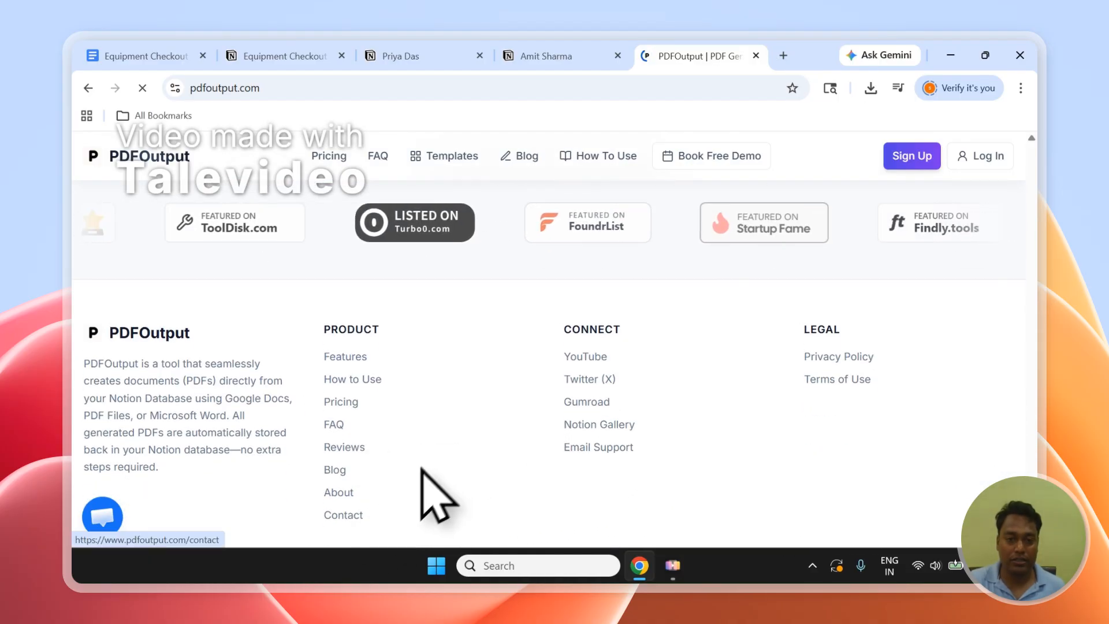
{"action": "scroll", "coordinate": [1042, 266], "scroll_direction": "down", "scroll_amount": 2}
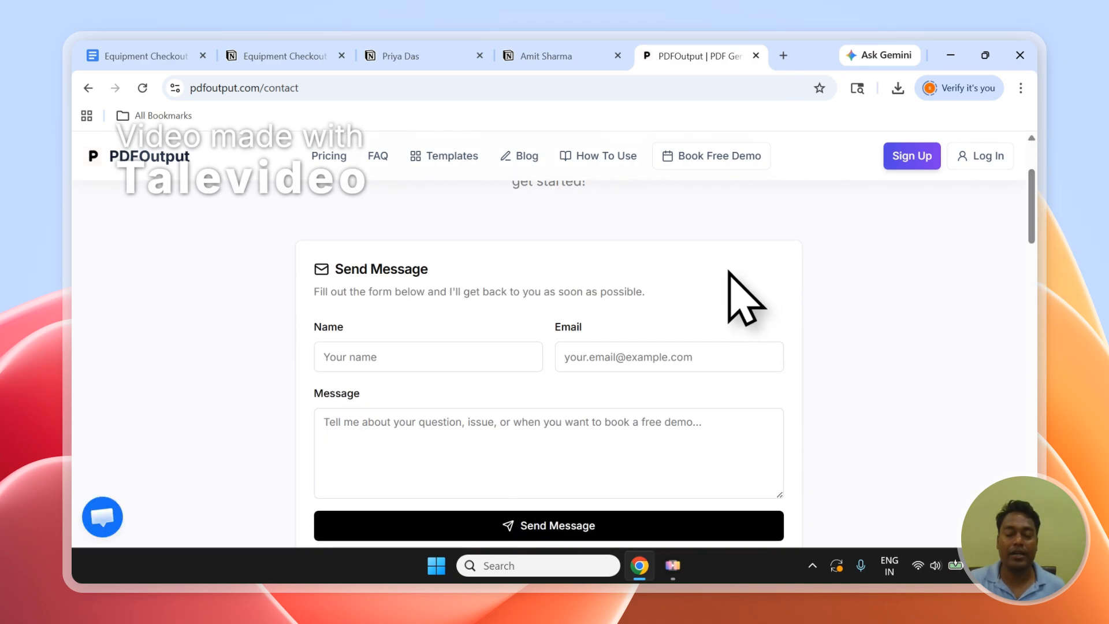
{"action": "scroll", "coordinate": [1036, 243], "scroll_direction": "up", "scroll_amount": 2}
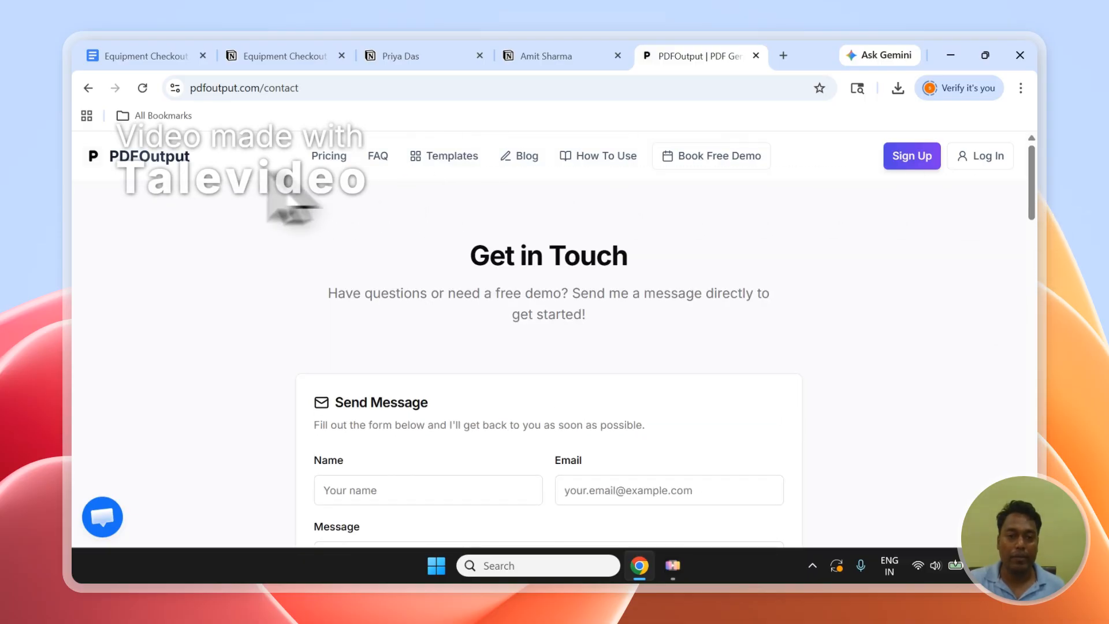
View the PDFOutput home page and the Google Doc Templates page, and return to the home page.
{"action": "left_click", "coordinate": [178, 160]}
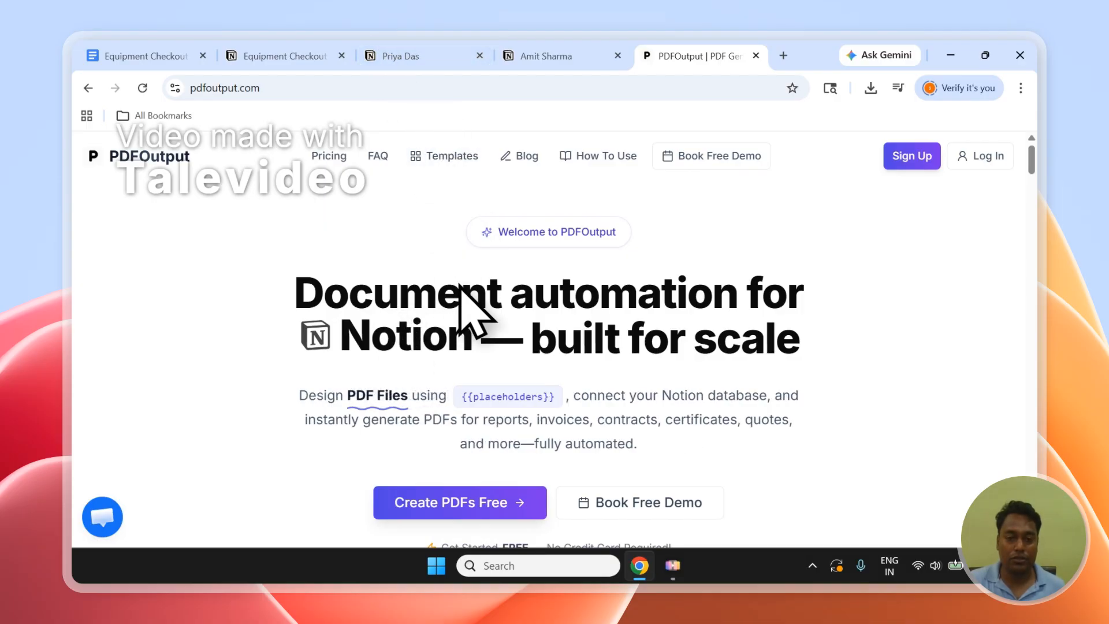
{"action": "left_click", "coordinate": [441, 157]}
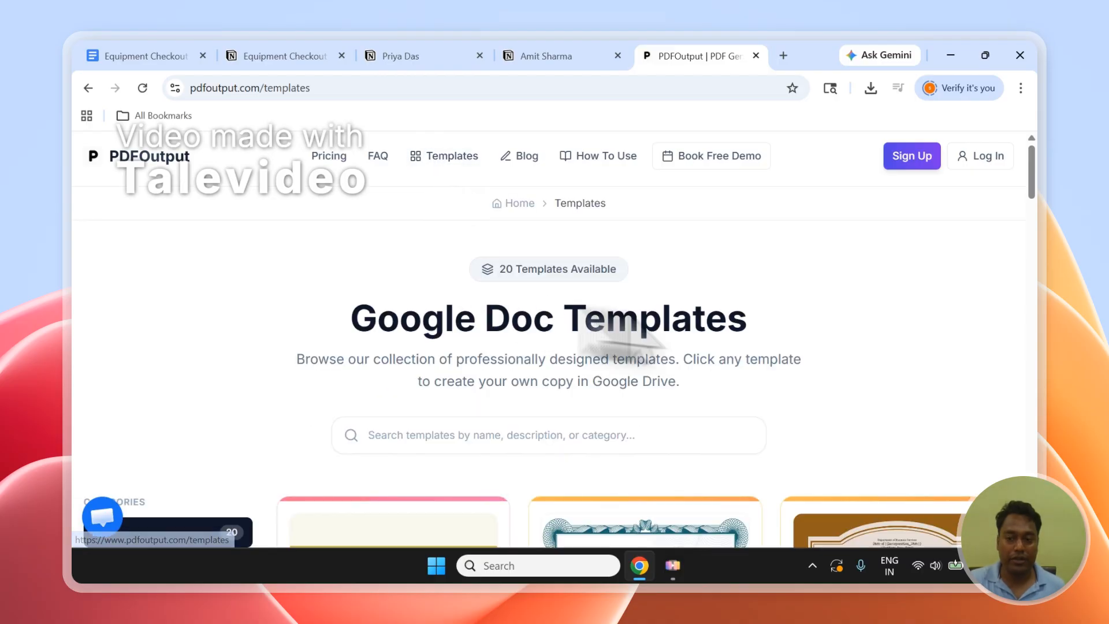
{"action": "scroll", "coordinate": [1036, 219], "scroll_direction": "down", "scroll_amount": 5}
{"action": "left_click_drag", "start_coordinate": [1037, 218], "coordinate": [1019, 190]}
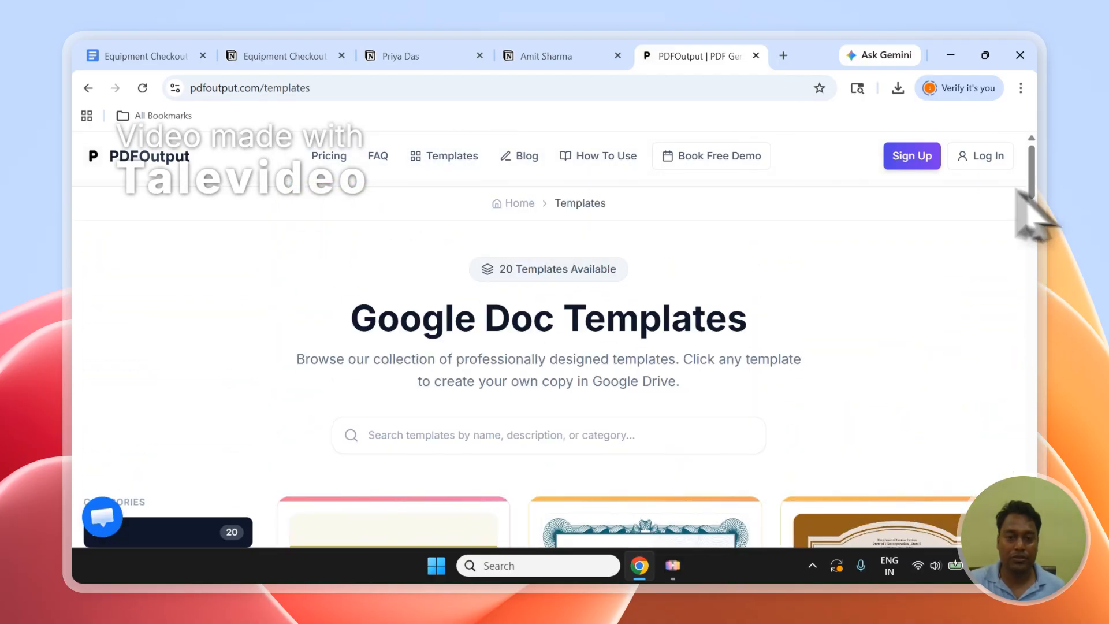
{"action": "left_click", "coordinate": [166, 165]}
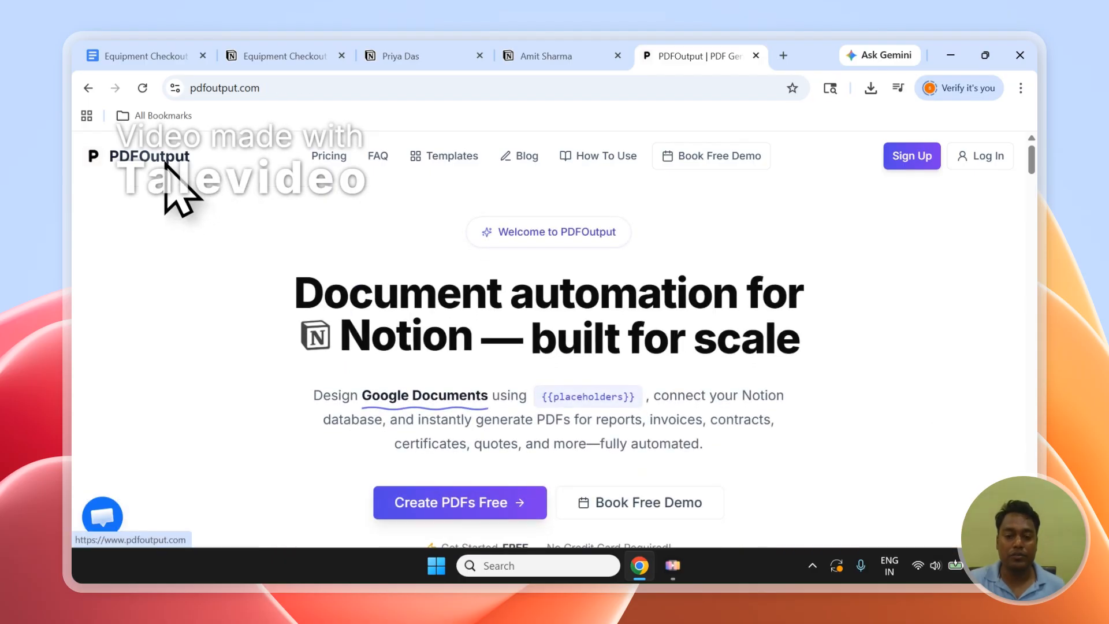